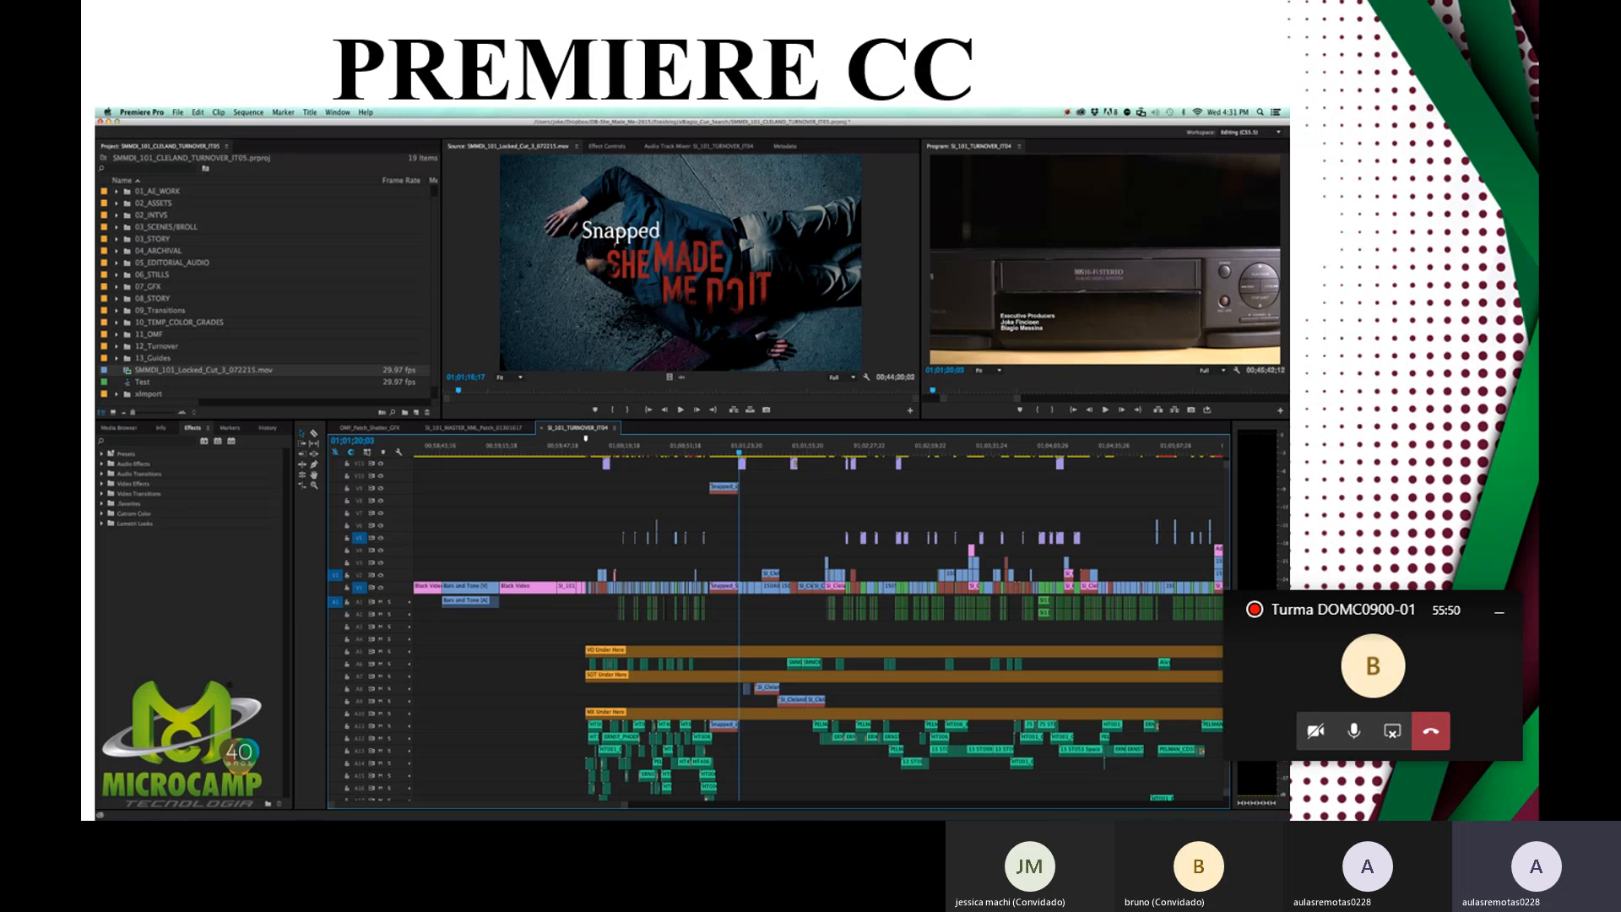
- Switch from the slide presentation to the Adobe Premiere Pro CC 2017 window
key("alt+Tab")
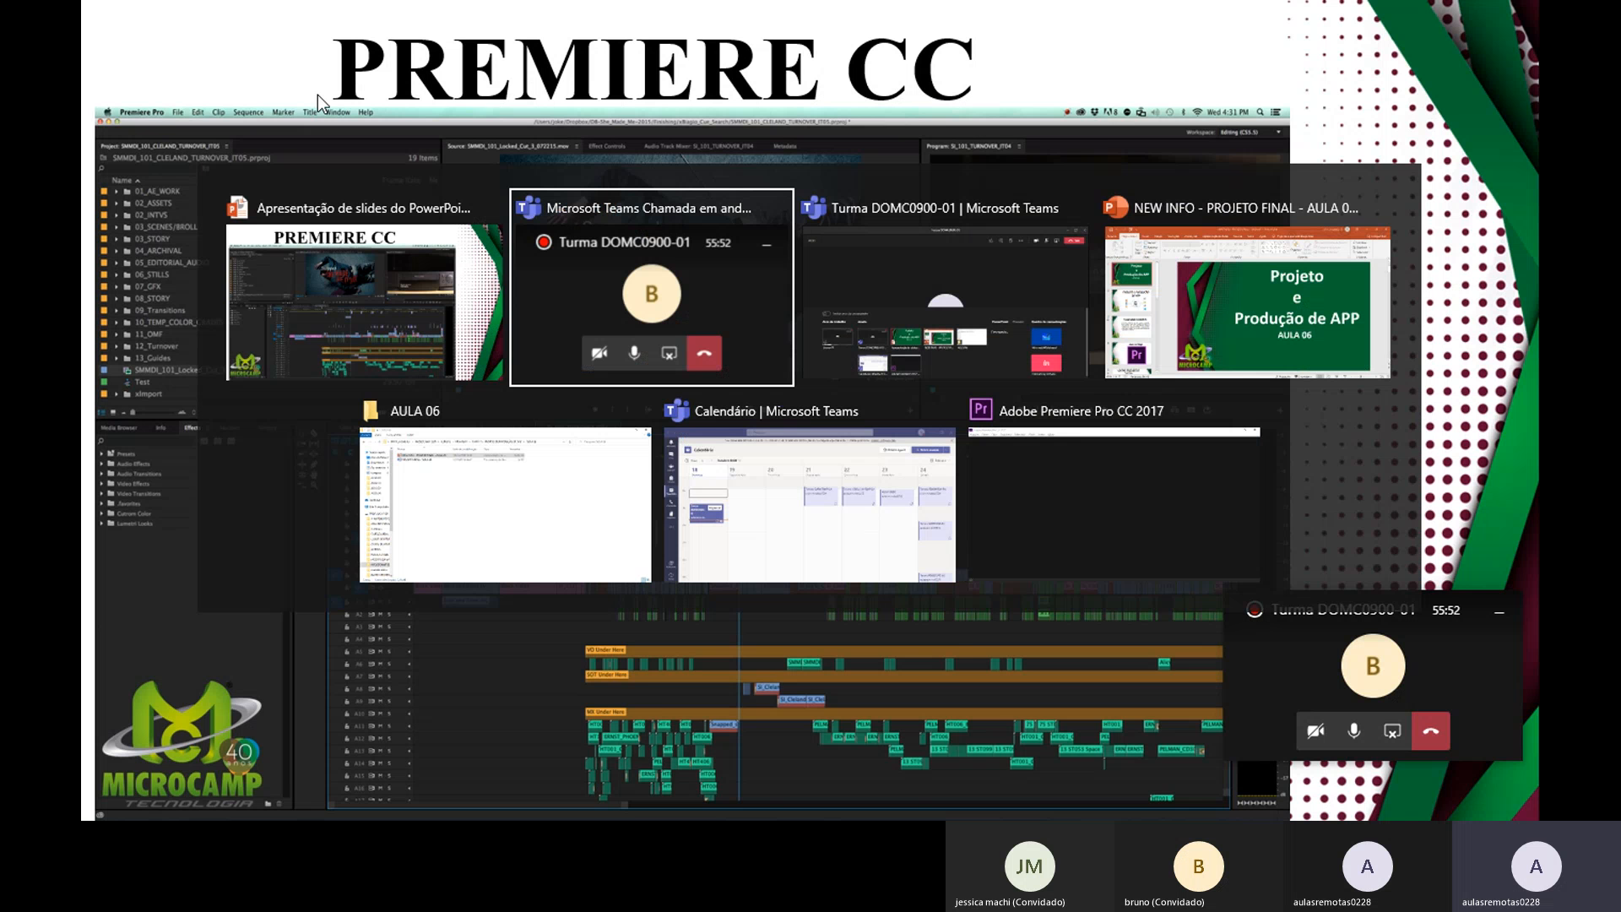
key("alt+Tab")
key("alt+Tab")
key("alt+Tab")
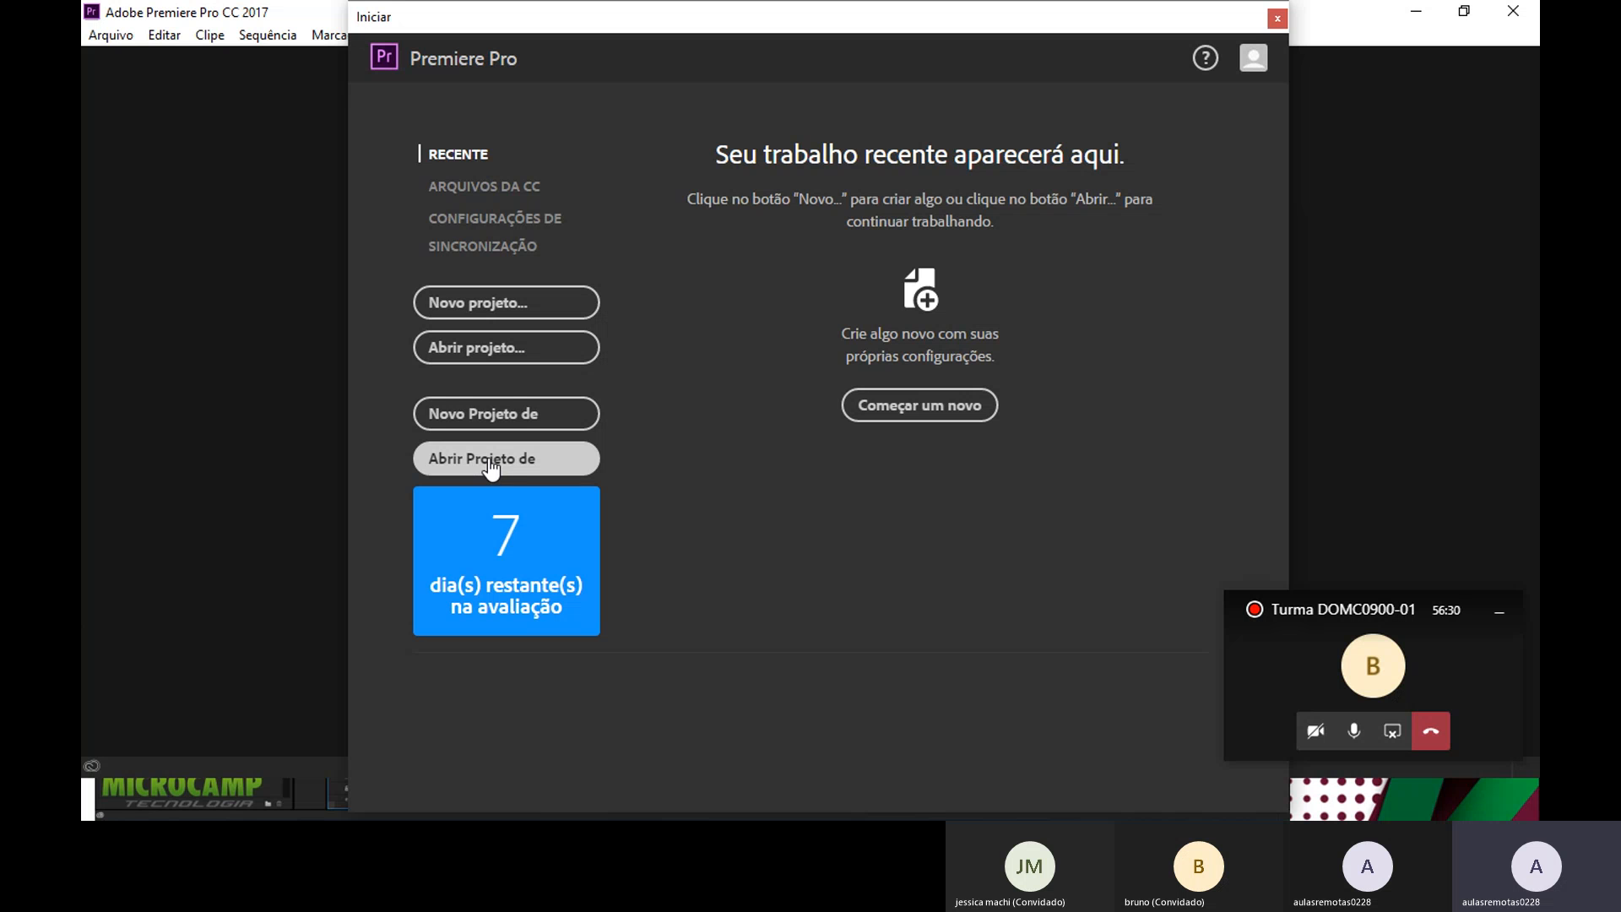
- Create a new project named Aula, keeping the default location and general settings
left_click(575, 307)
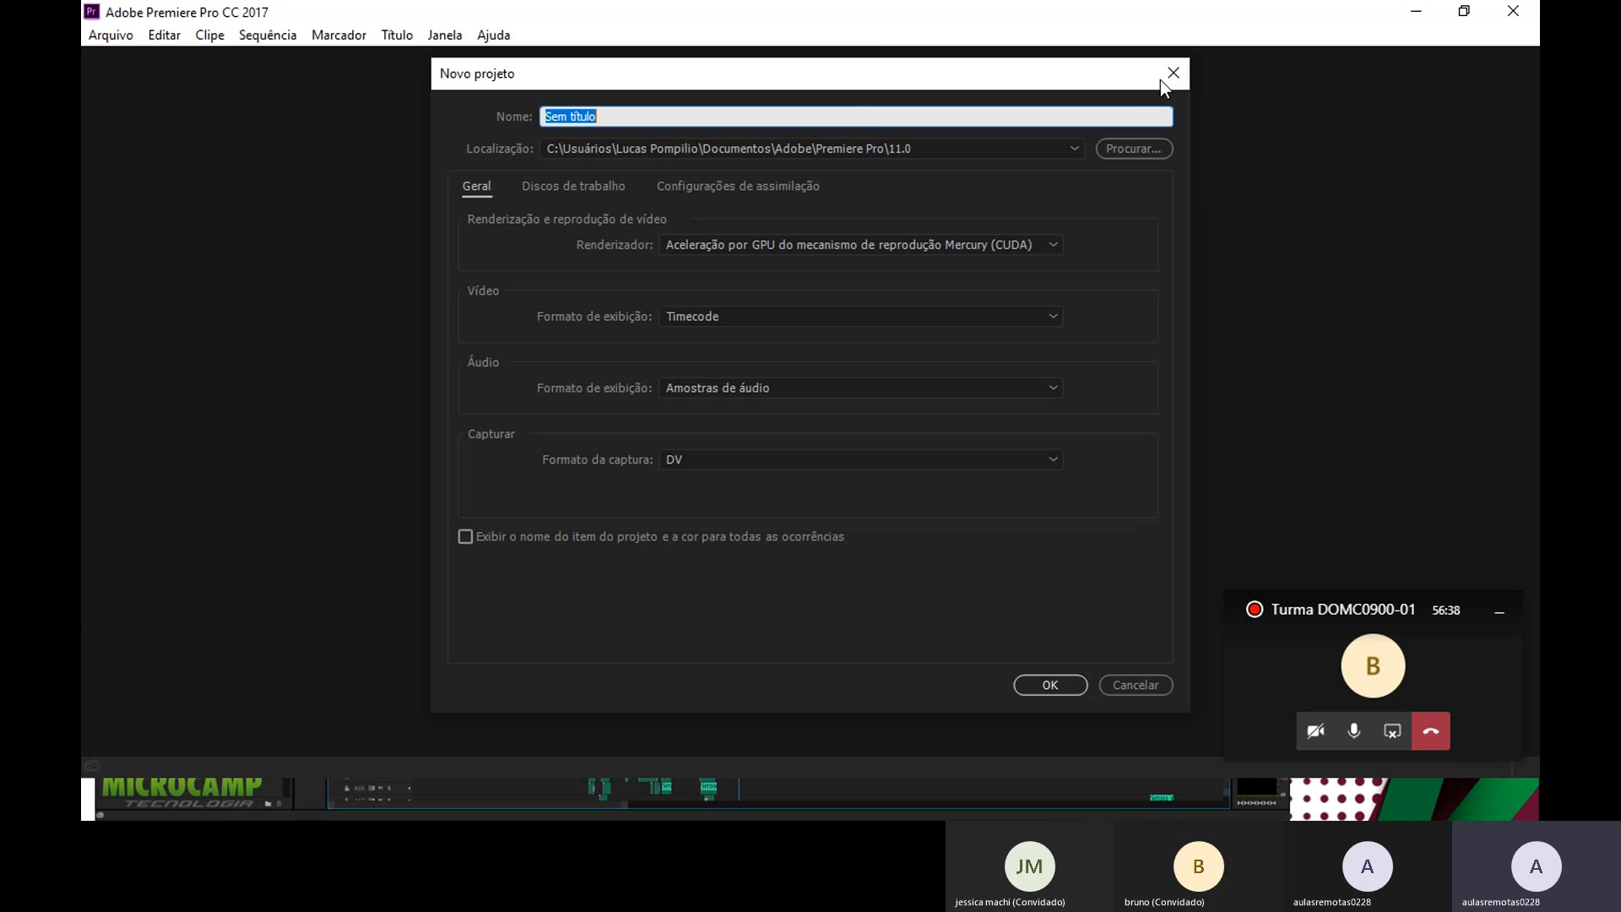
type("Aula")
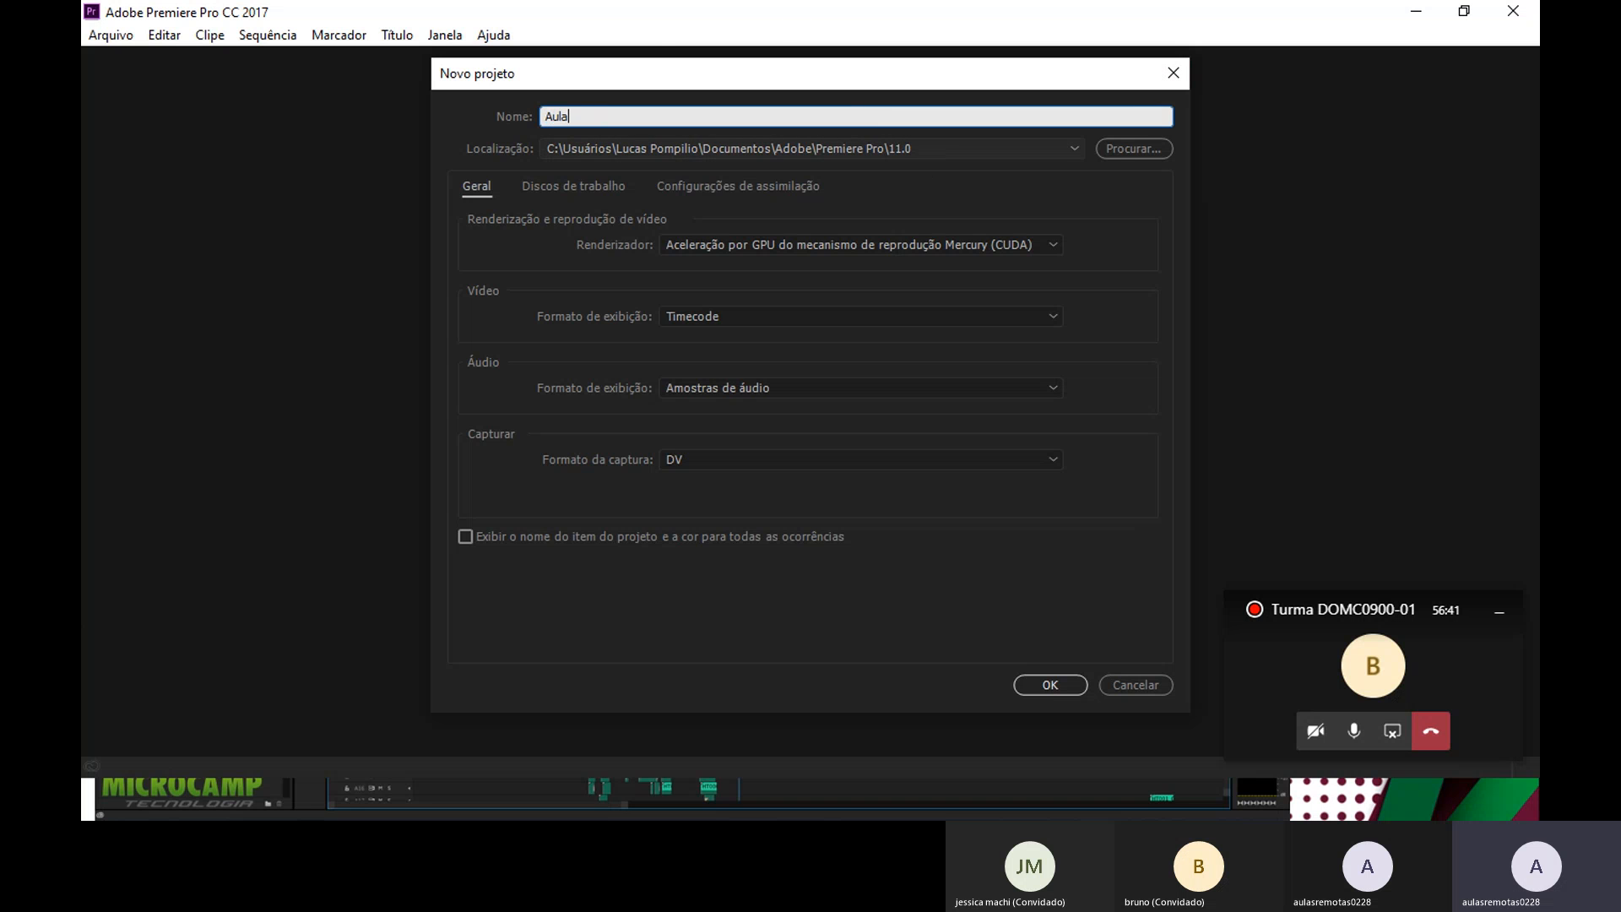
key("Tab")
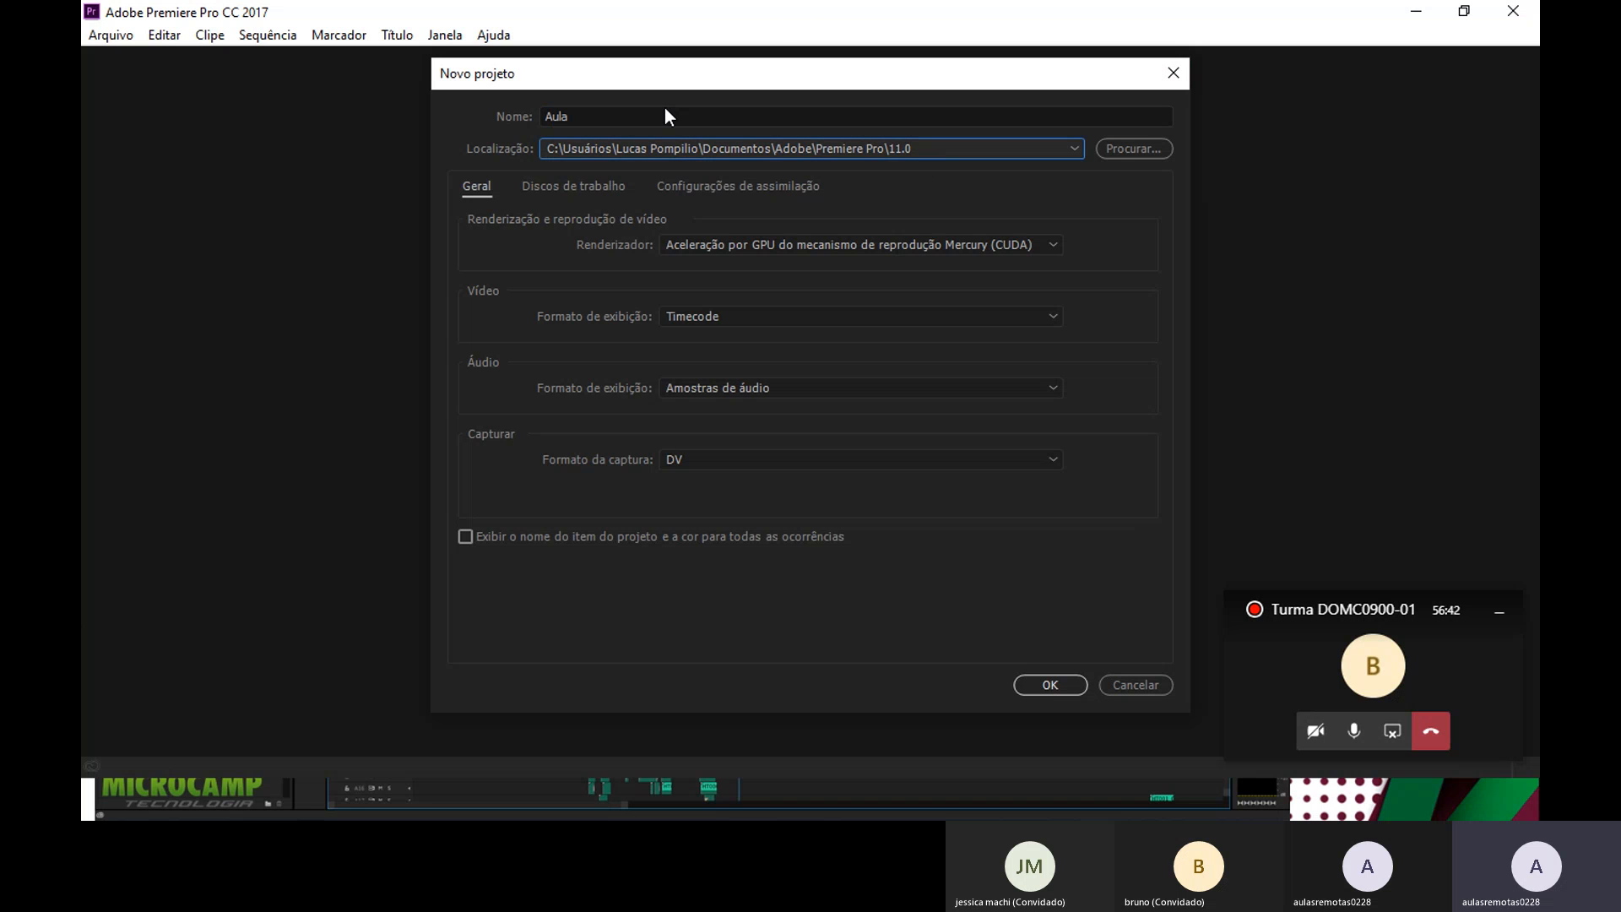
key("Tab")
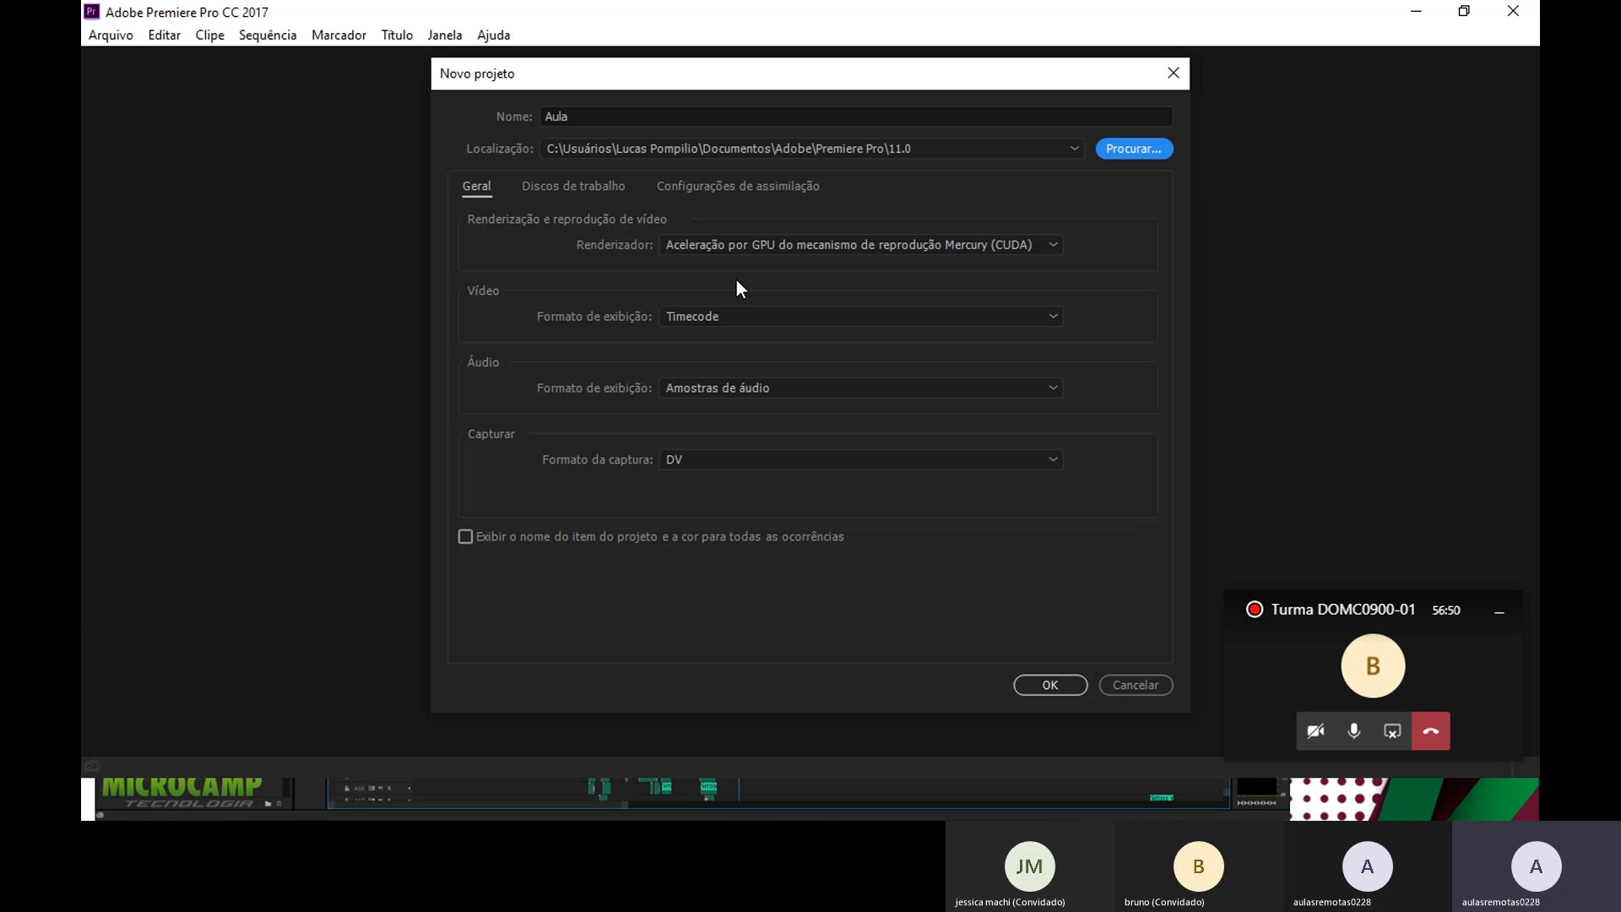
left_click(1027, 681)
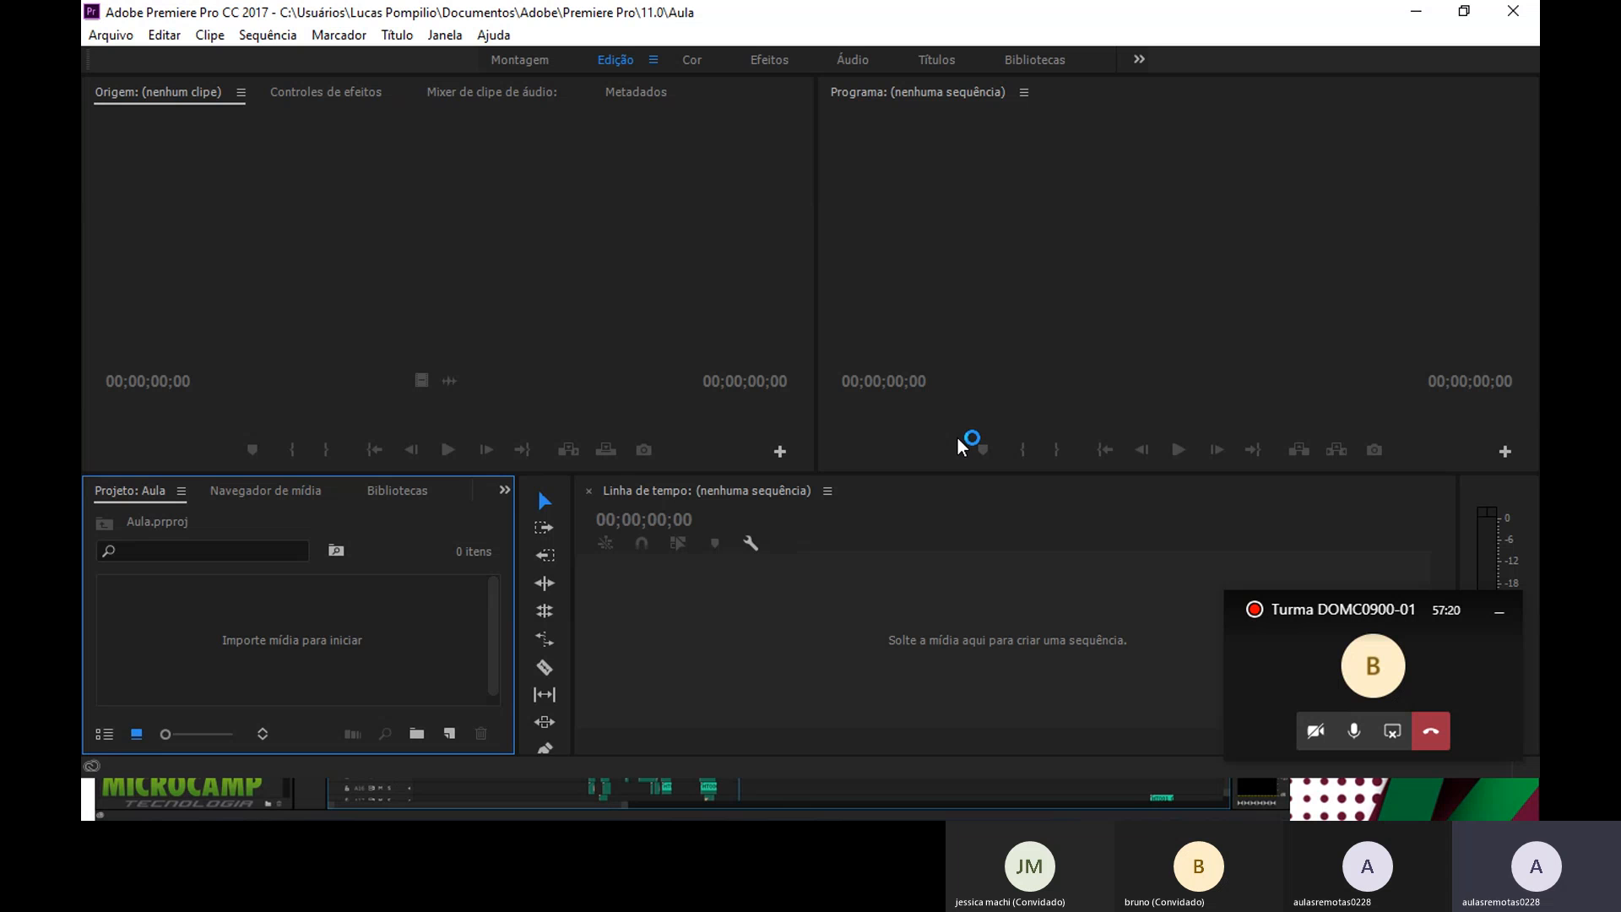
- Widen the tools area so its tools sit in two columns, and minimise the floating meeting call window
left_click(689, 225)
left_click(949, 221)
left_click(862, 579)
left_click(417, 609)
mouse_move(514, 580)
left_mouse_down()
mouse_move(532, 579)
mouse_move(497, 572)
left_mouse_up()
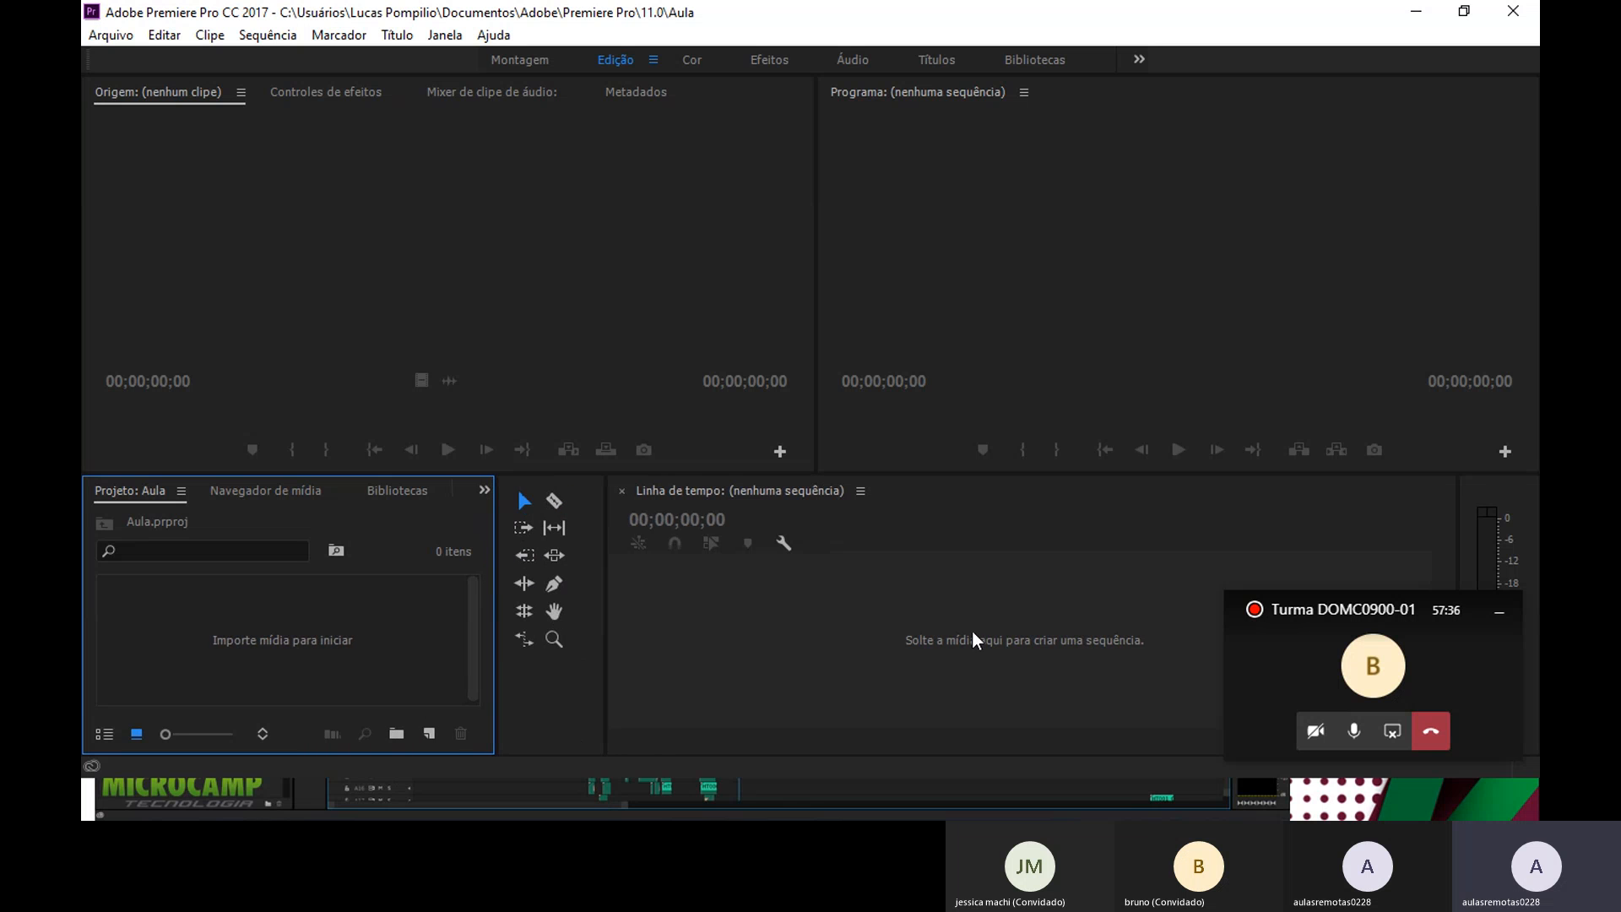
left_click(1499, 612)
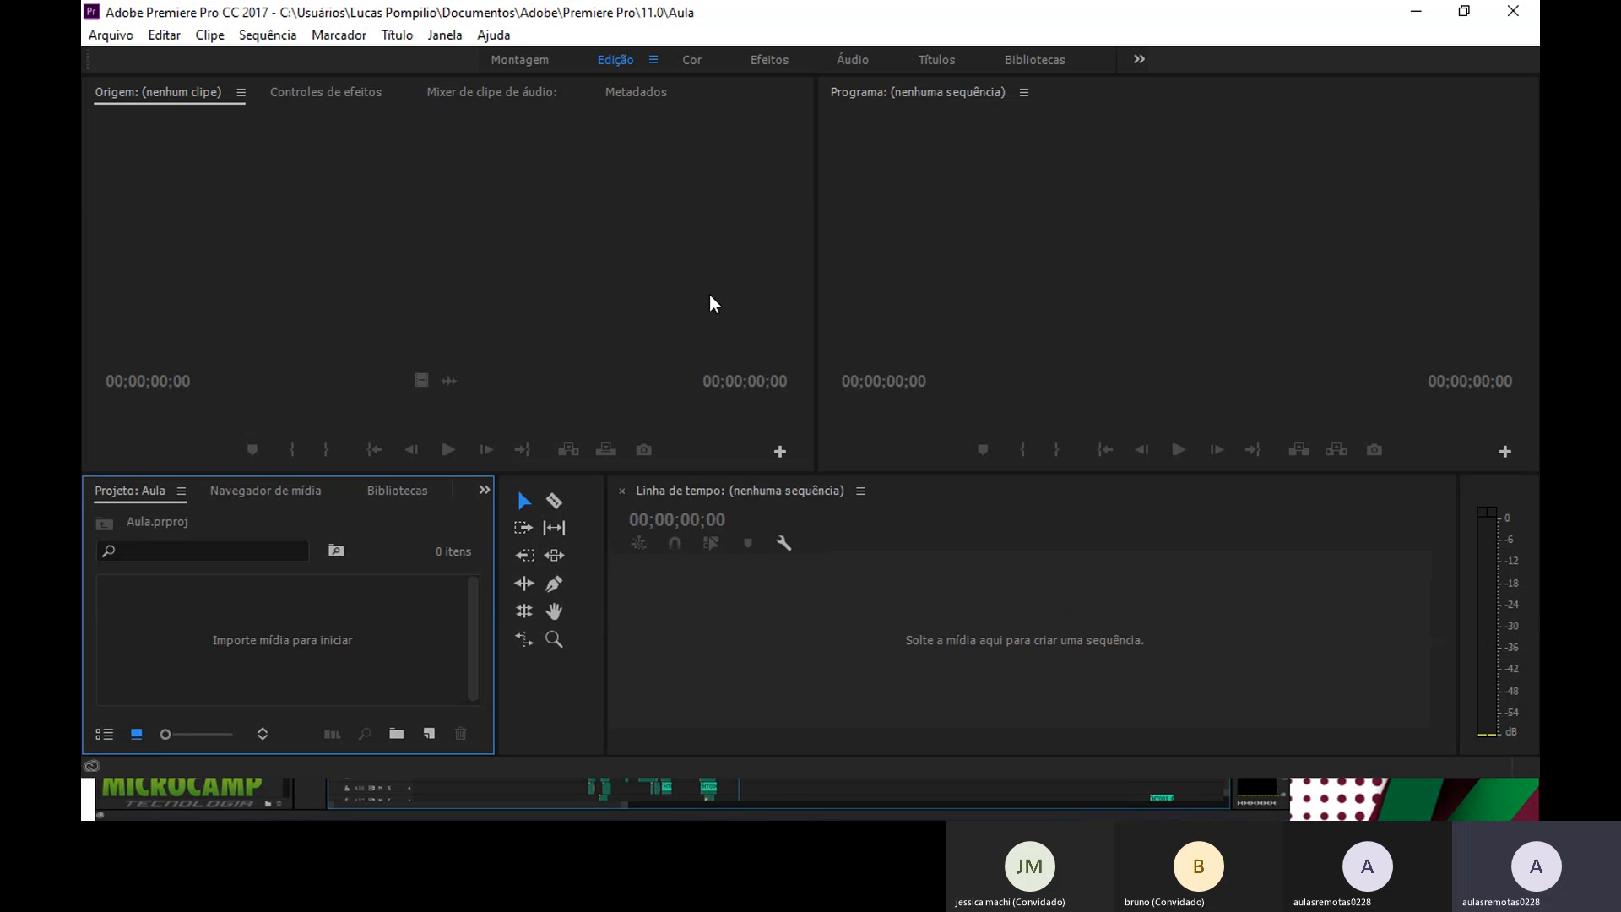
- Import the carrinho01 and microcamp images from the Imagens folder into the project
double_click(324, 633)
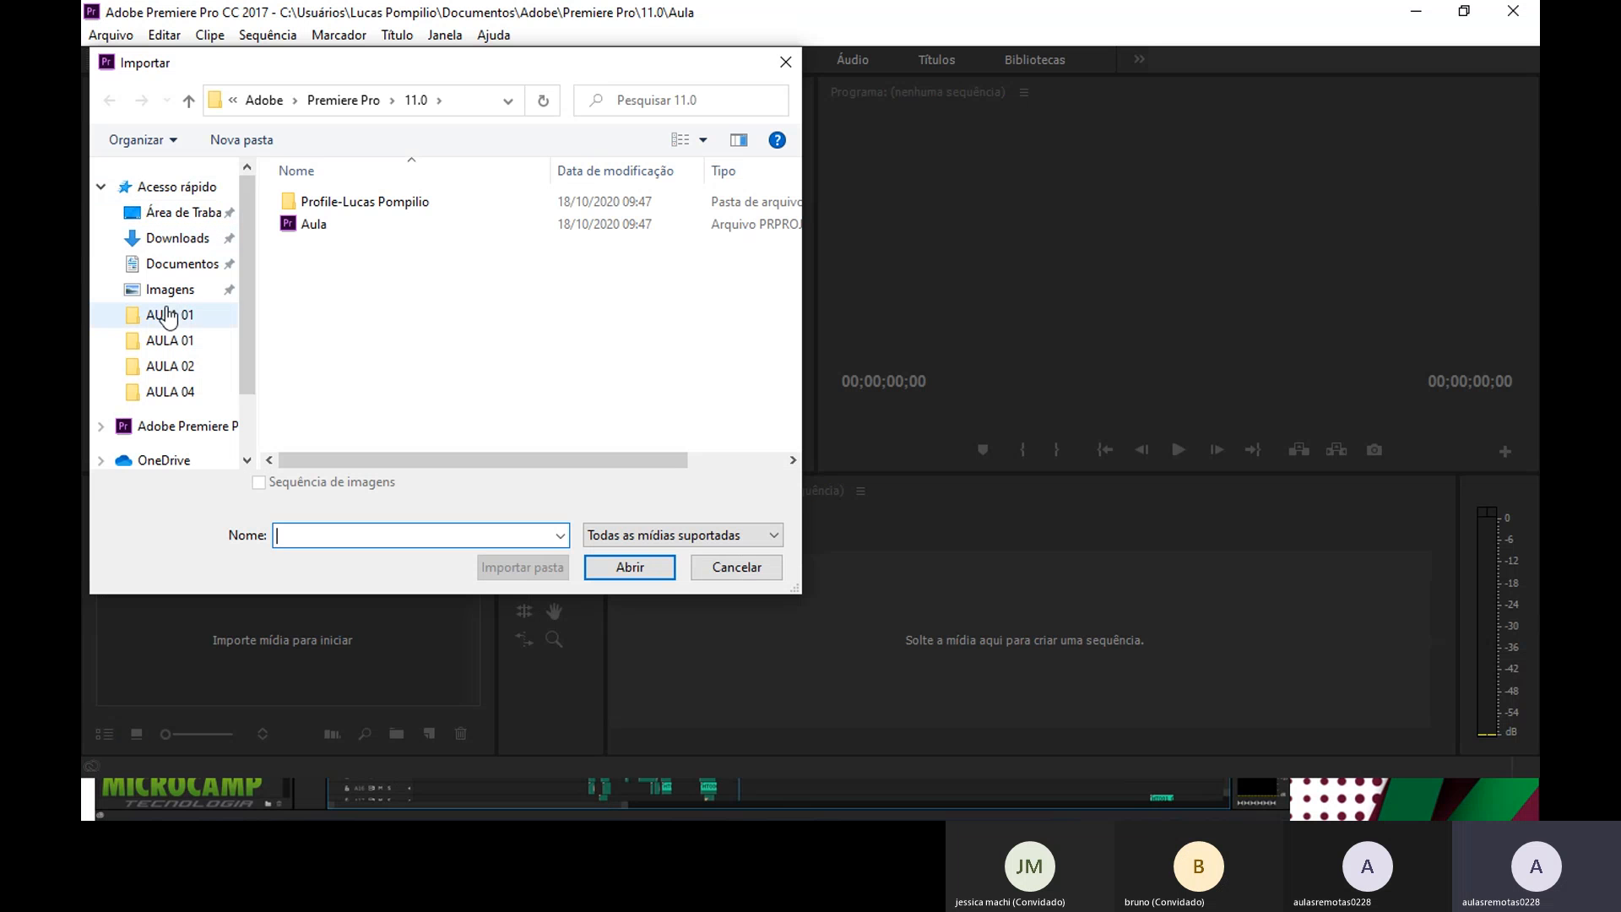
left_click(176, 290)
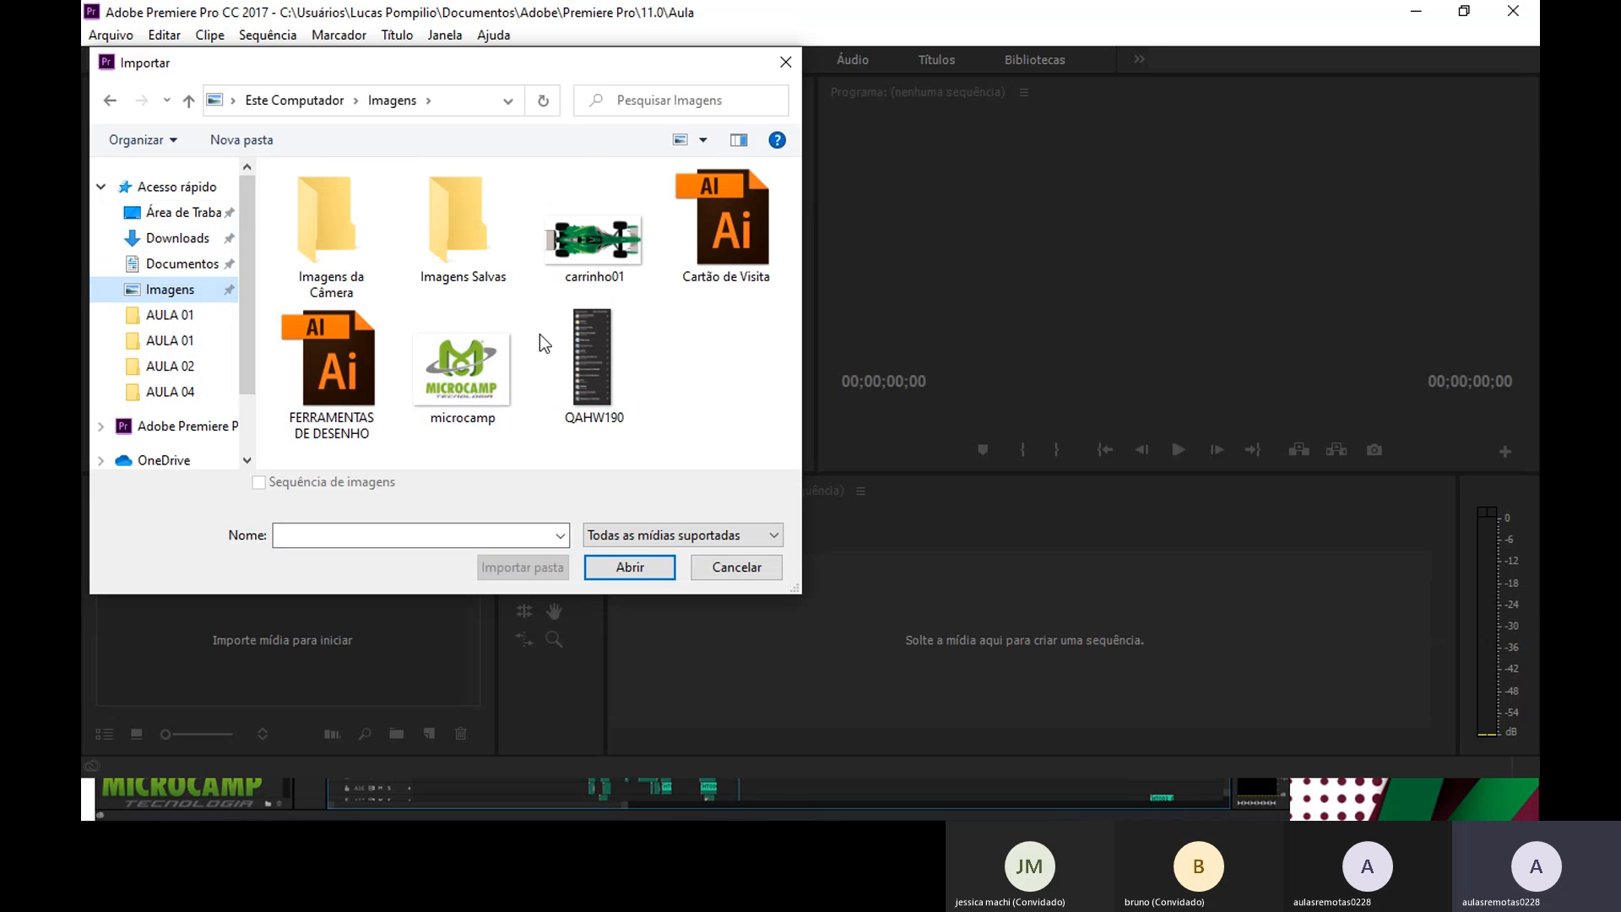
left_click(446, 366)
left_click(569, 236, "ctrl")
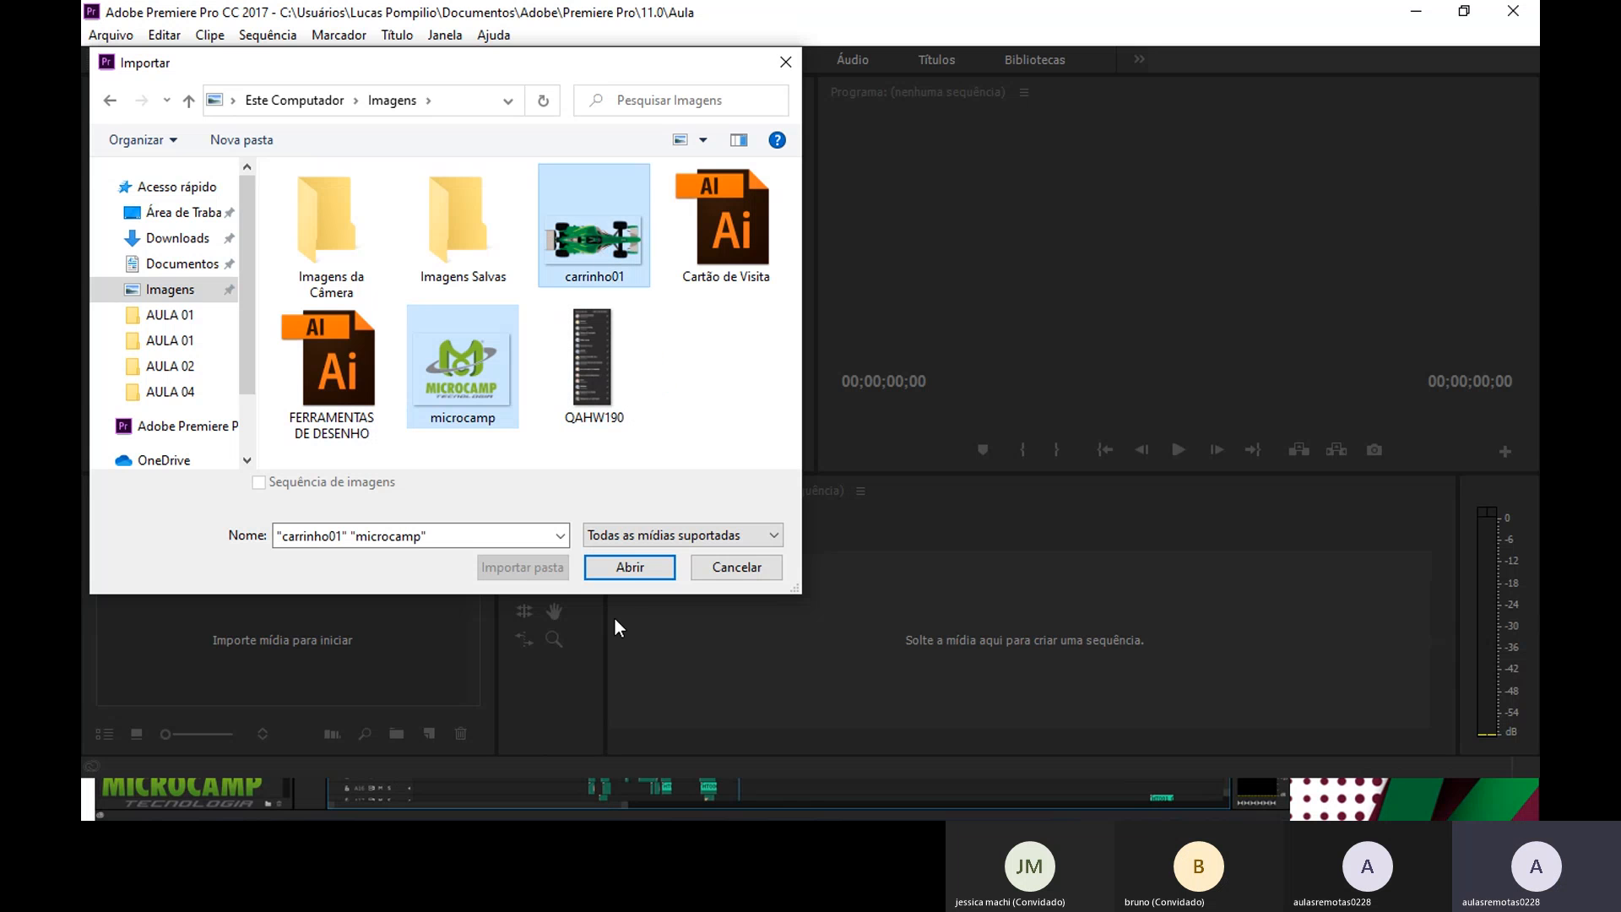
left_click(636, 566)
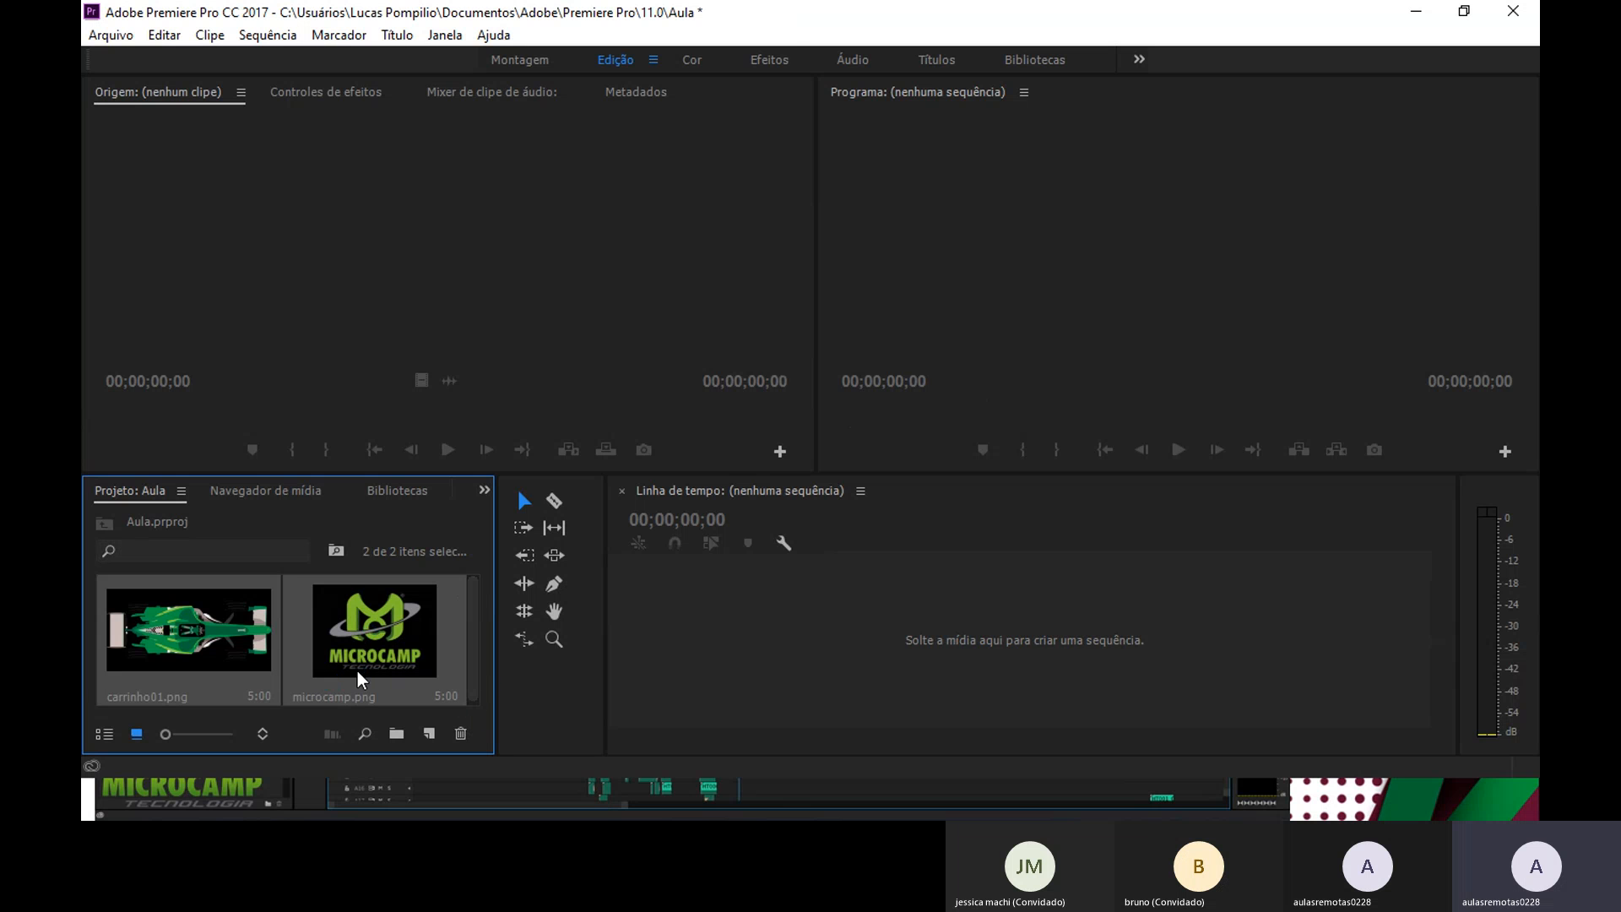
- Start another import and browse the Imagens Salvas, Imagens and Área de Trabalho folders for more media
key("ctrl+i")
double_click(441, 226)
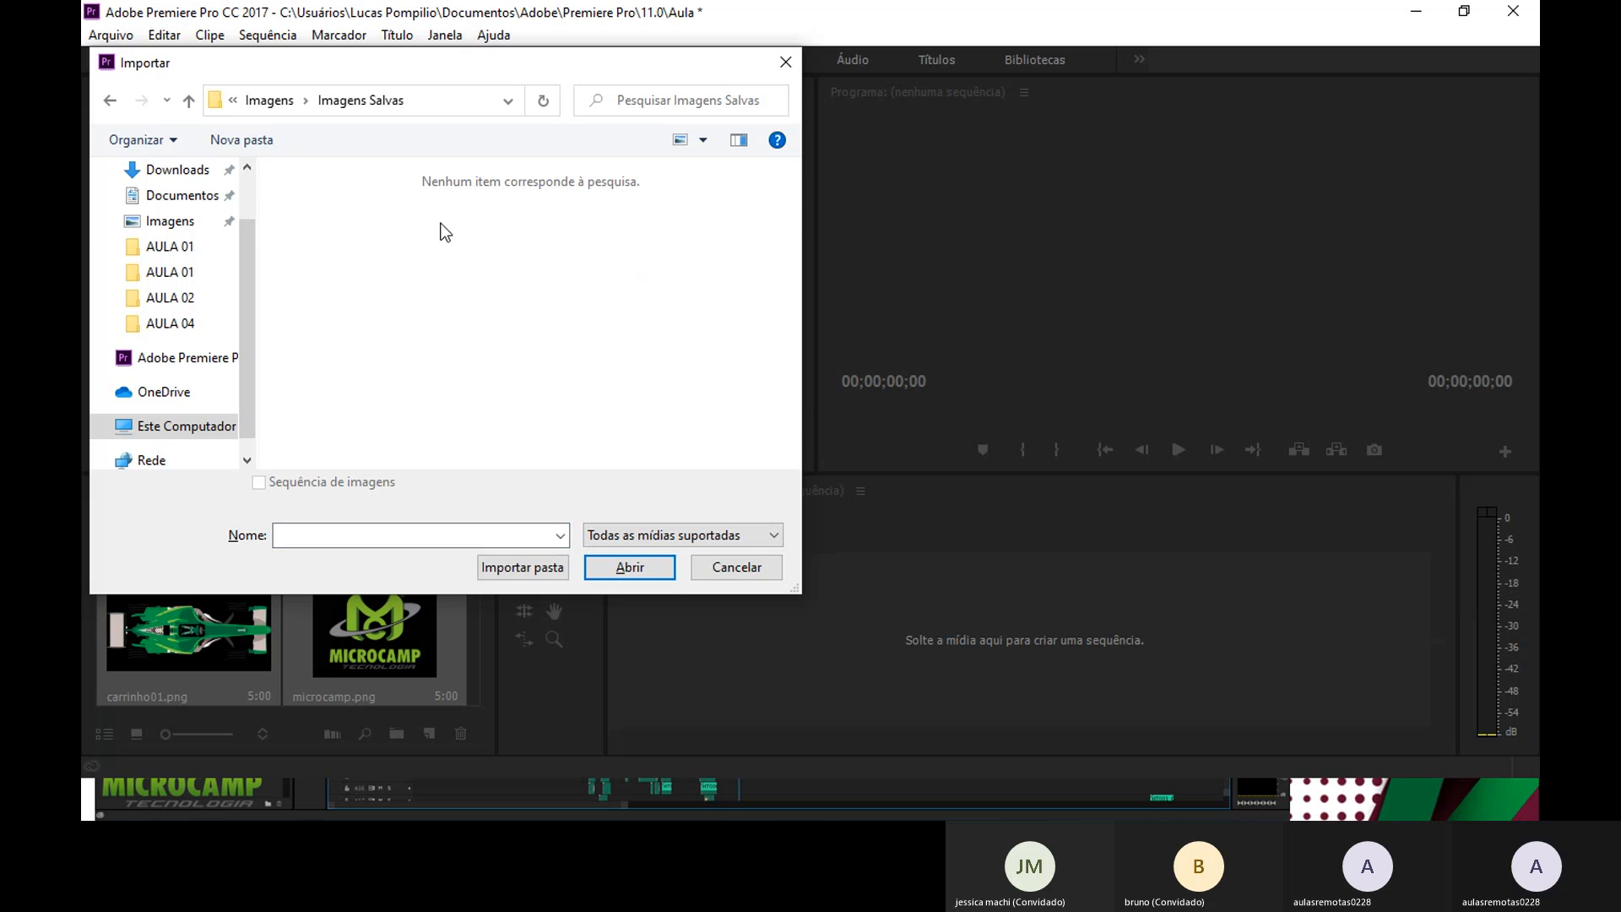
left_click(269, 100)
left_click(190, 245)
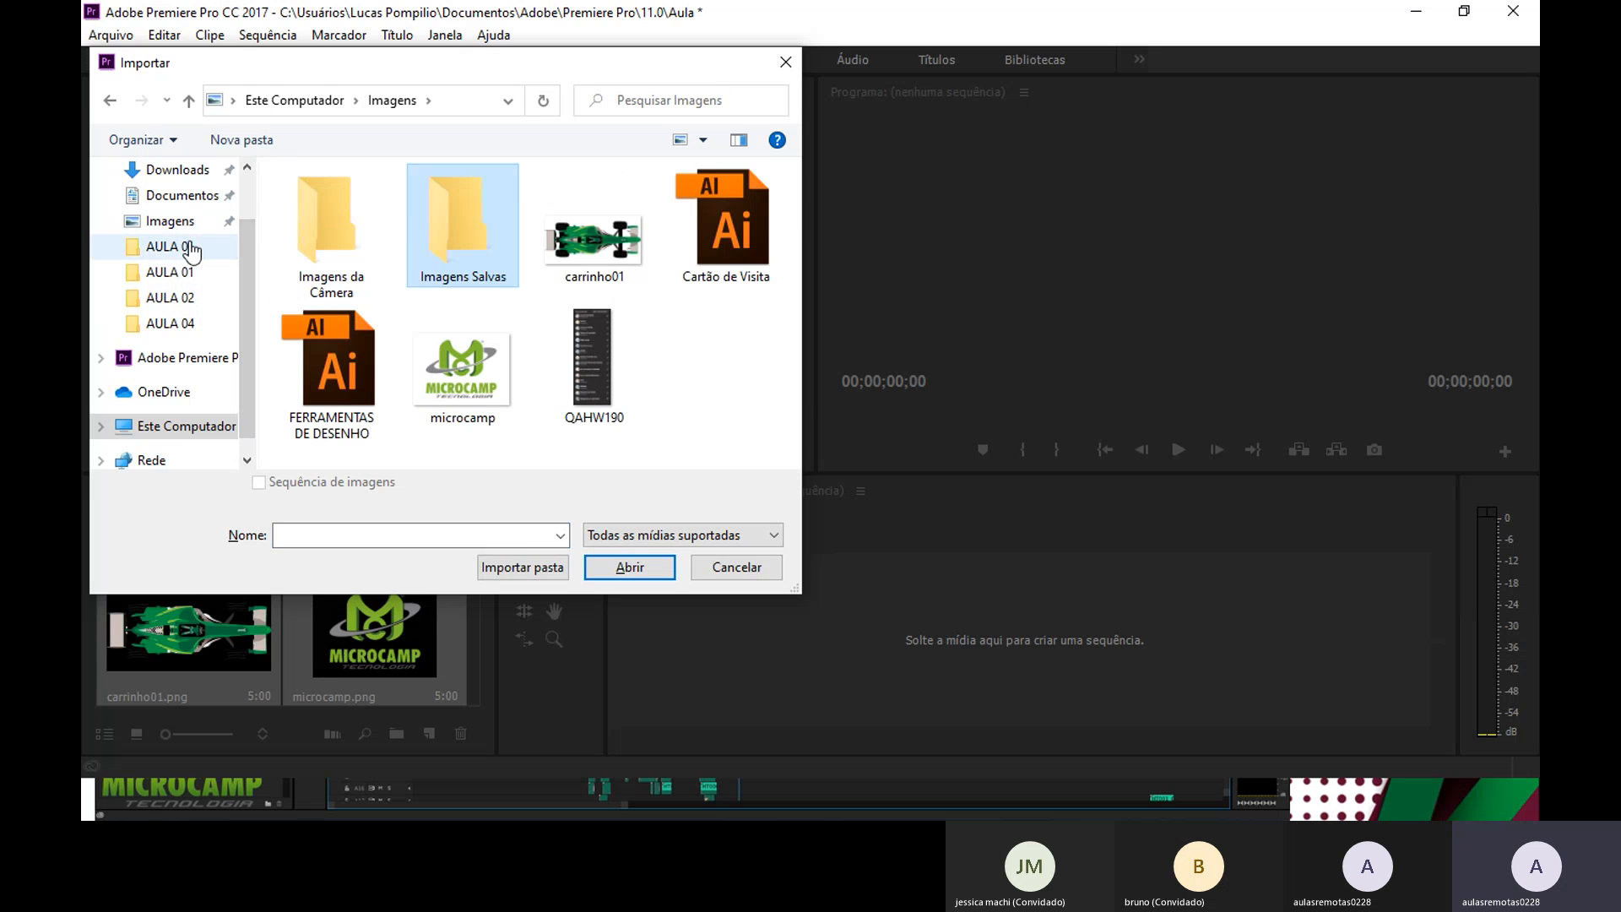
left_click(1048, 433)
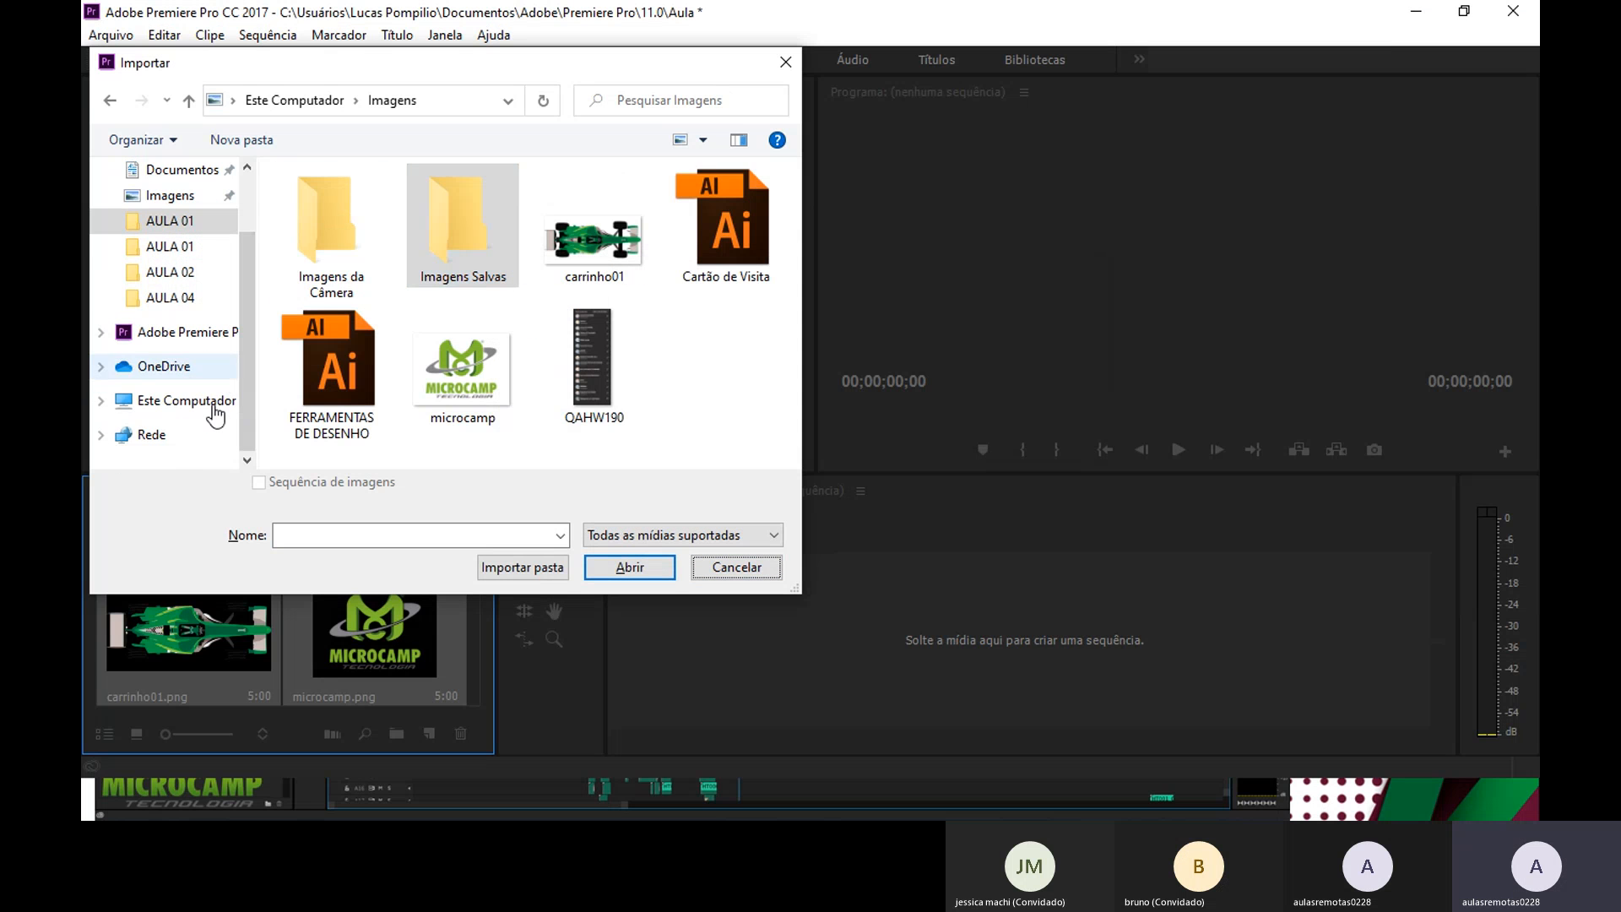
scroll(181, 409, "up", 1)
left_click(207, 221)
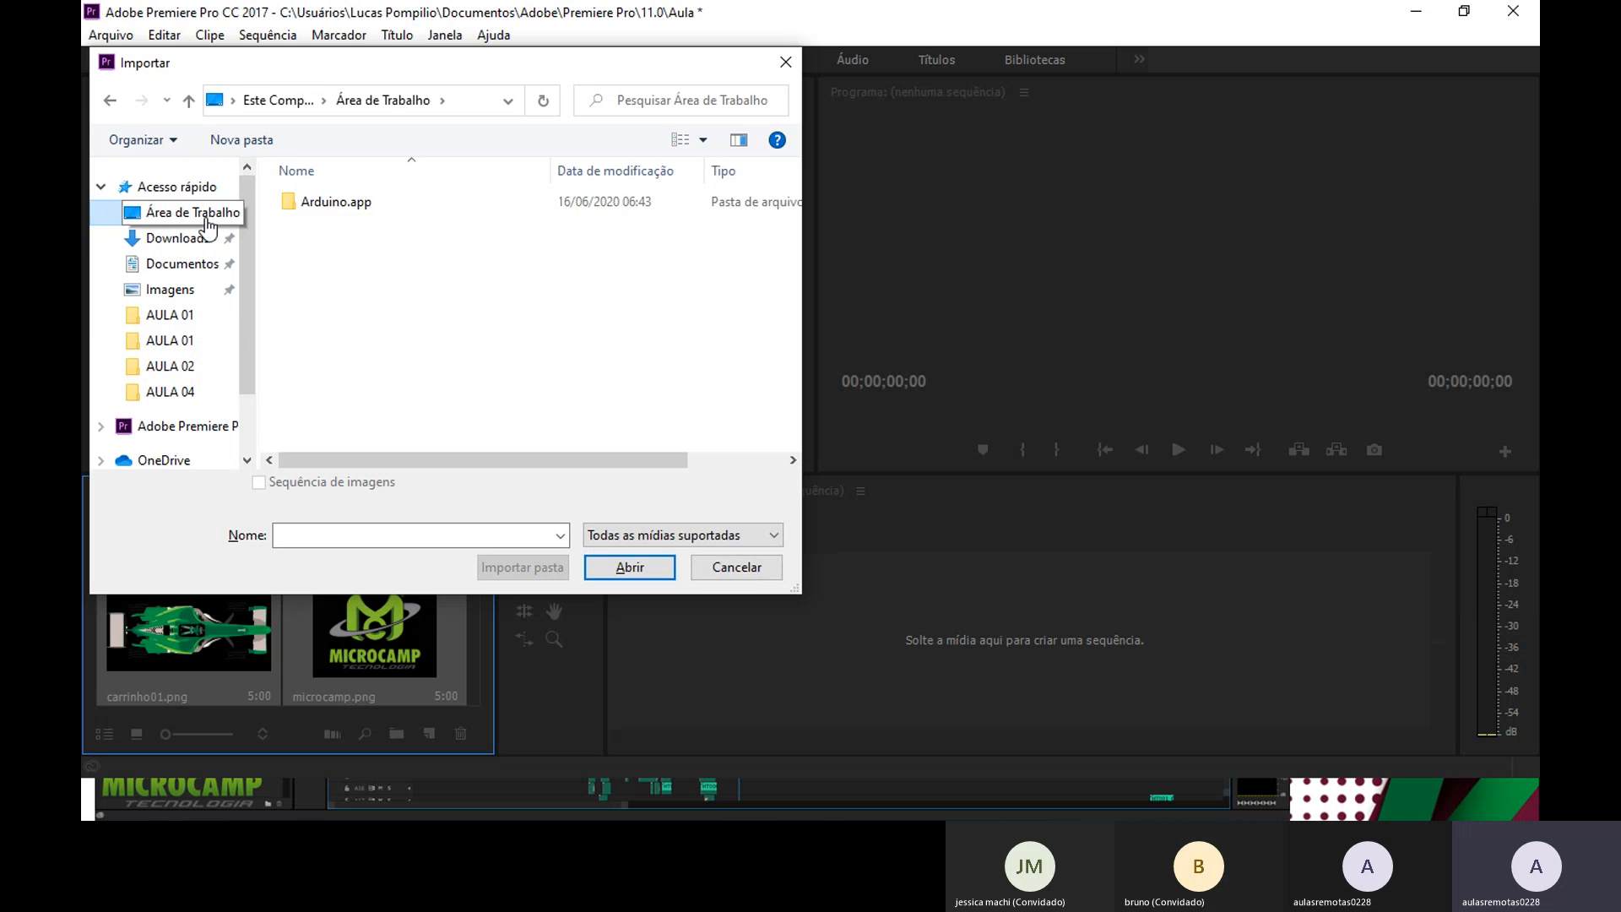
left_click(165, 187)
- Try to import the Lápis JPG together with the microcamp PNG from the Documentos folder
left_click(194, 265)
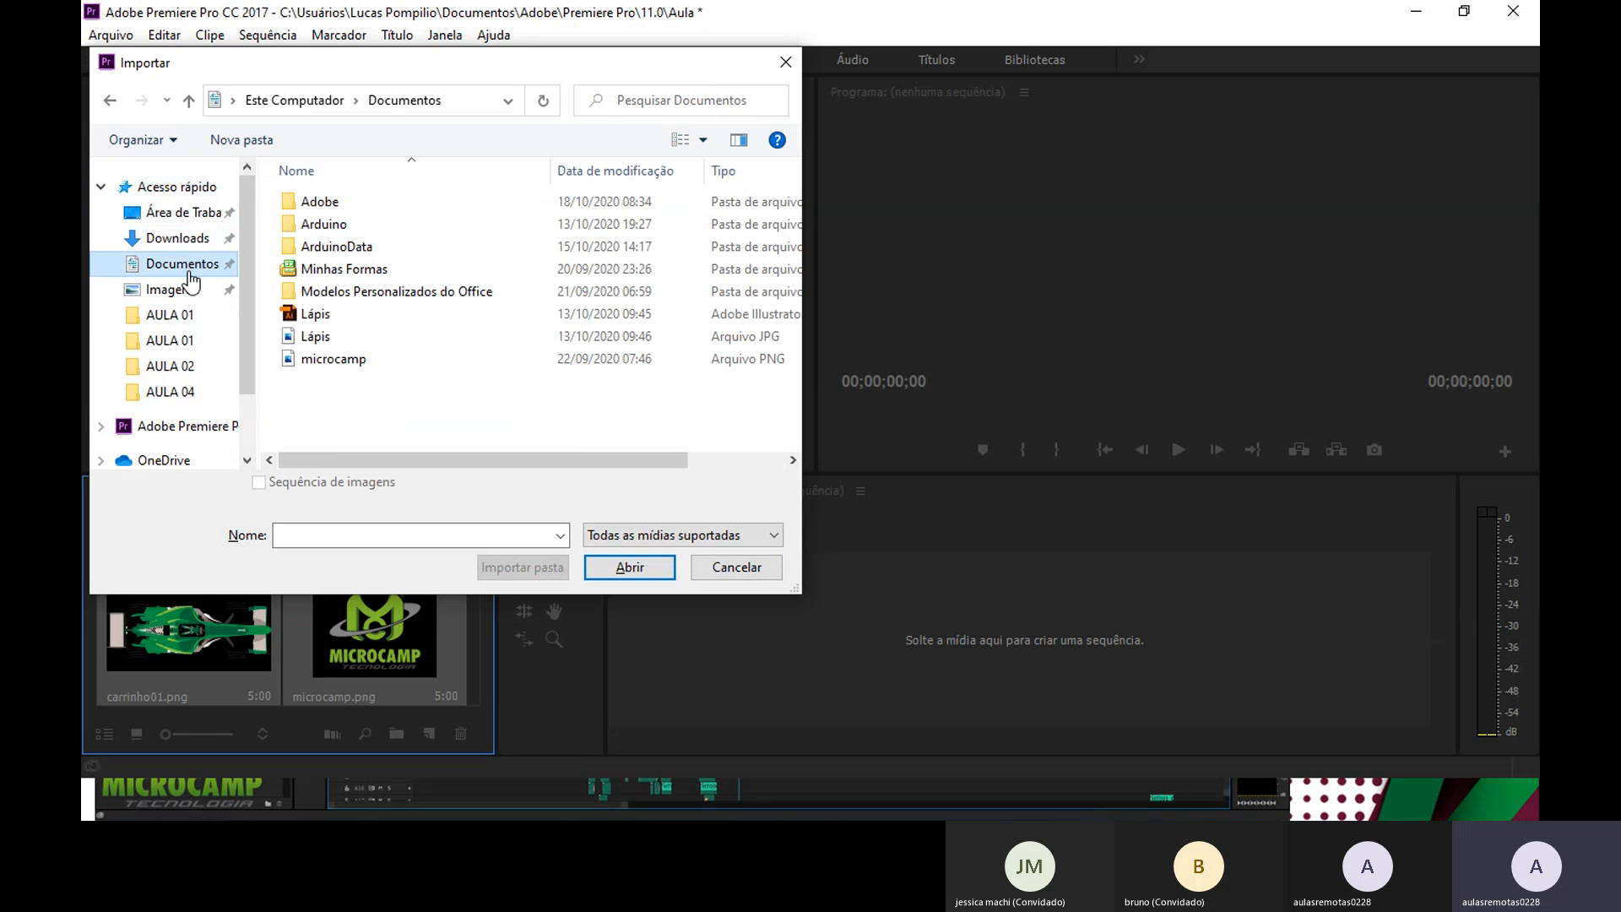
left_click(317, 338)
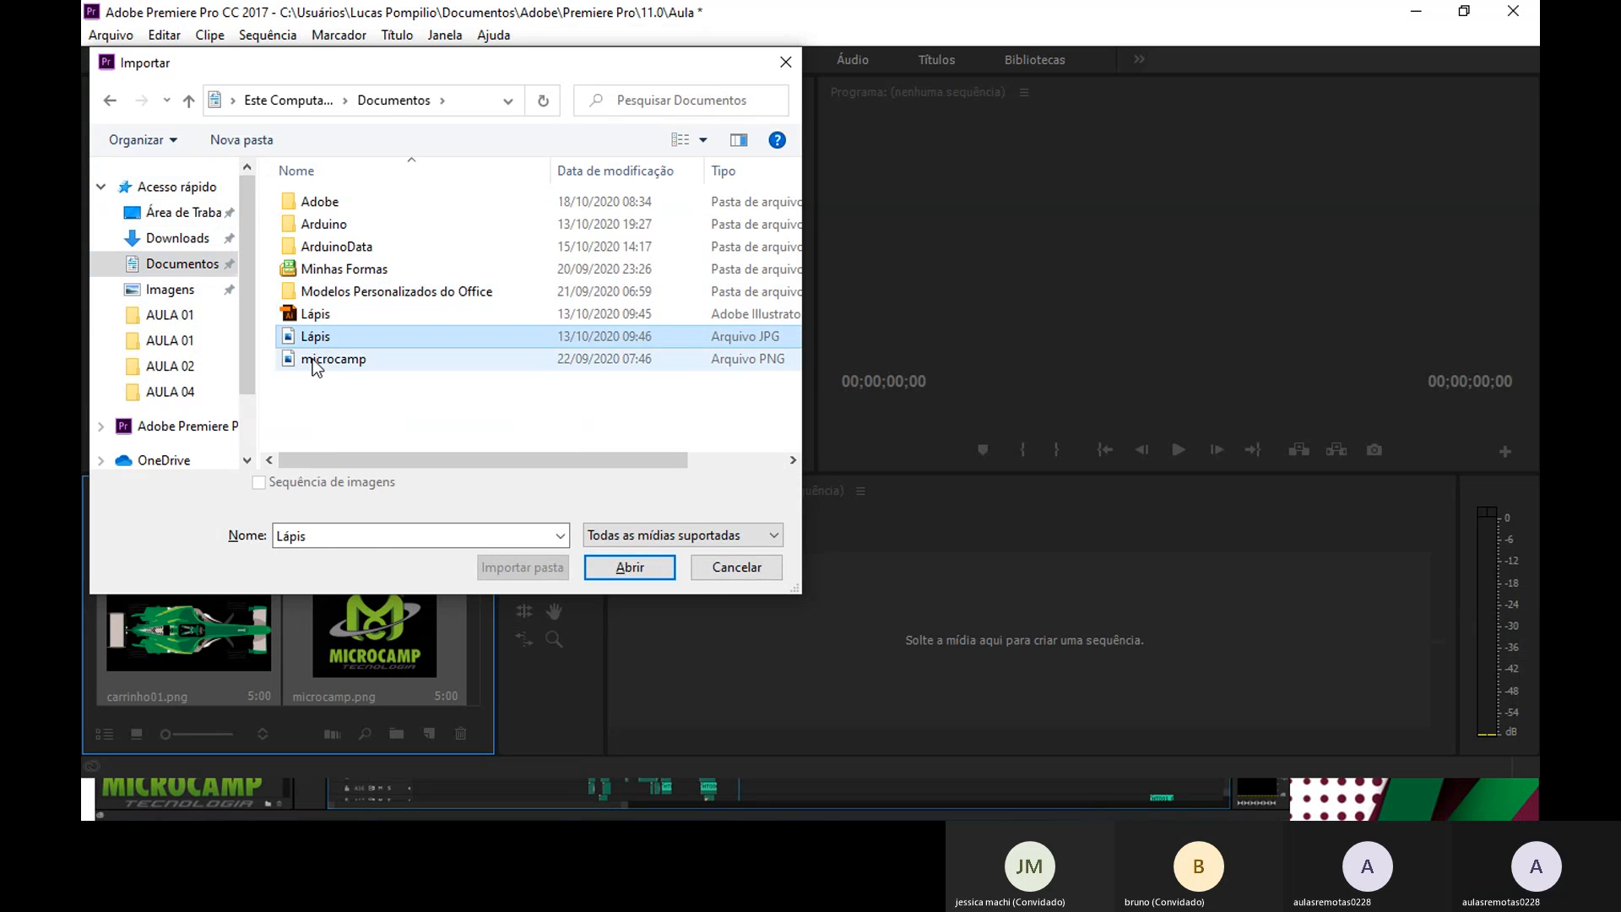
left_click(319, 361, "ctrl")
left_click(664, 581)
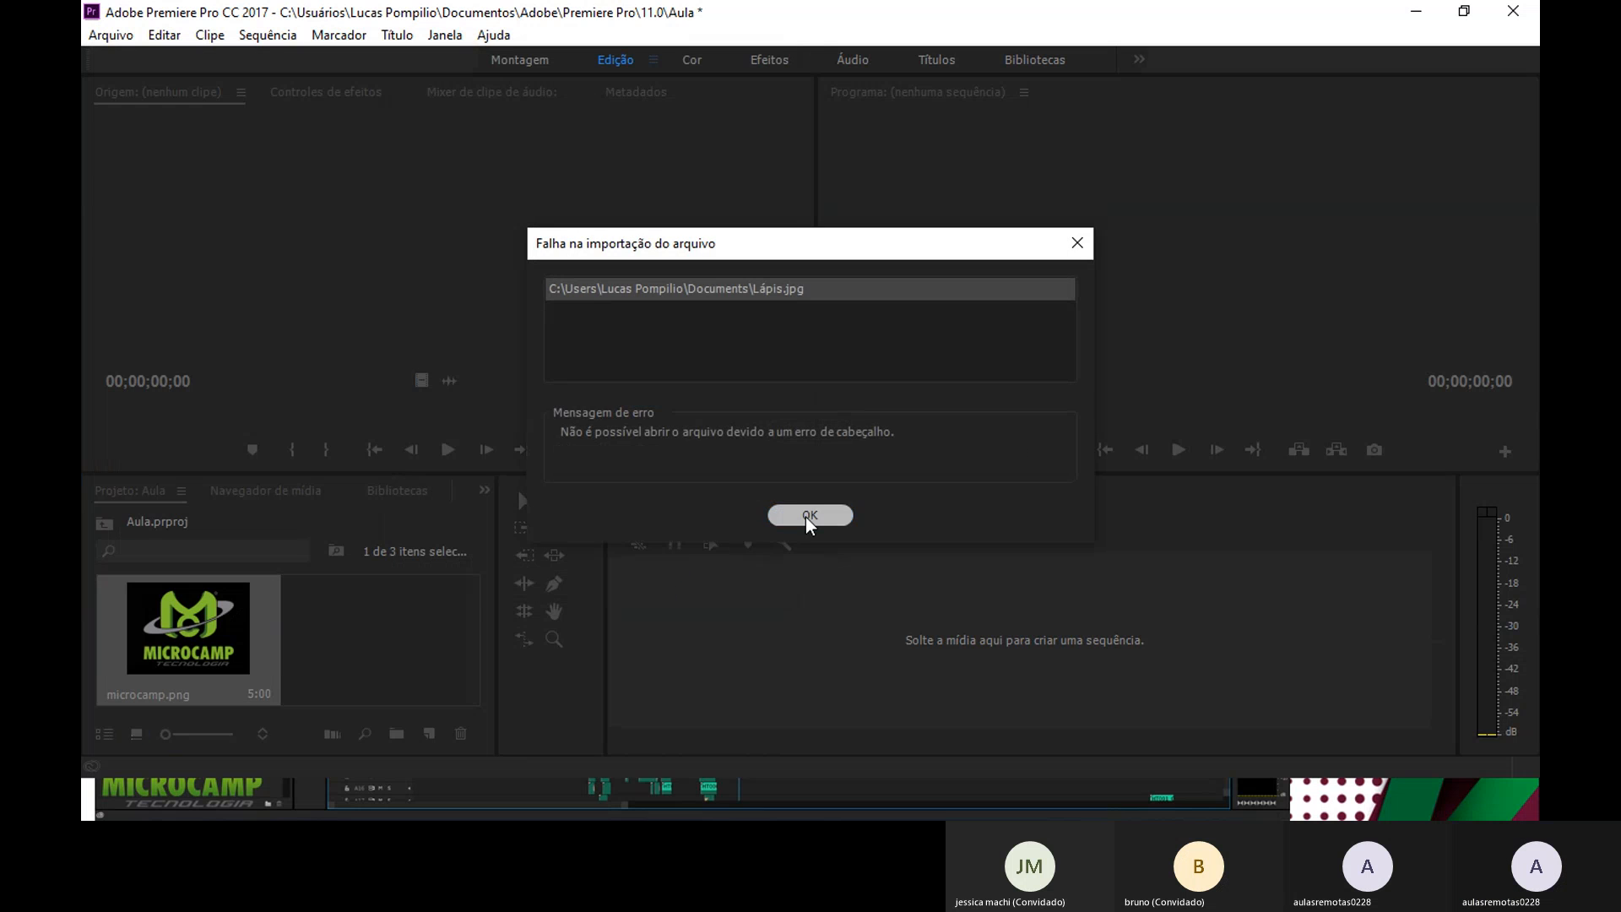
left_click(809, 516)
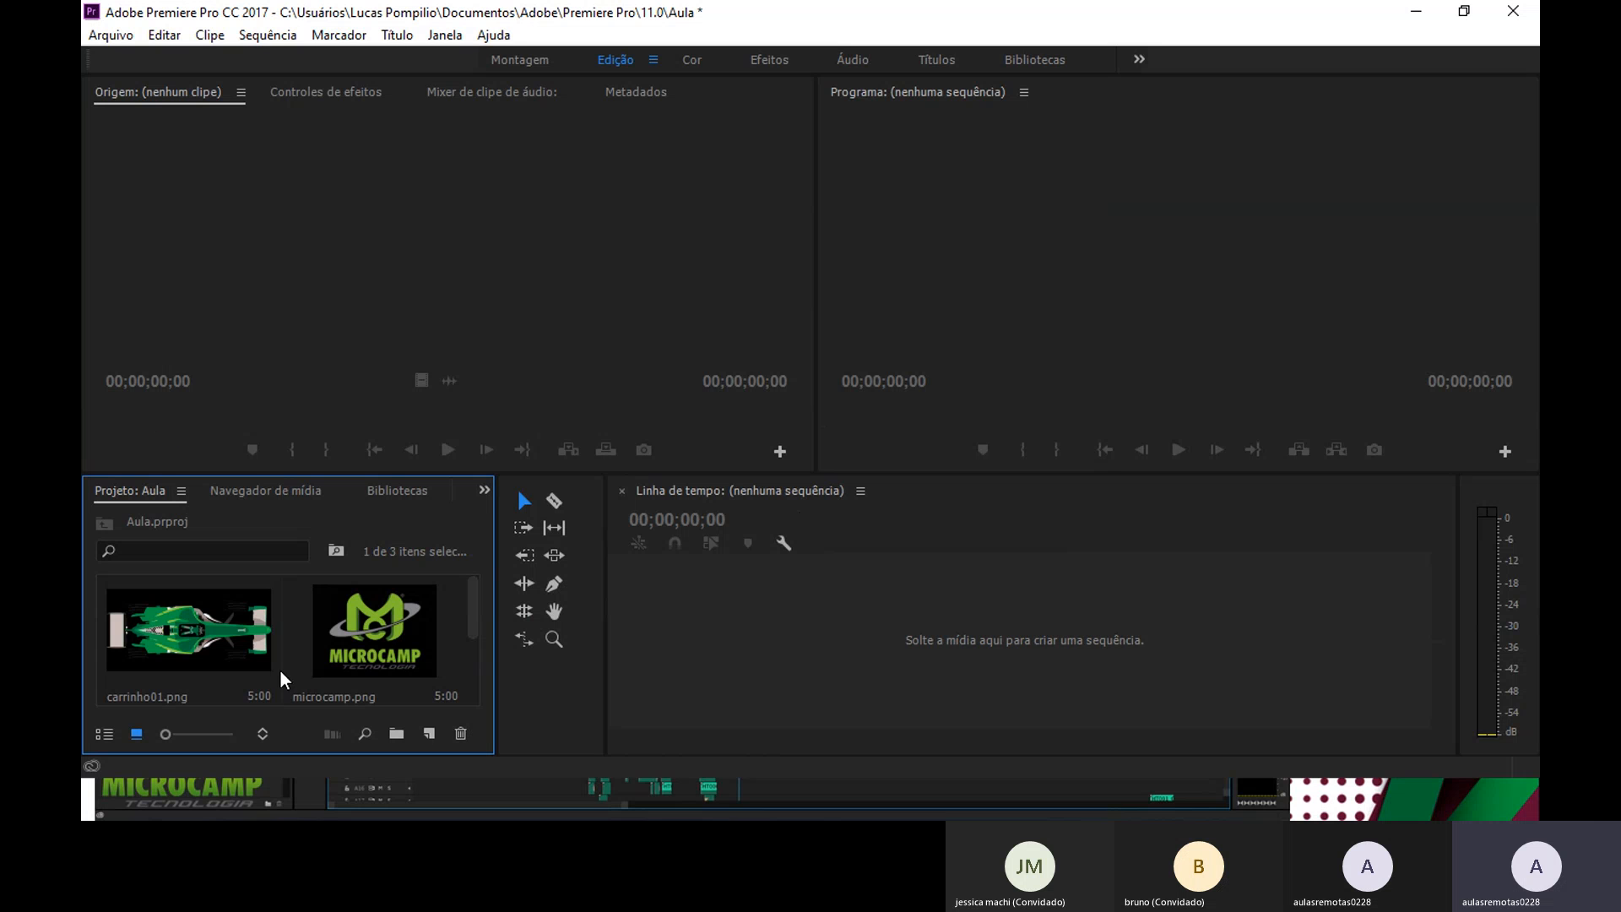
- Build a sequence on video track V1 from microcamp.png, carrinho01.png and microcamp.png again, placed end to end
left_click(414, 662)
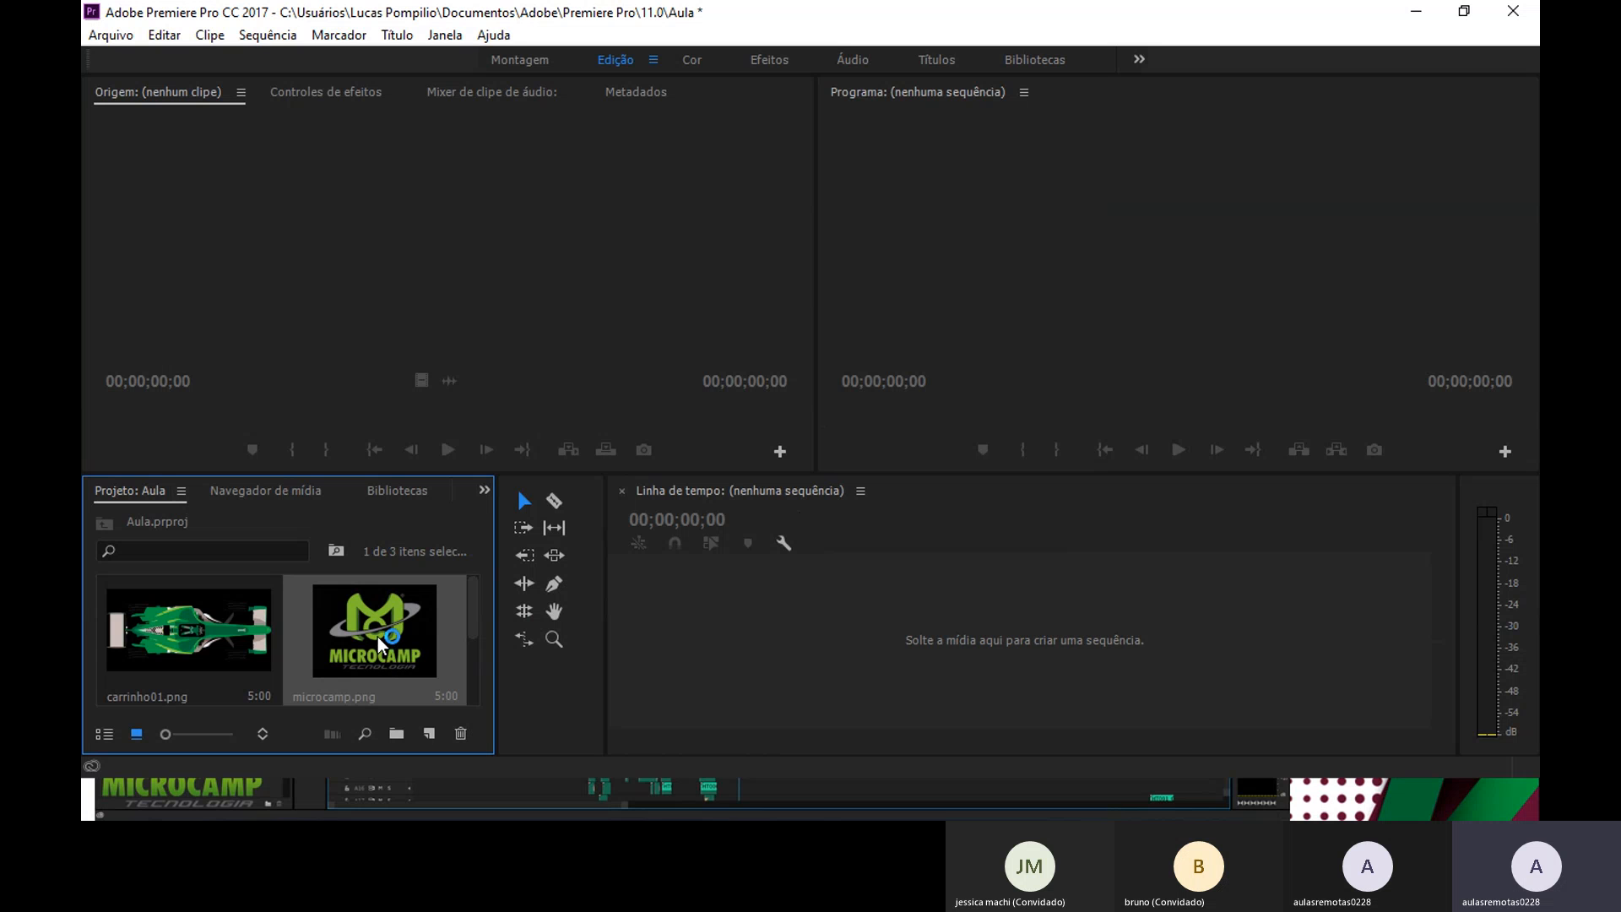
left_click_drag(693, 646, 692, 645)
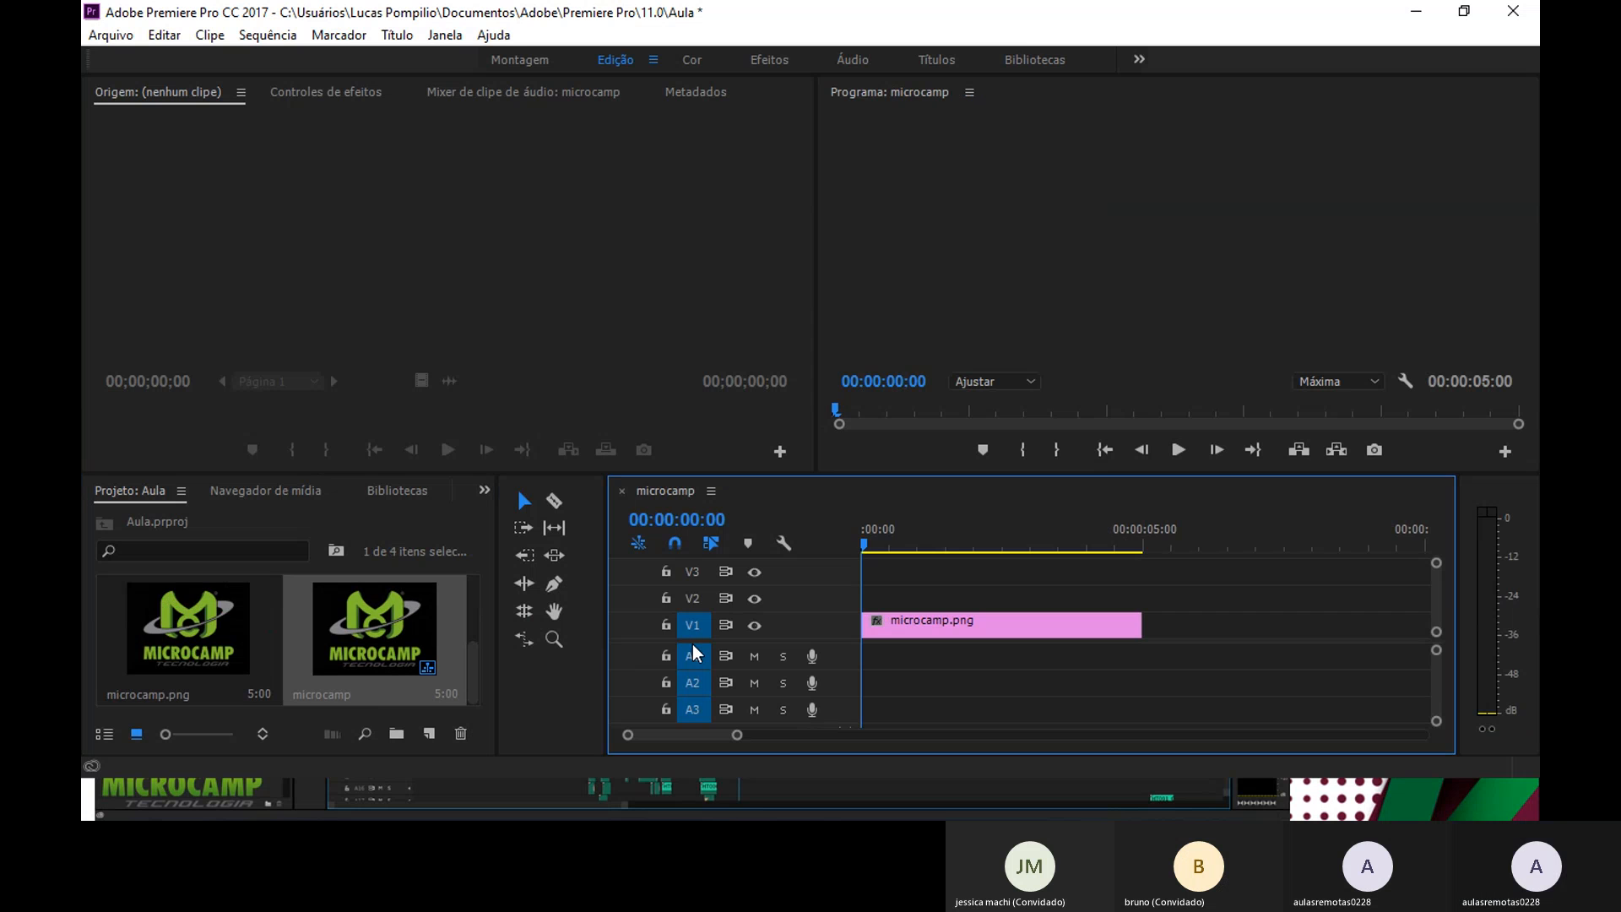
left_click_drag(180, 635, 1150, 635)
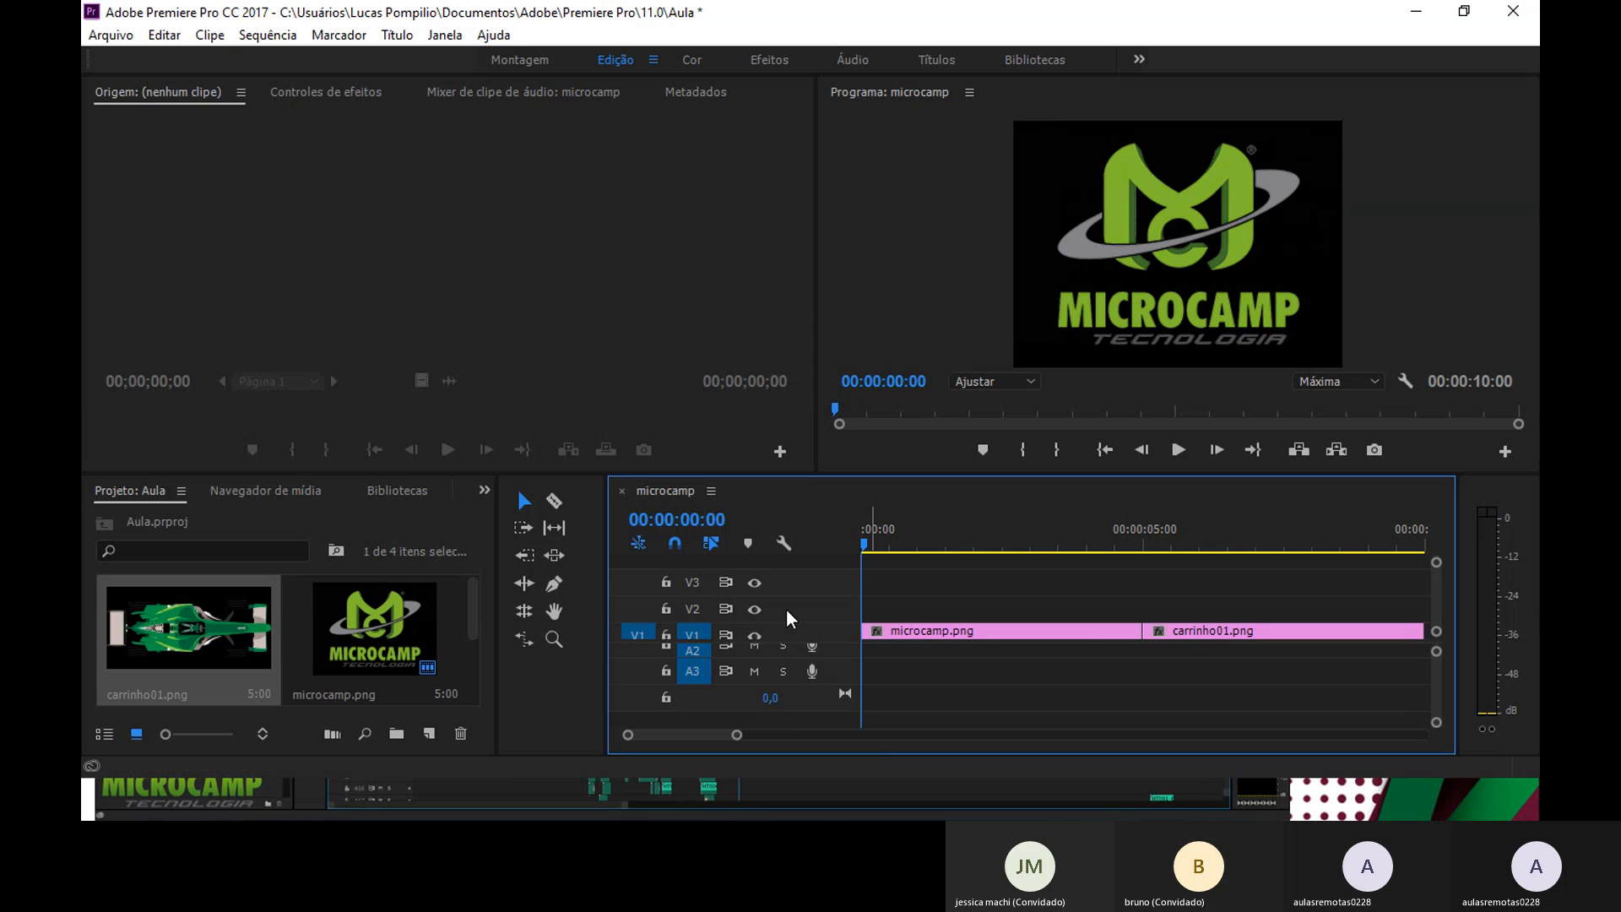
left_click_drag(733, 738, 787, 735)
scroll(417, 678, "down", 2)
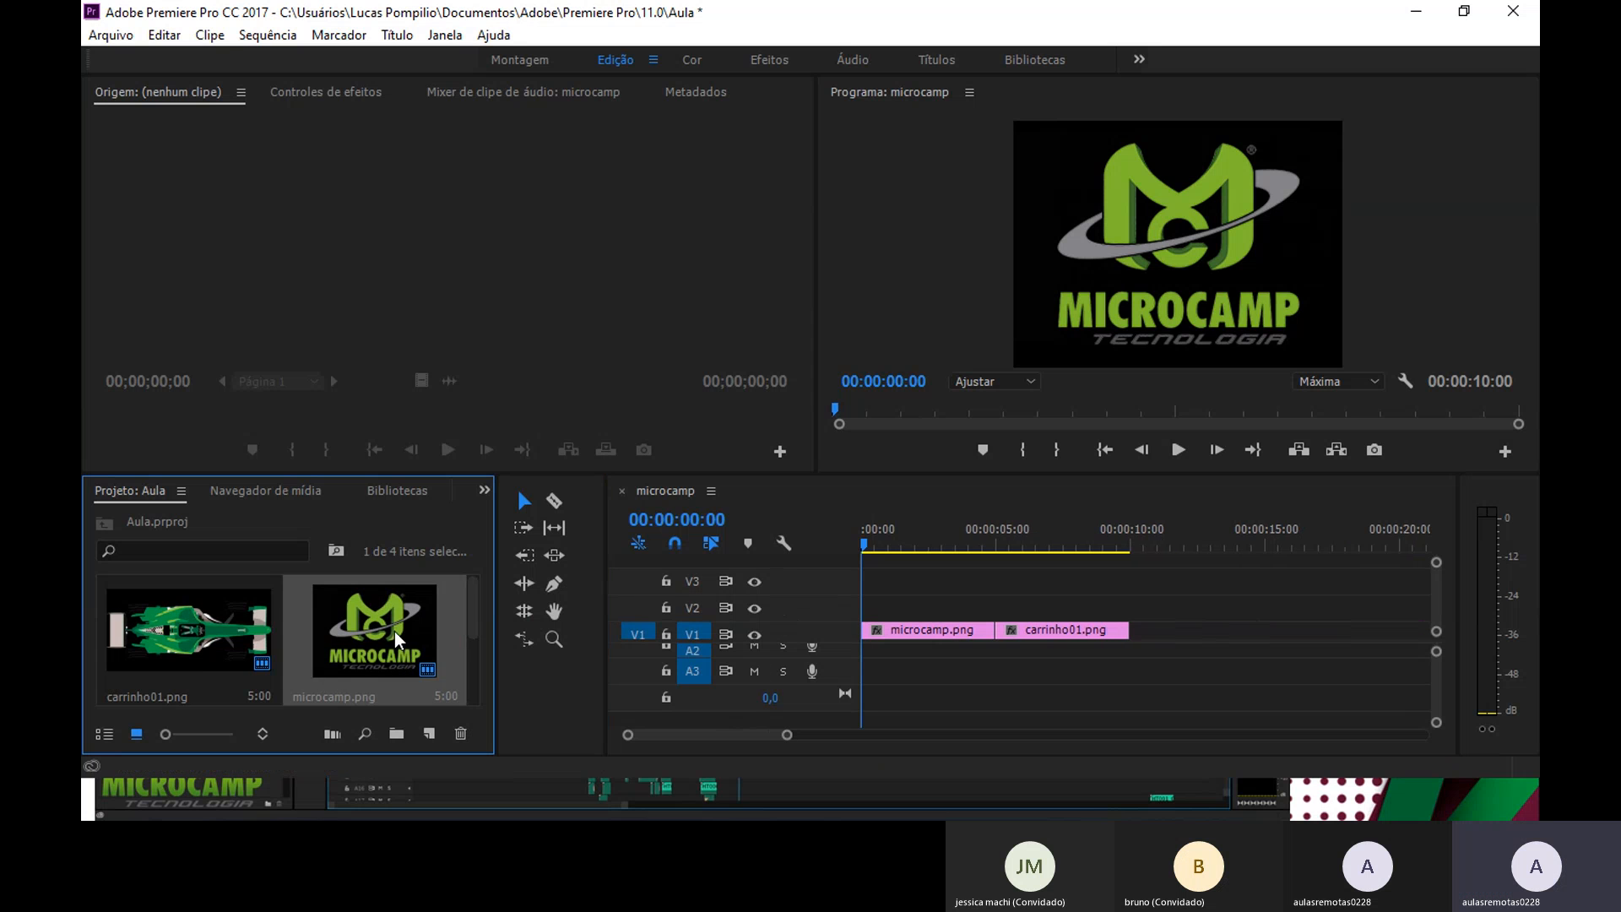
left_click_drag(148, 583, 1208, 634)
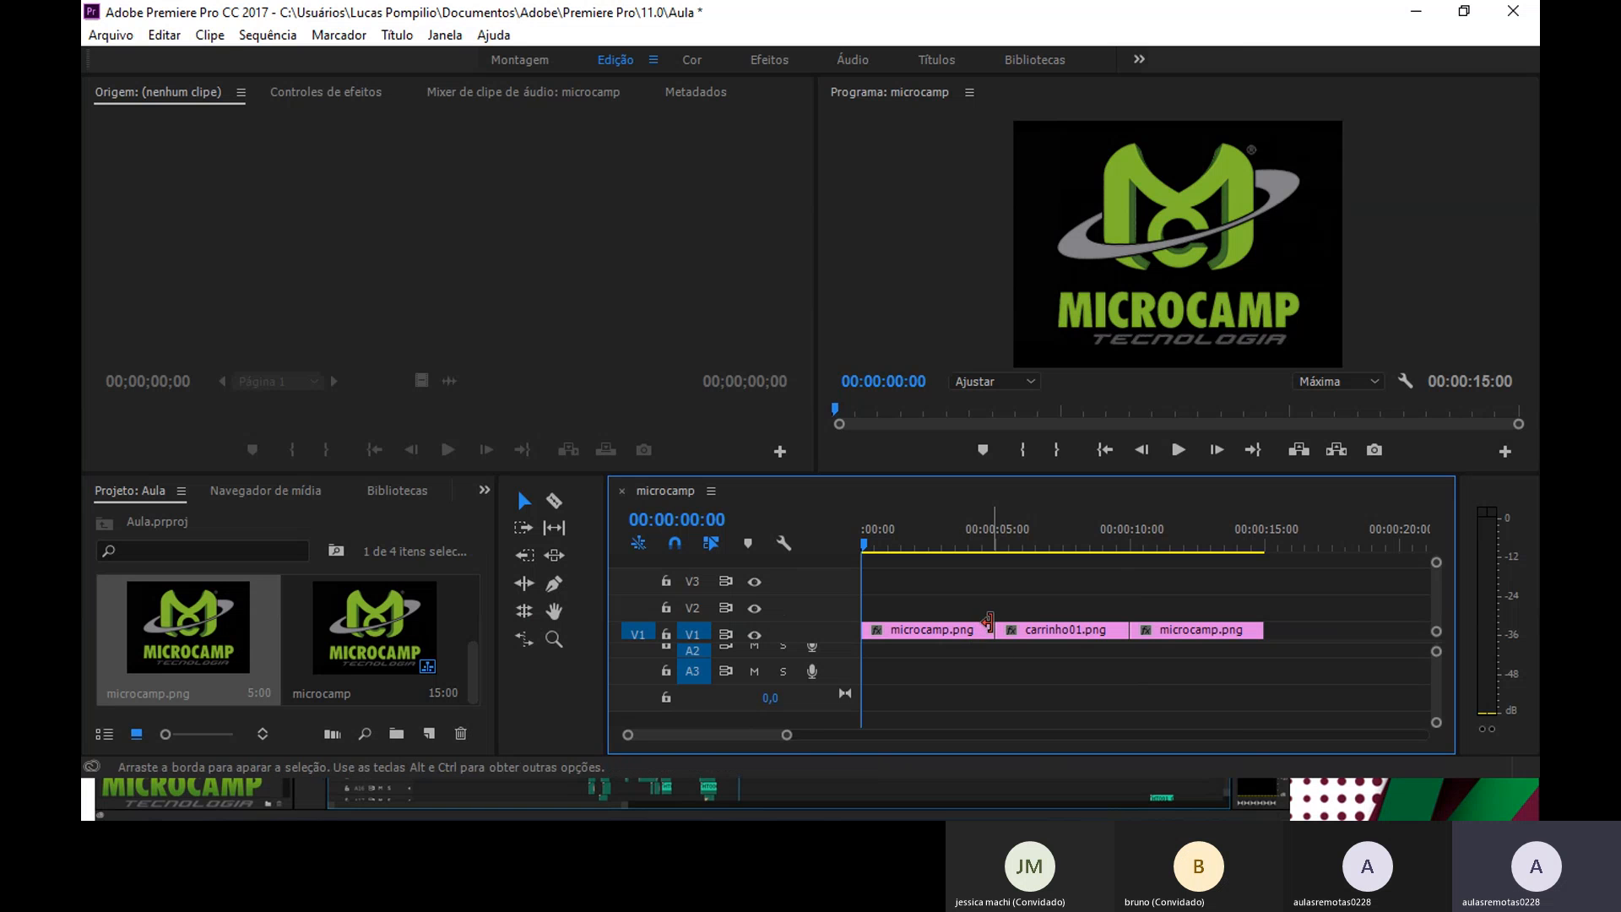
- Try shortening the first microcamp.png clip from its end, and undo the trim
left_click_drag(988, 624, 974, 629)
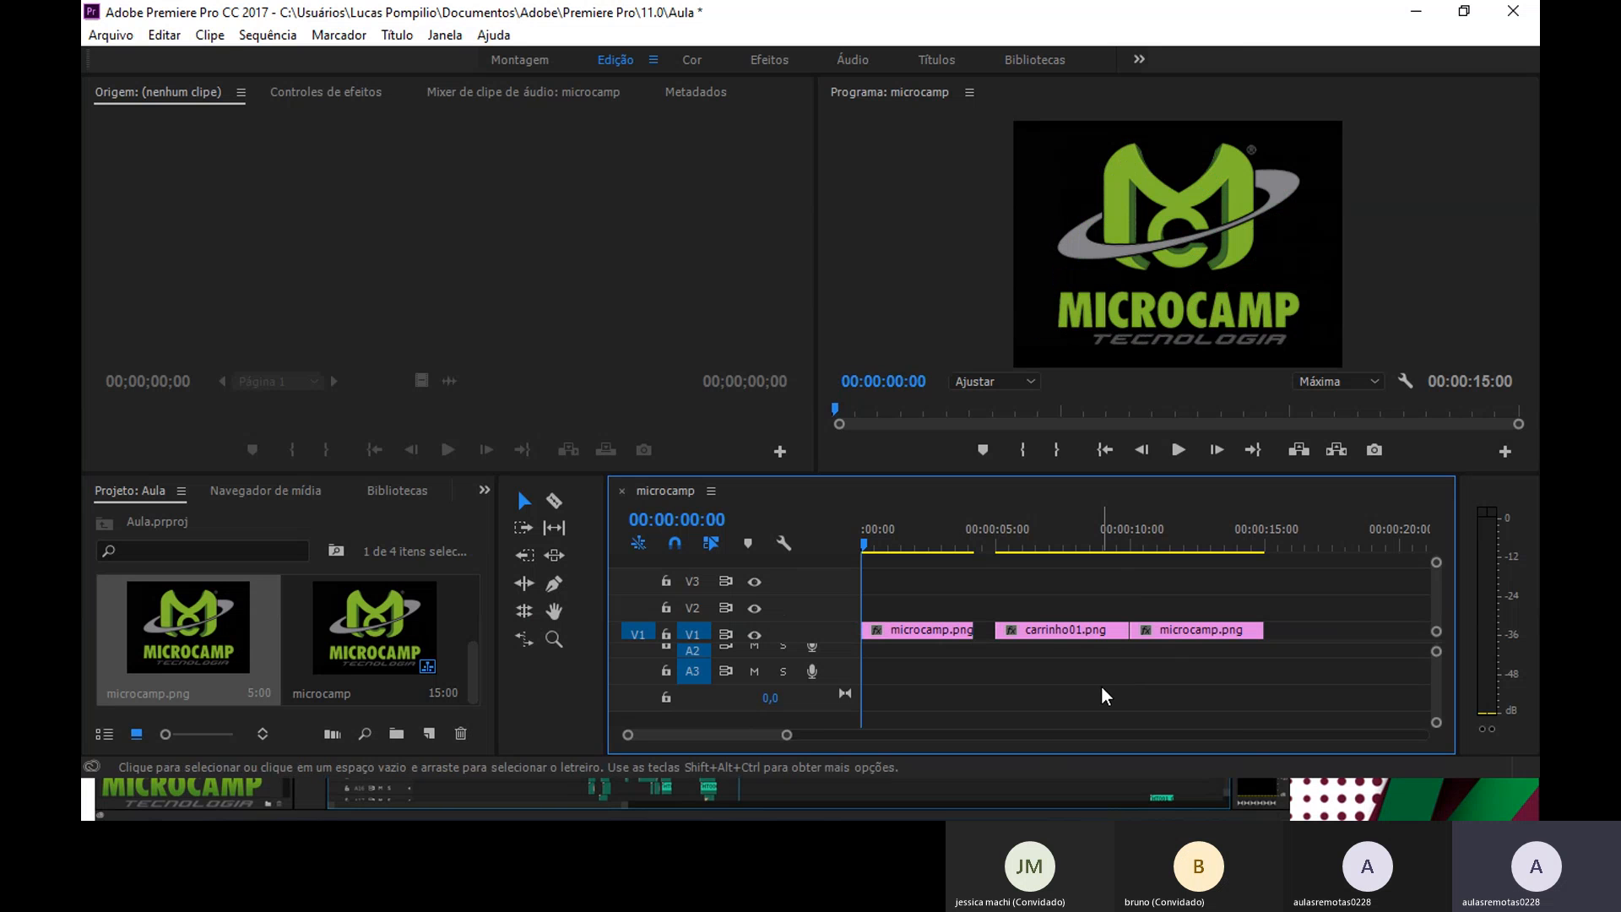
key("ctrl+z")
- Look at the speed and duration settings of the first microcamp.png clip without changing them
left_click(978, 637)
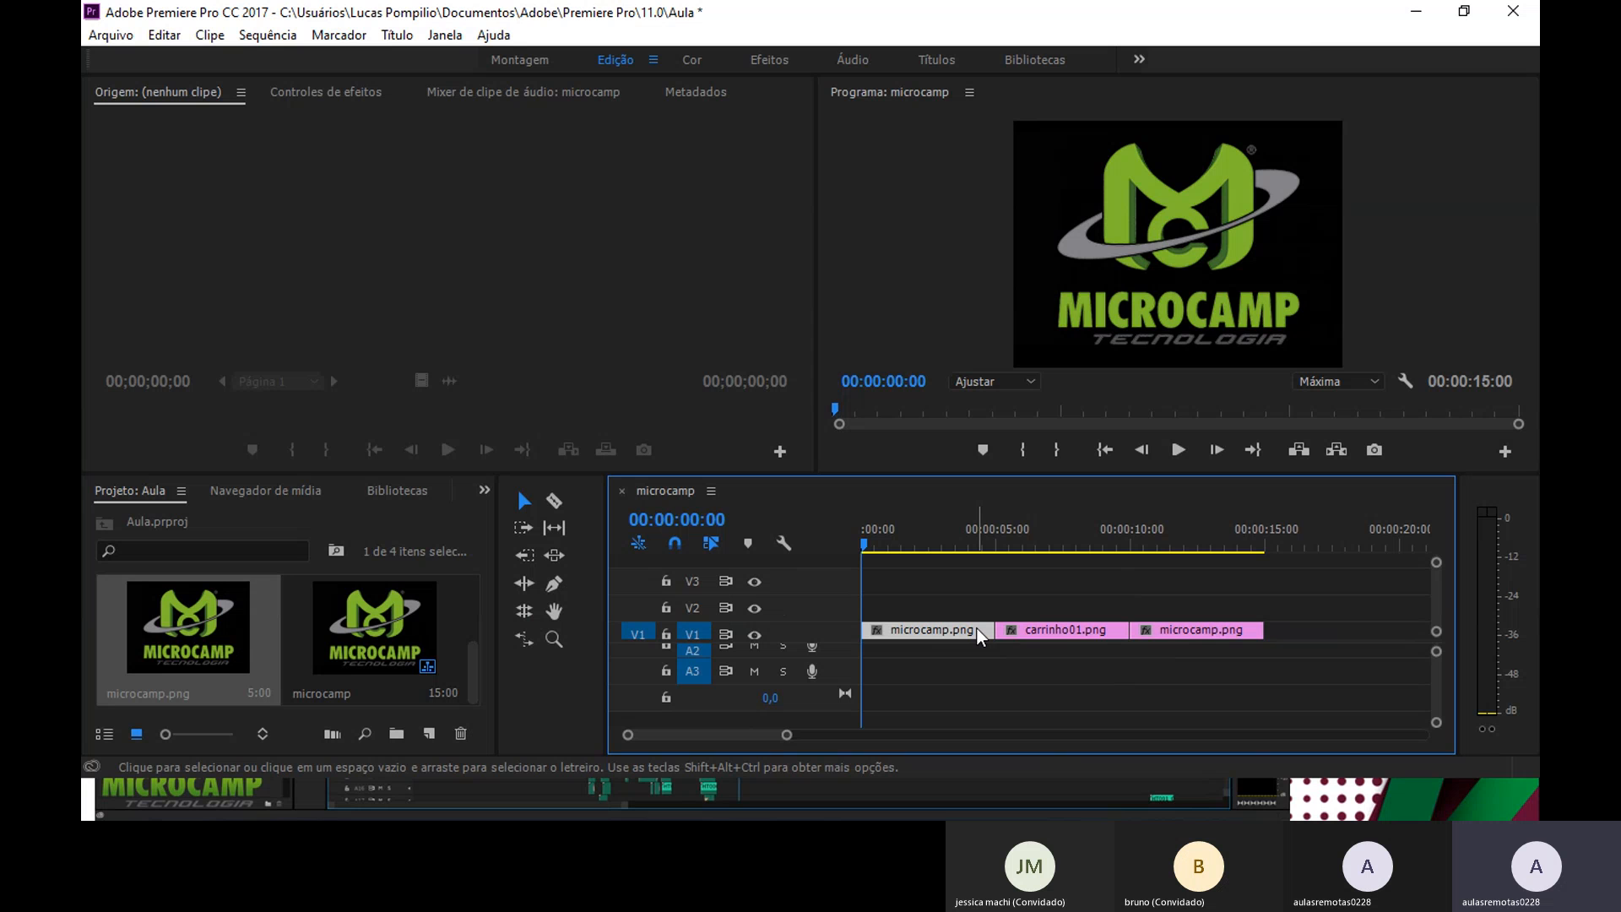
right_click(978, 637)
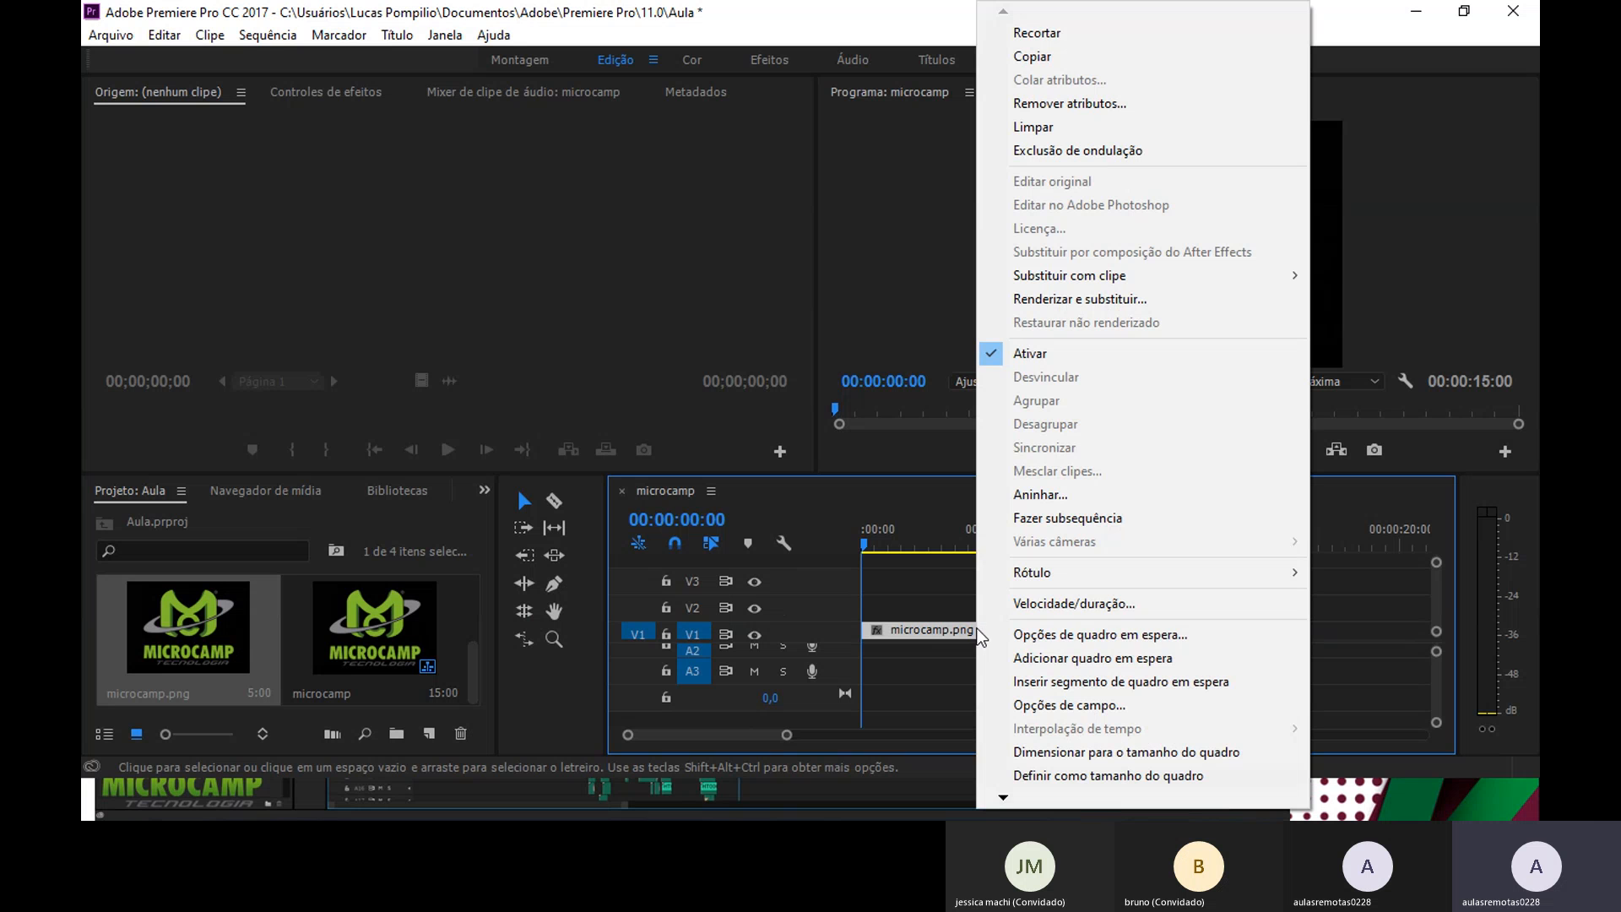
left_click(1069, 605)
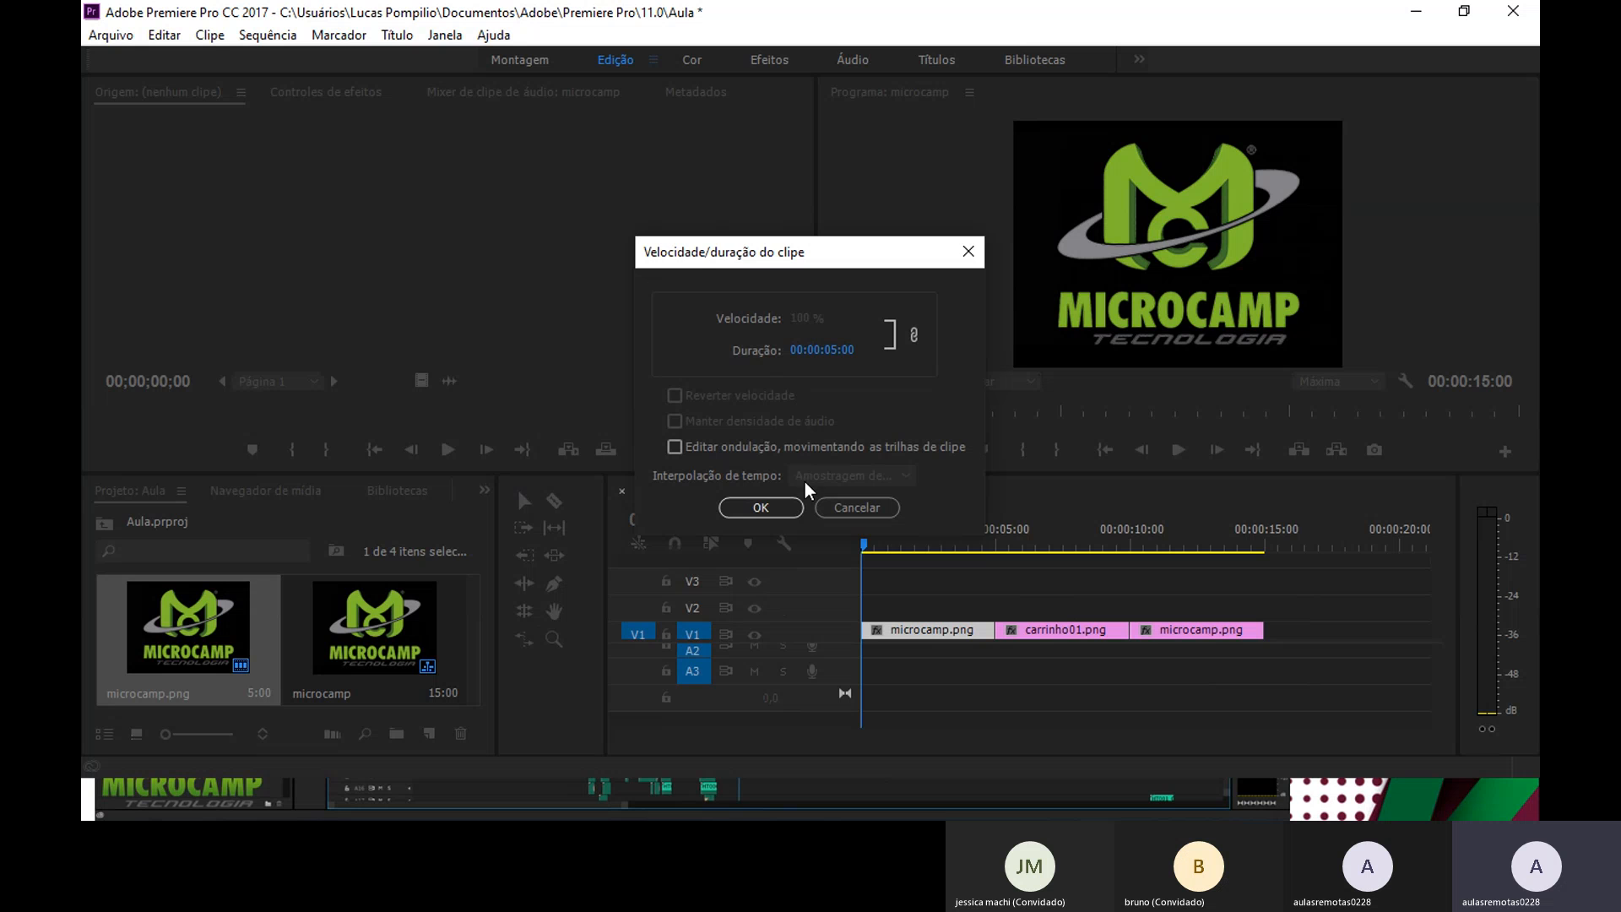
left_click(831, 507)
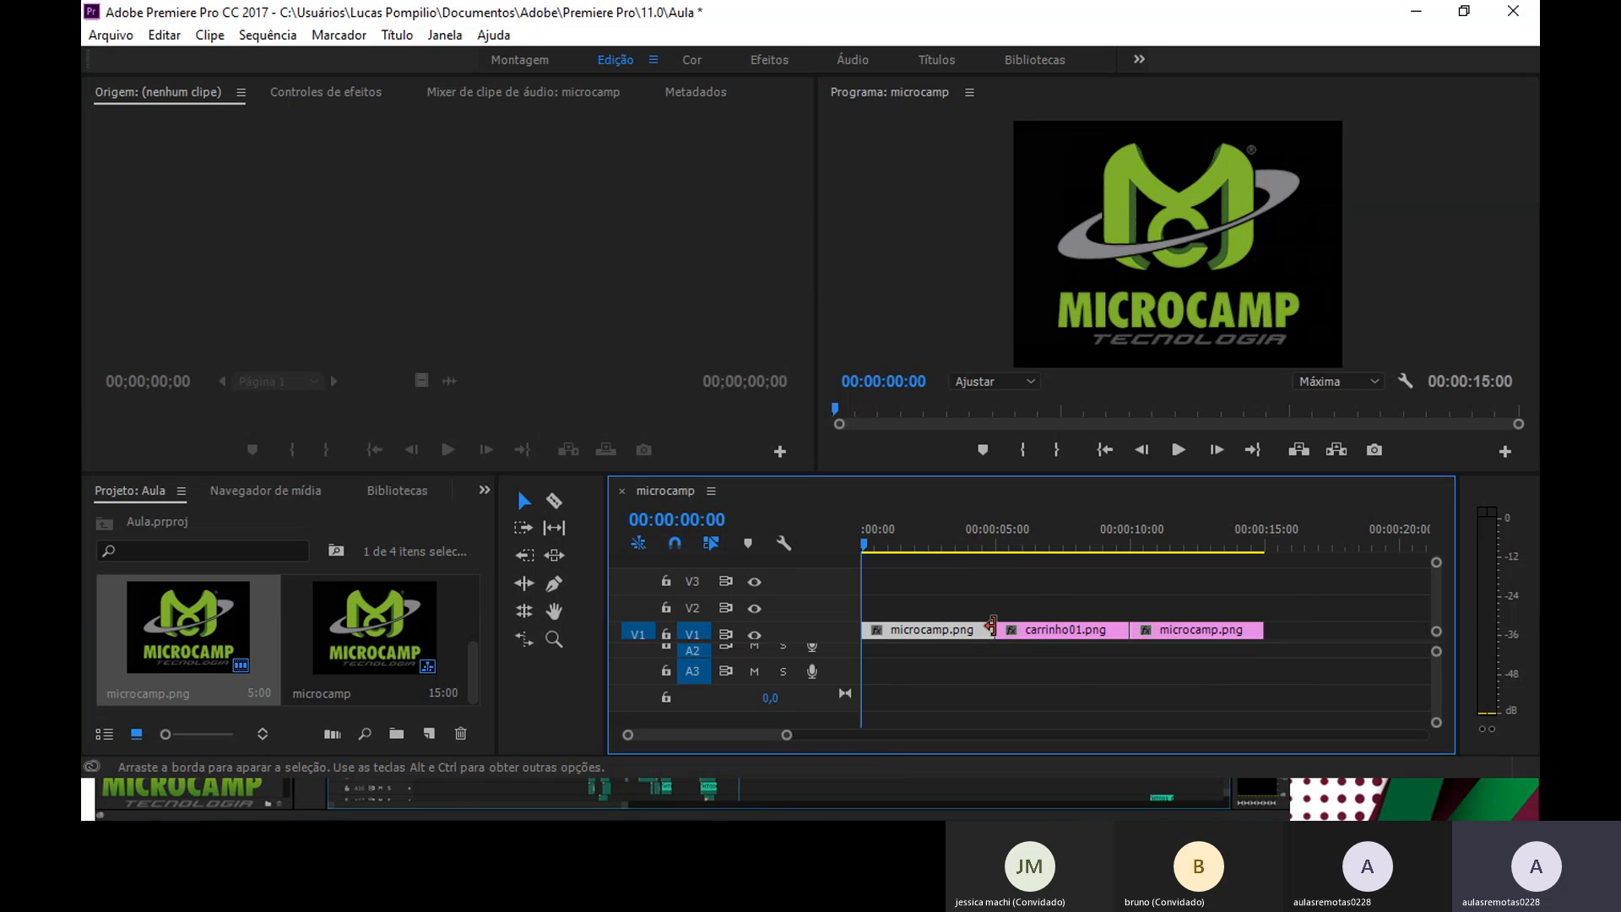
- Move the carrinho01.png clip up to track V2, and return it to V1 between the two microcamp.png clips
left_click_drag(1011, 640, 922, 605)
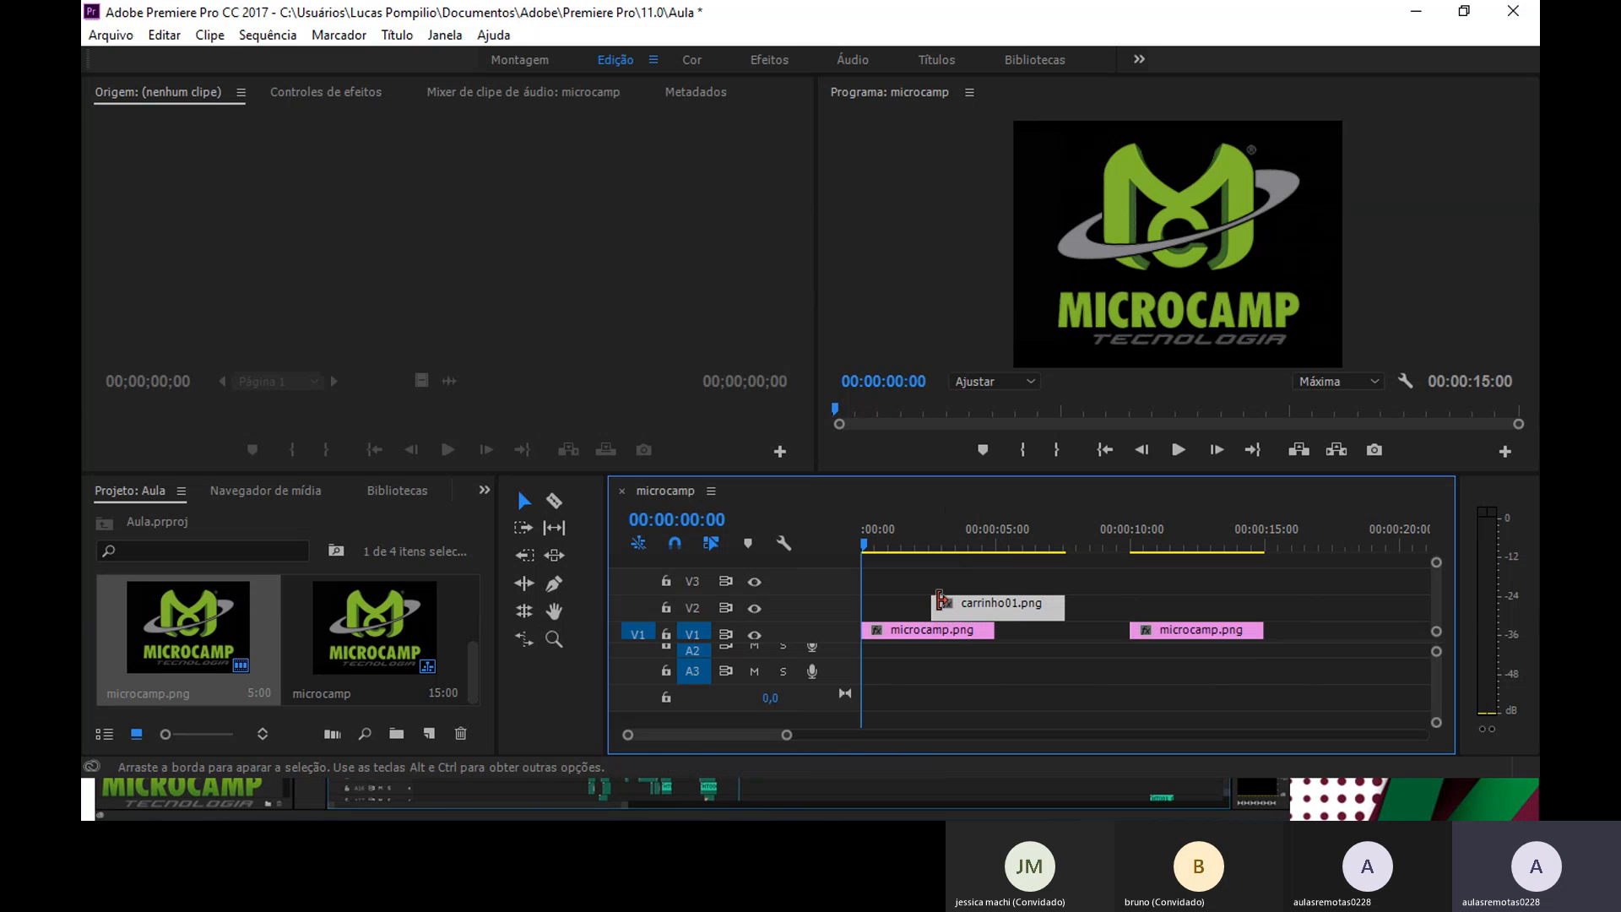
mouse_move(865, 549)
left_mouse_down()
mouse_move(951, 567)
mouse_move(854, 541)
left_mouse_up()
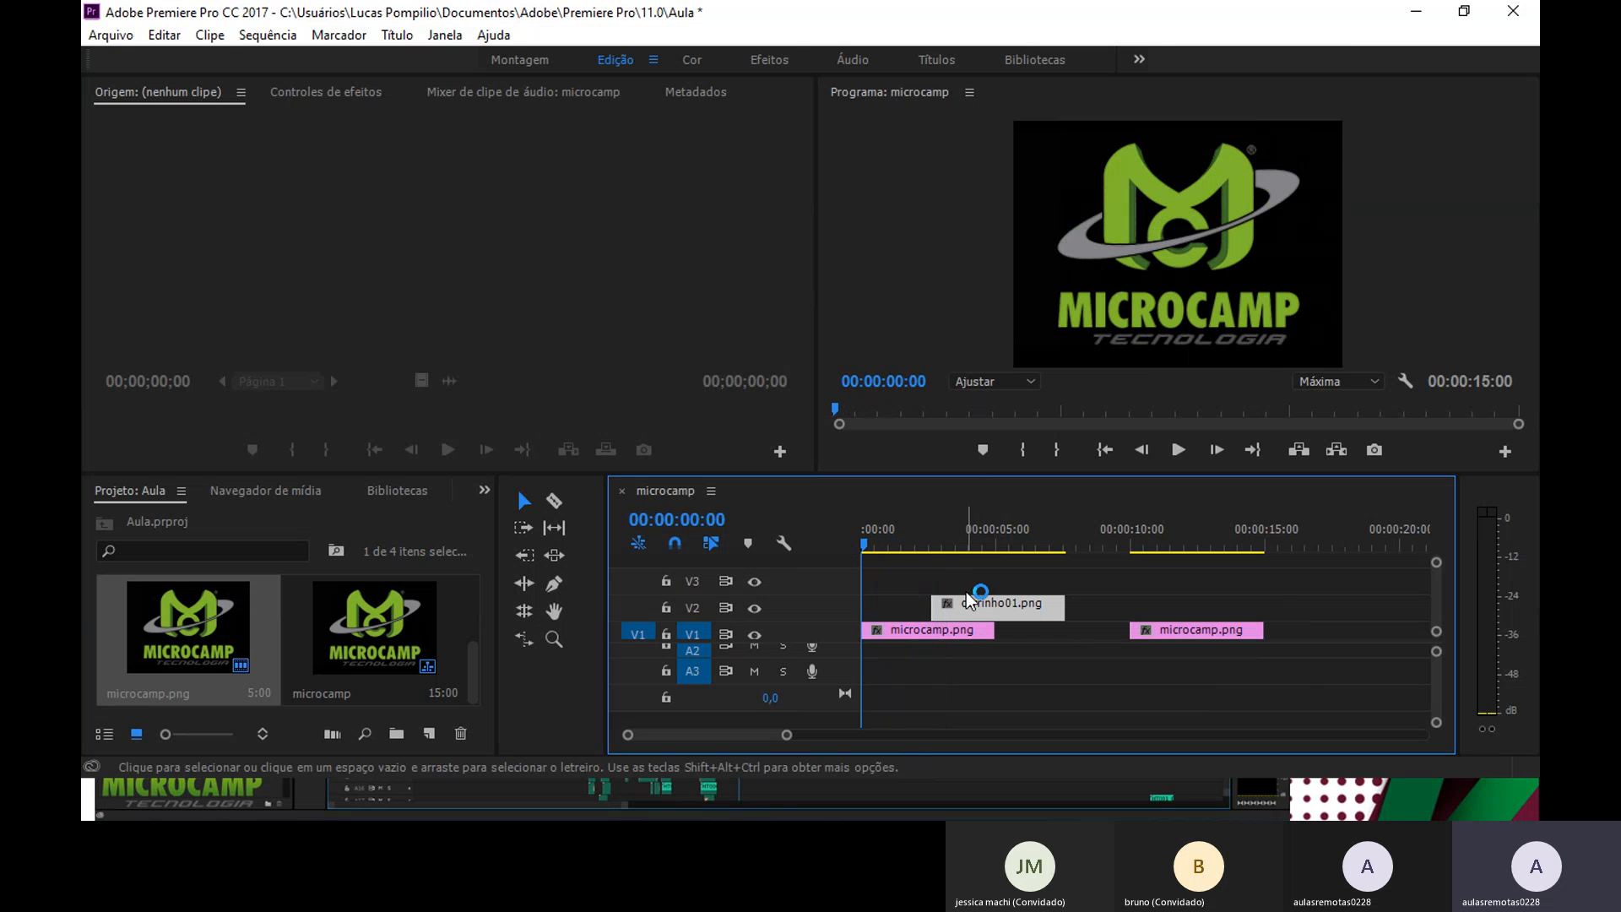
left_click_drag(971, 611, 1037, 635)
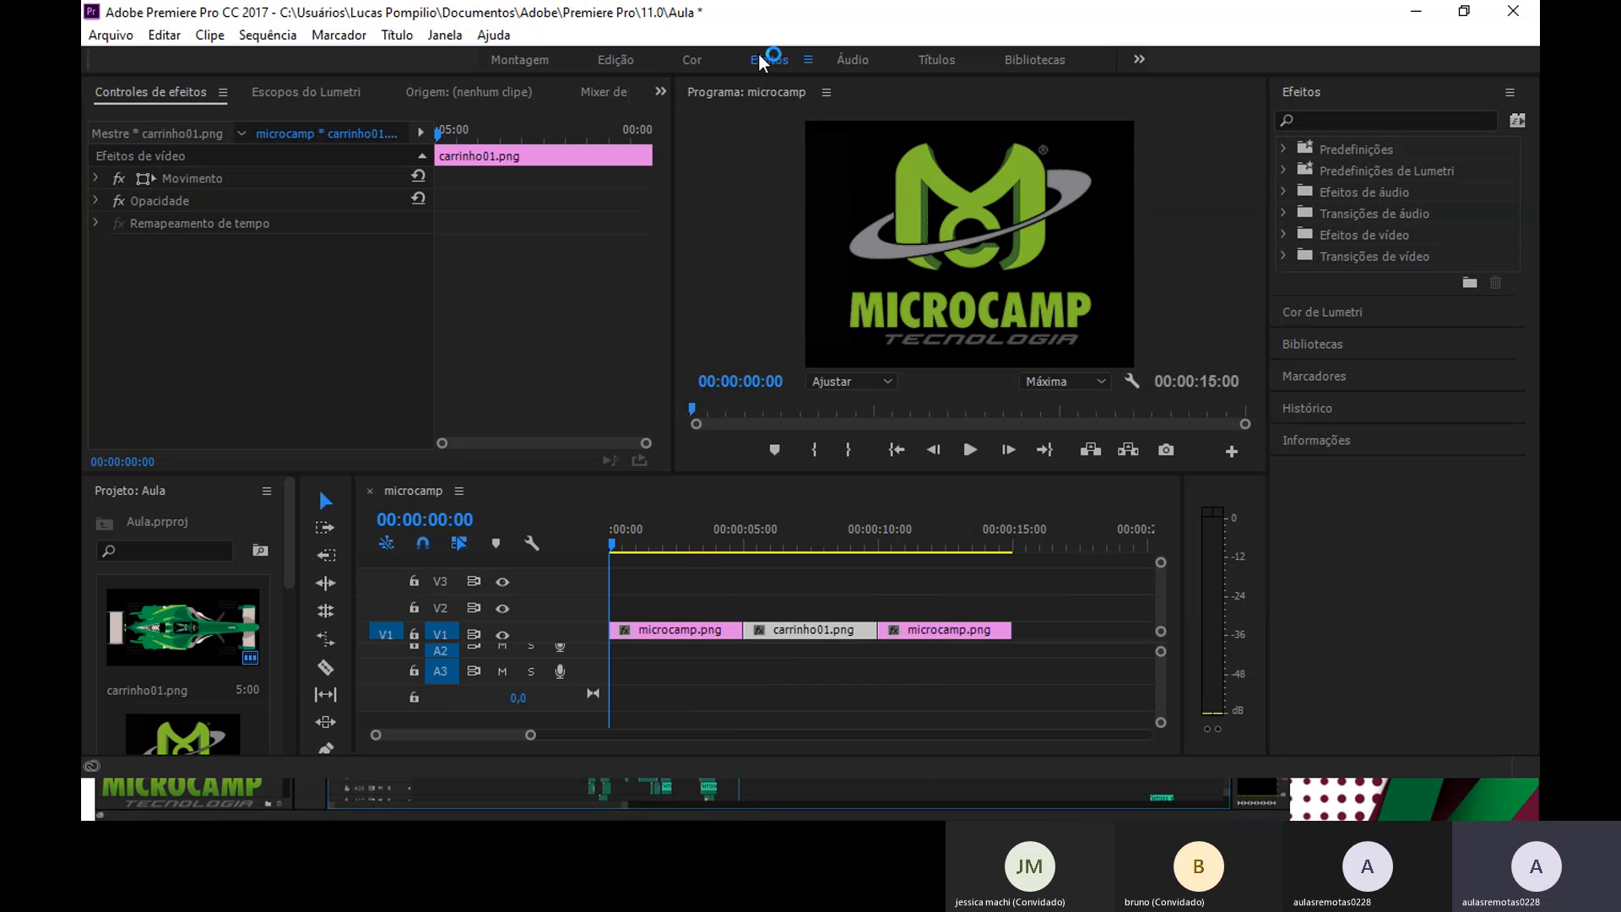
- Apply the Abertura video transition between the first microcamp.png clip and carrinho01.png, set its duration to 5 seconds, and preview it
left_click(1285, 256)
left_click(1295, 279)
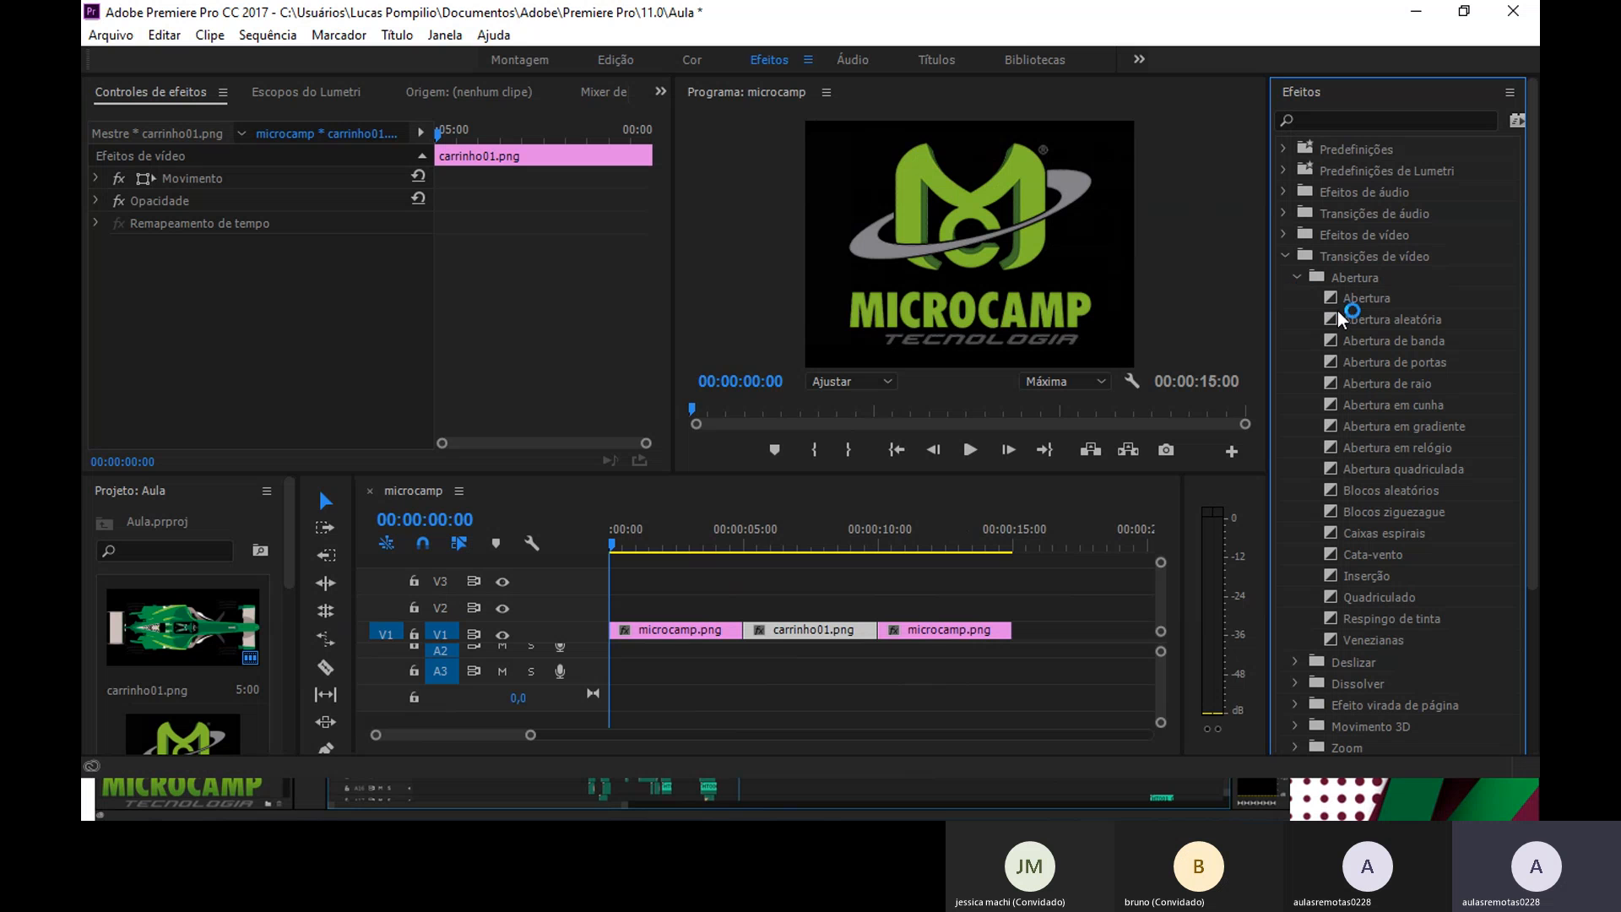
left_click_drag(1362, 298, 729, 624)
double_click(744, 633)
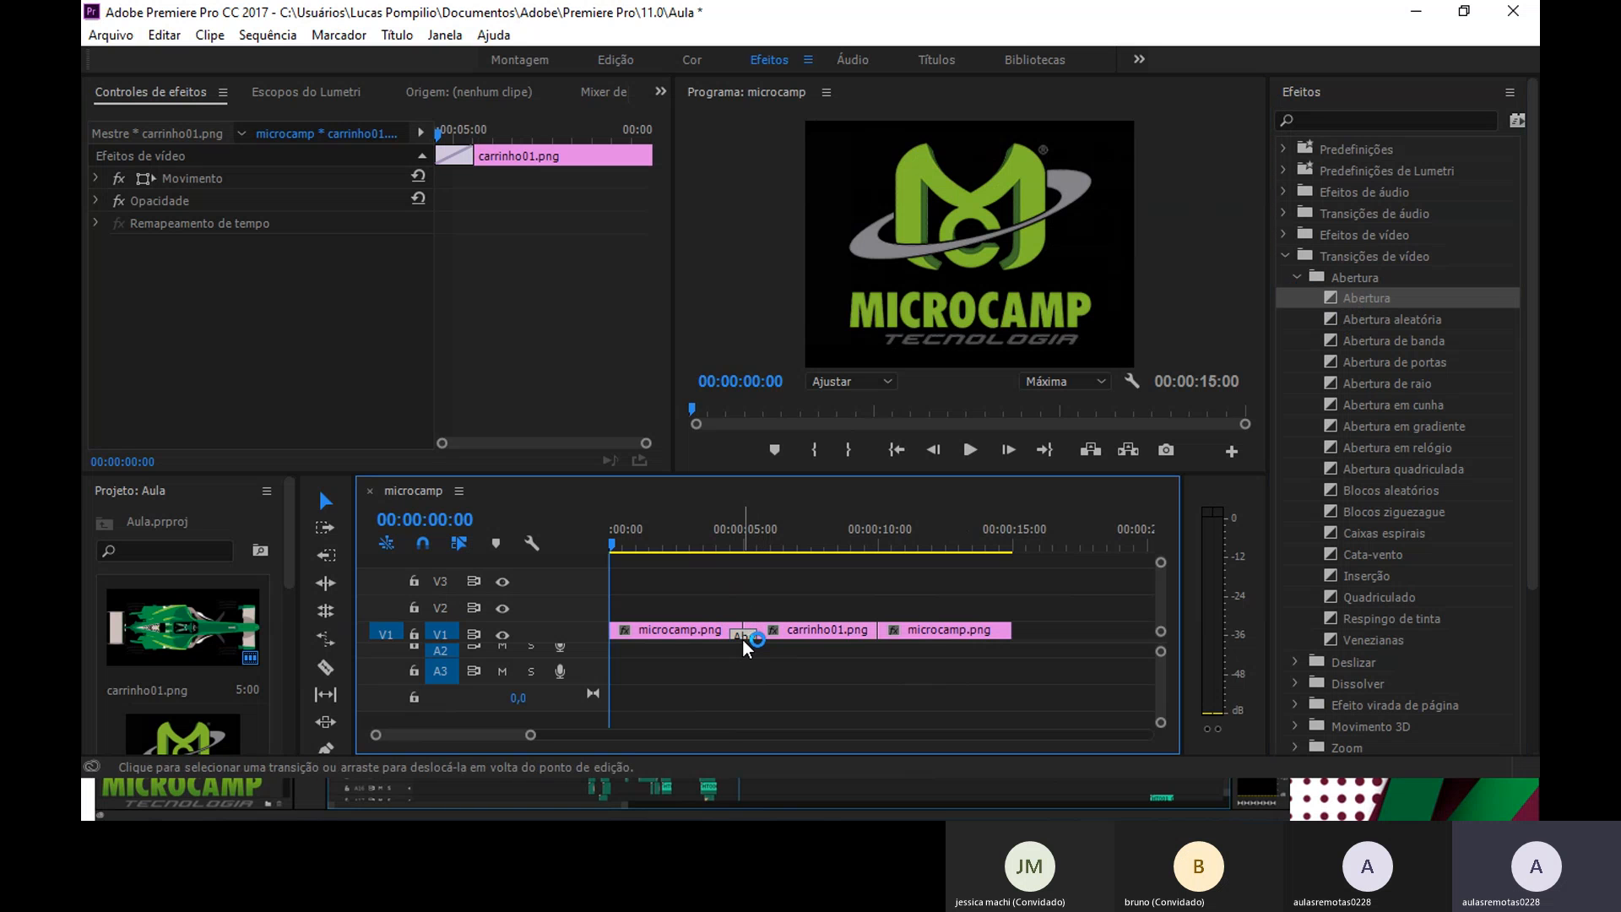
left_click(777, 385)
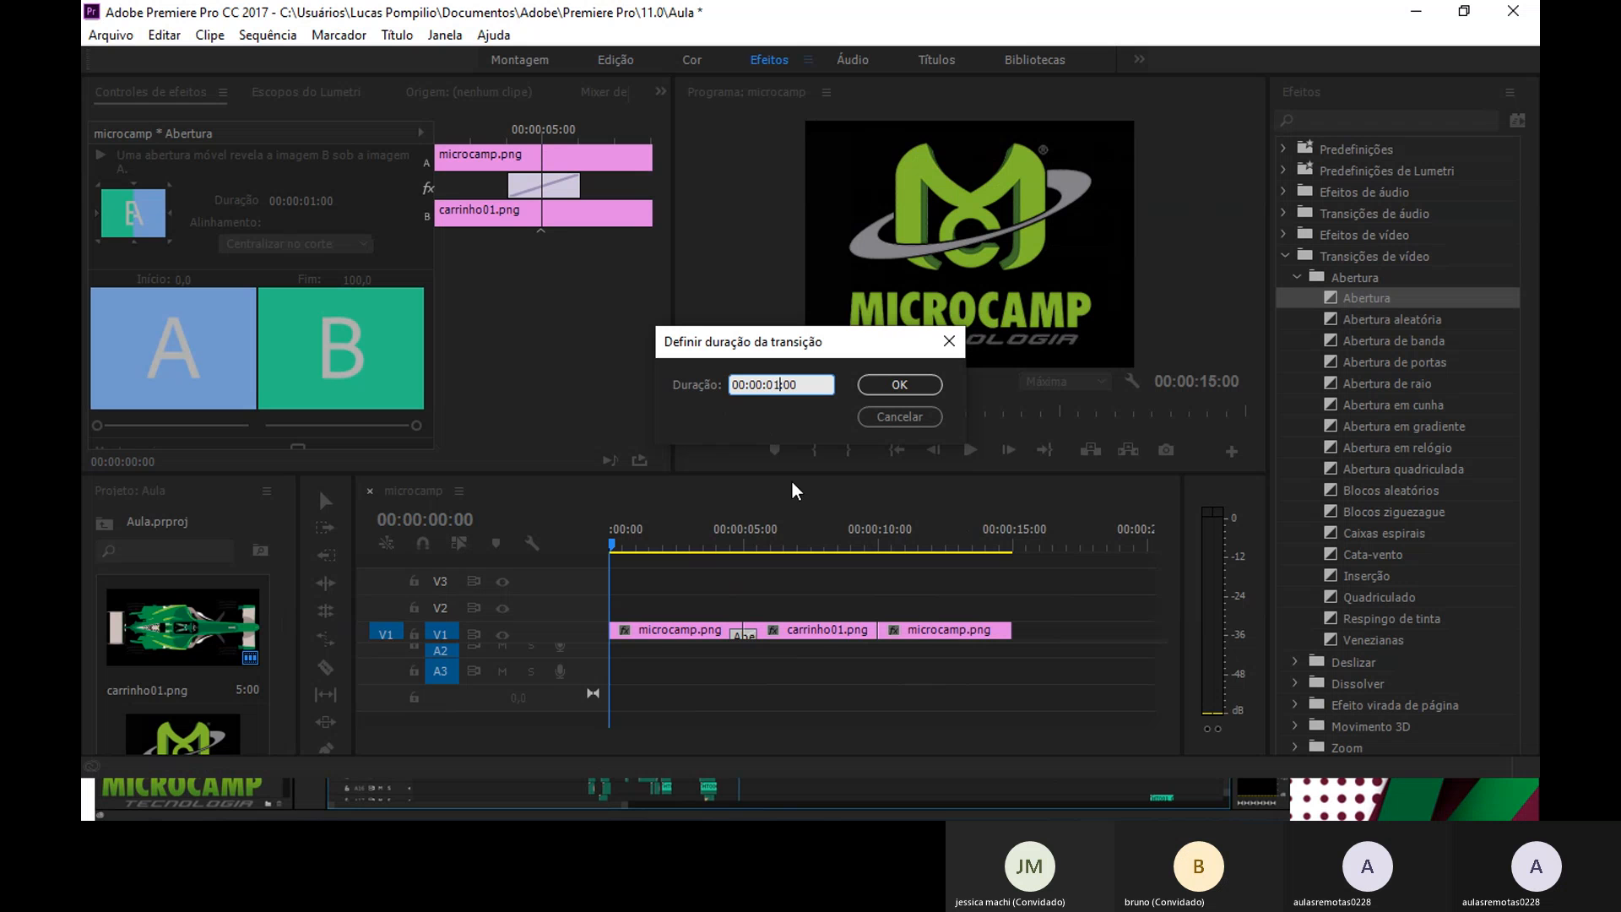
type("5")
key("Return")
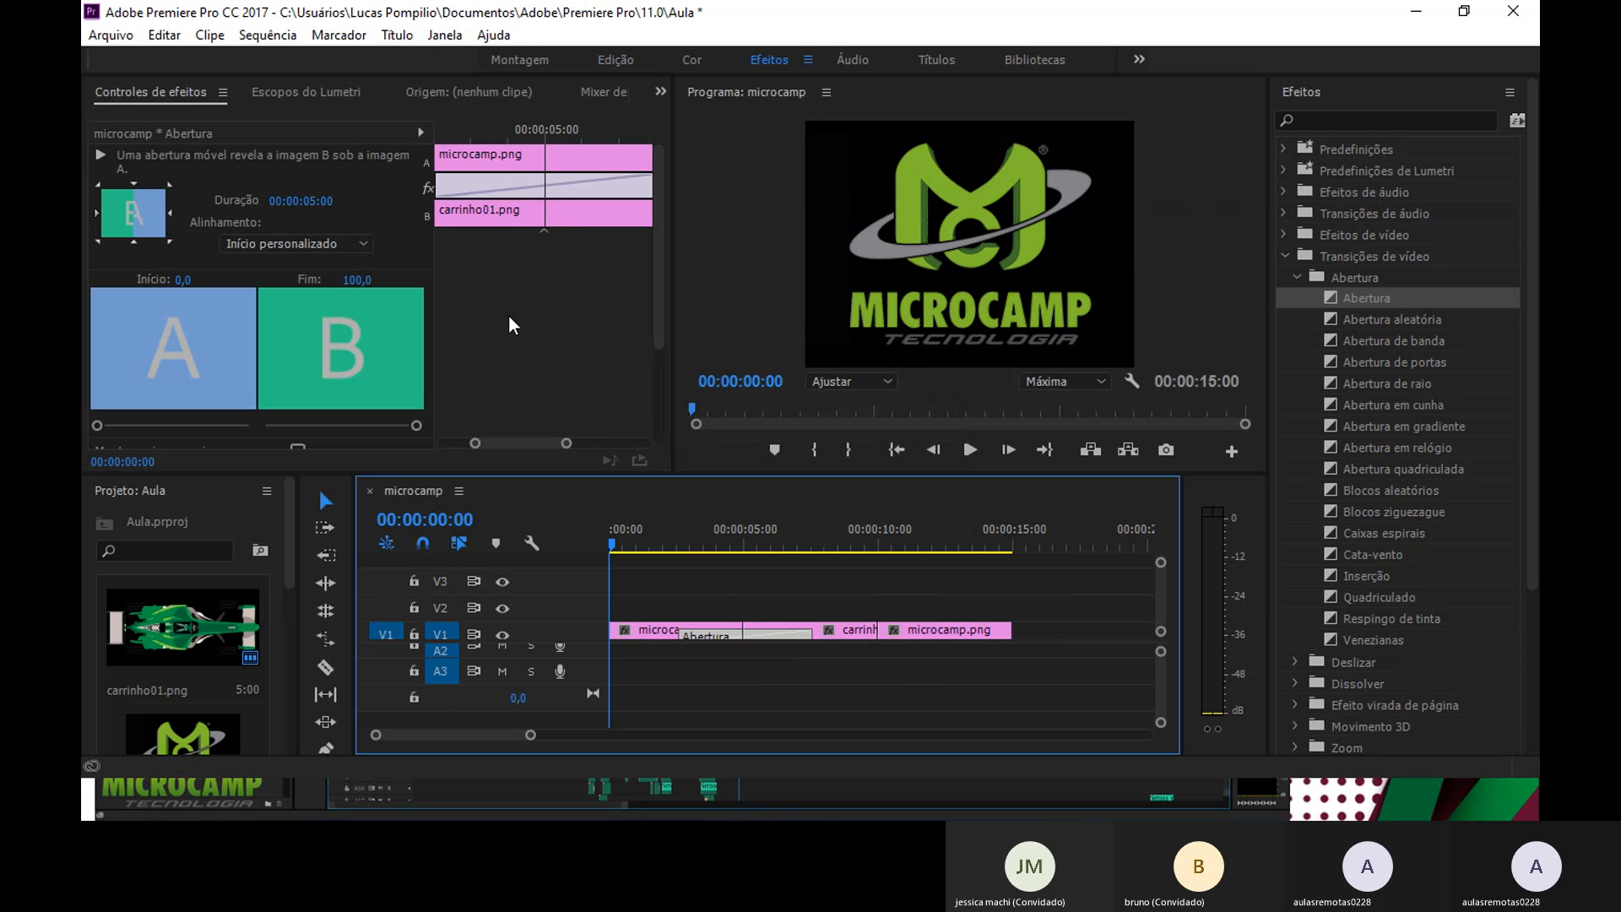
left_click(965, 454)
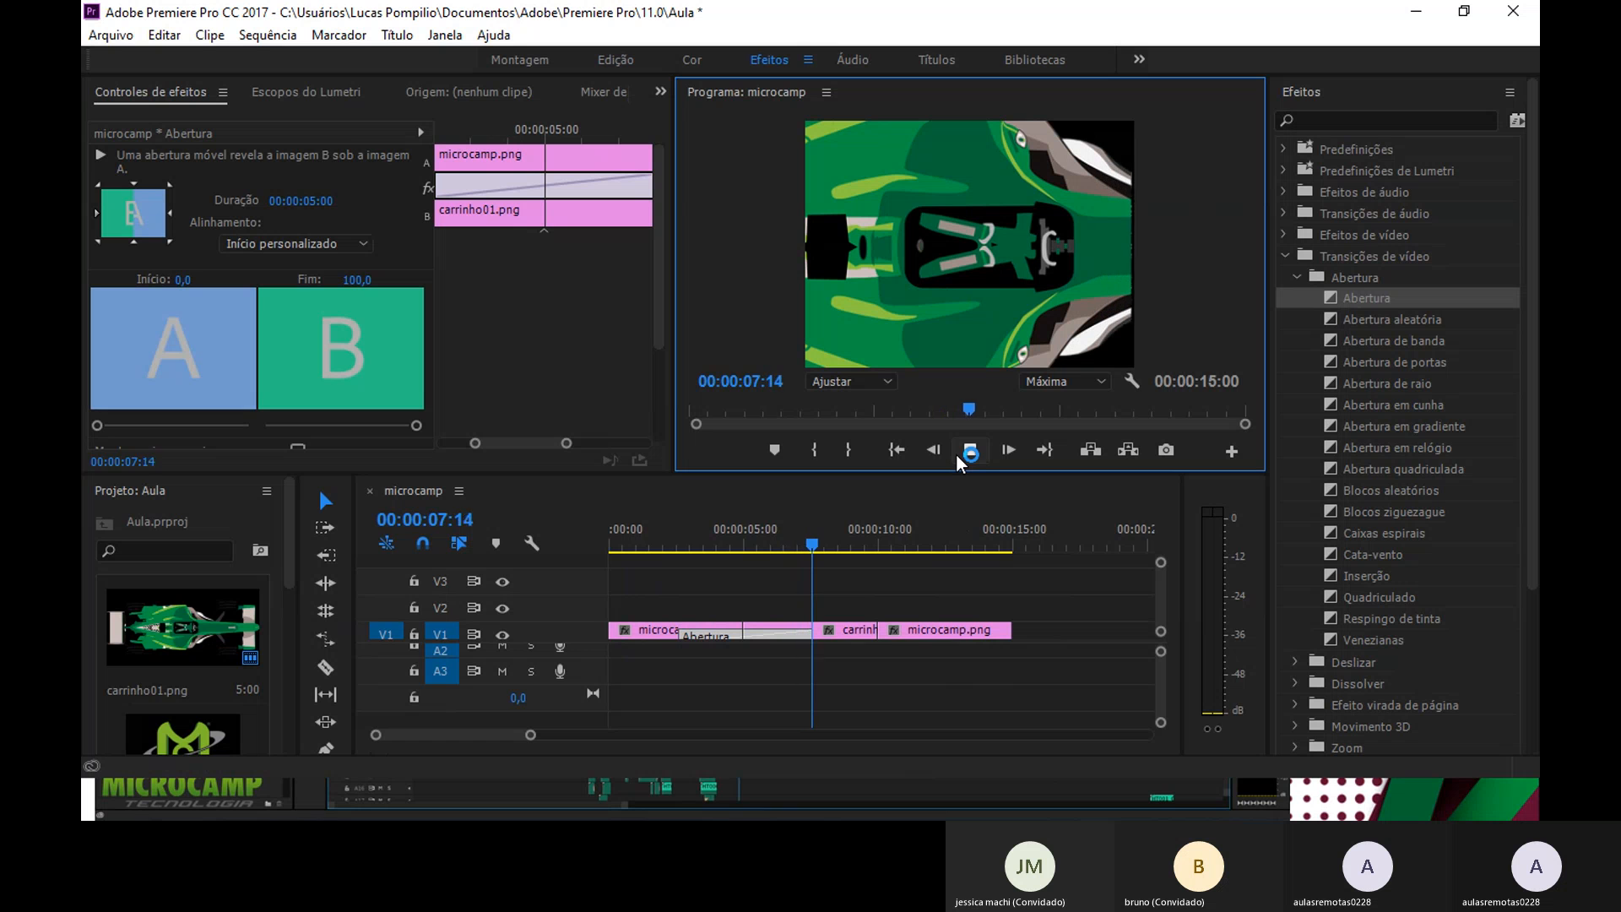
left_click(971, 451)
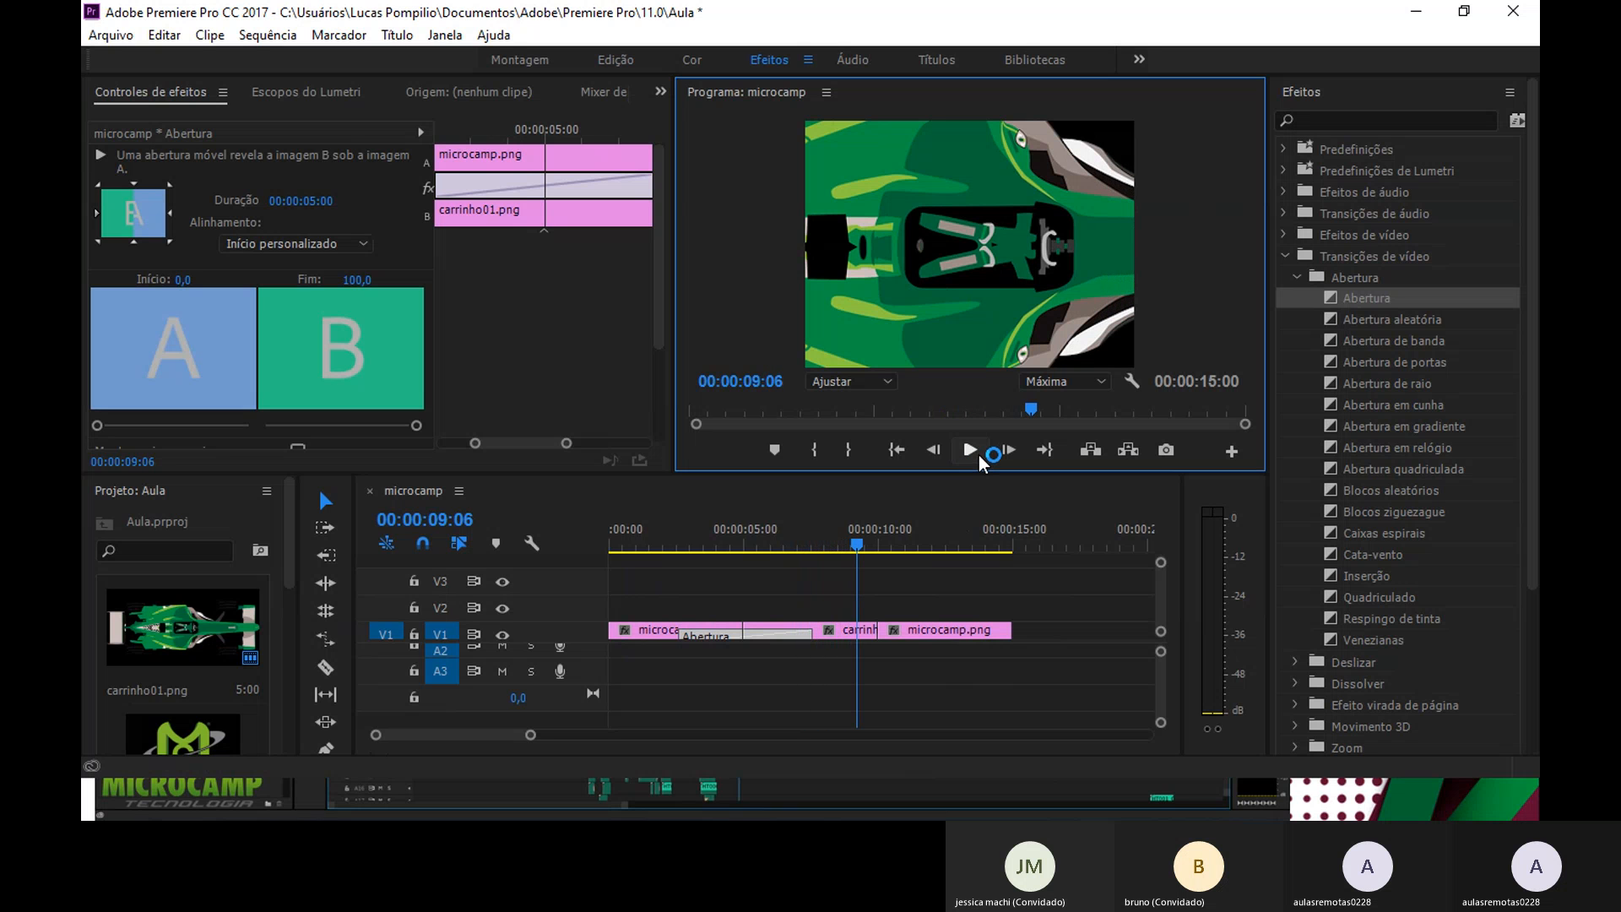
- Scale down the carrinho01.png image in the program preview and reposition it so the whole car roughly fills the frame's width
left_click(935, 240)
left_click_drag(1077, 139, 869, 281)
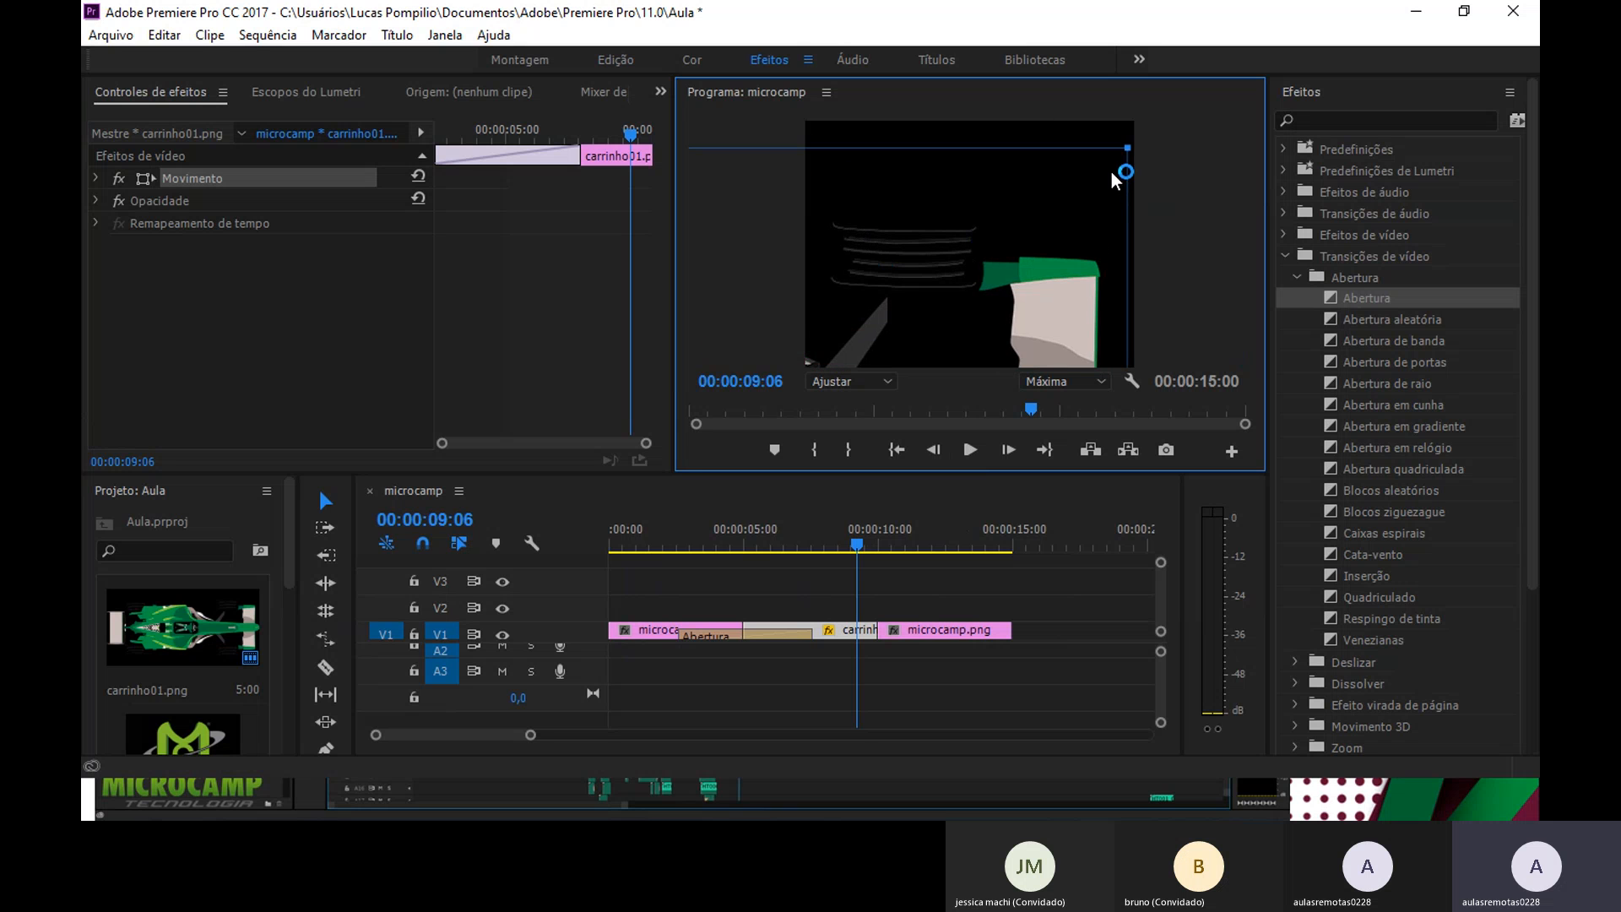
left_click_drag(1127, 151, 1093, 217)
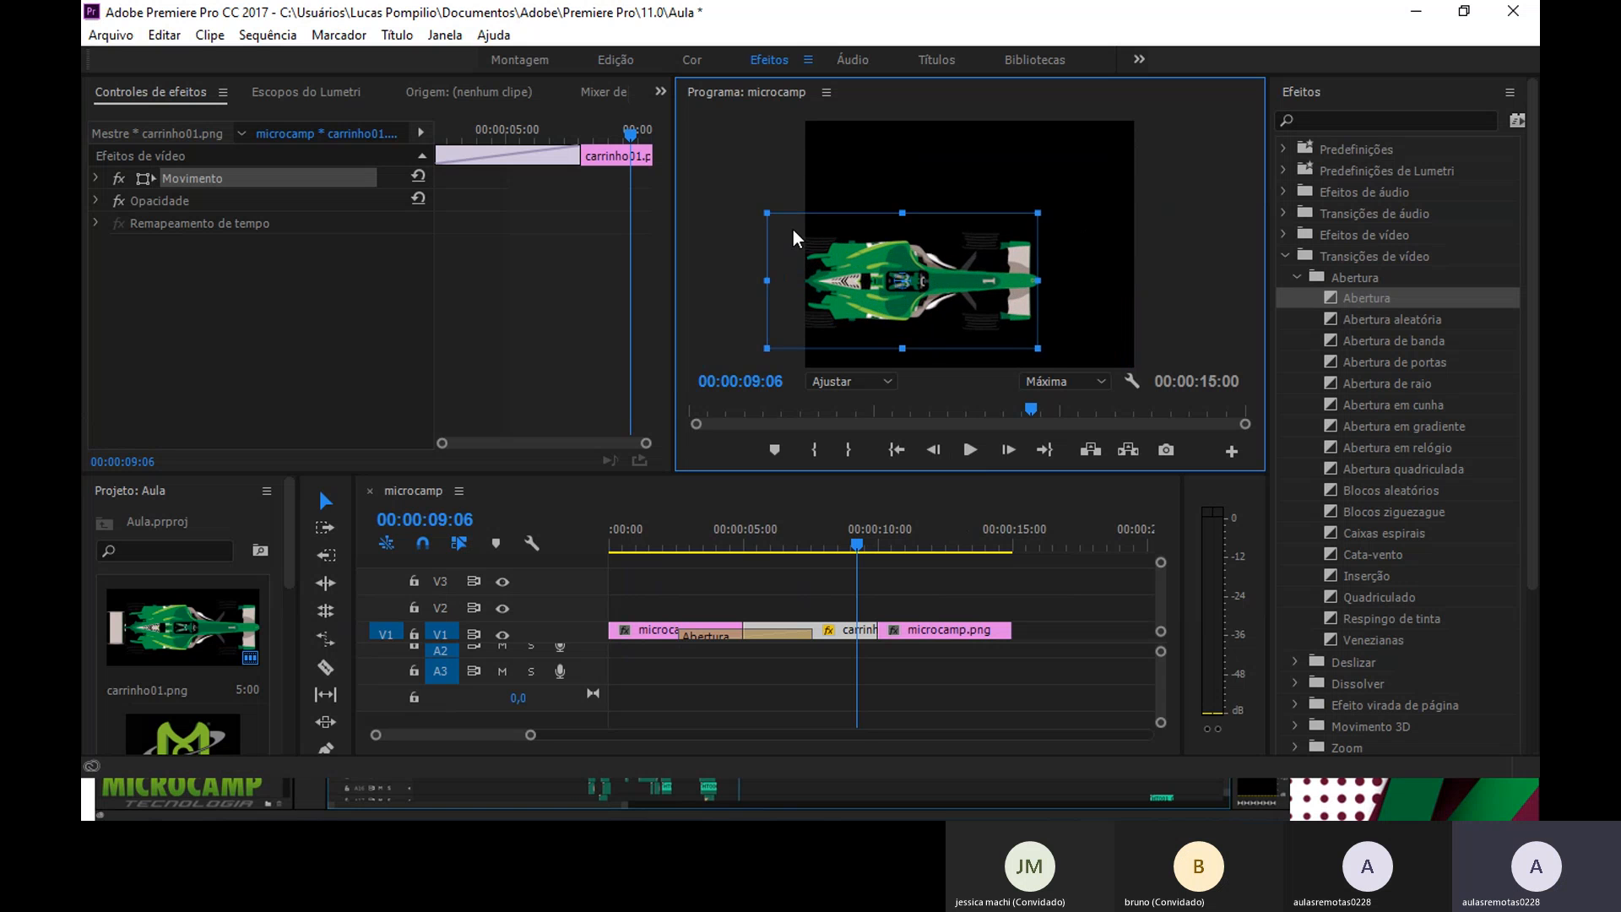
left_click_drag(848, 279, 953, 245)
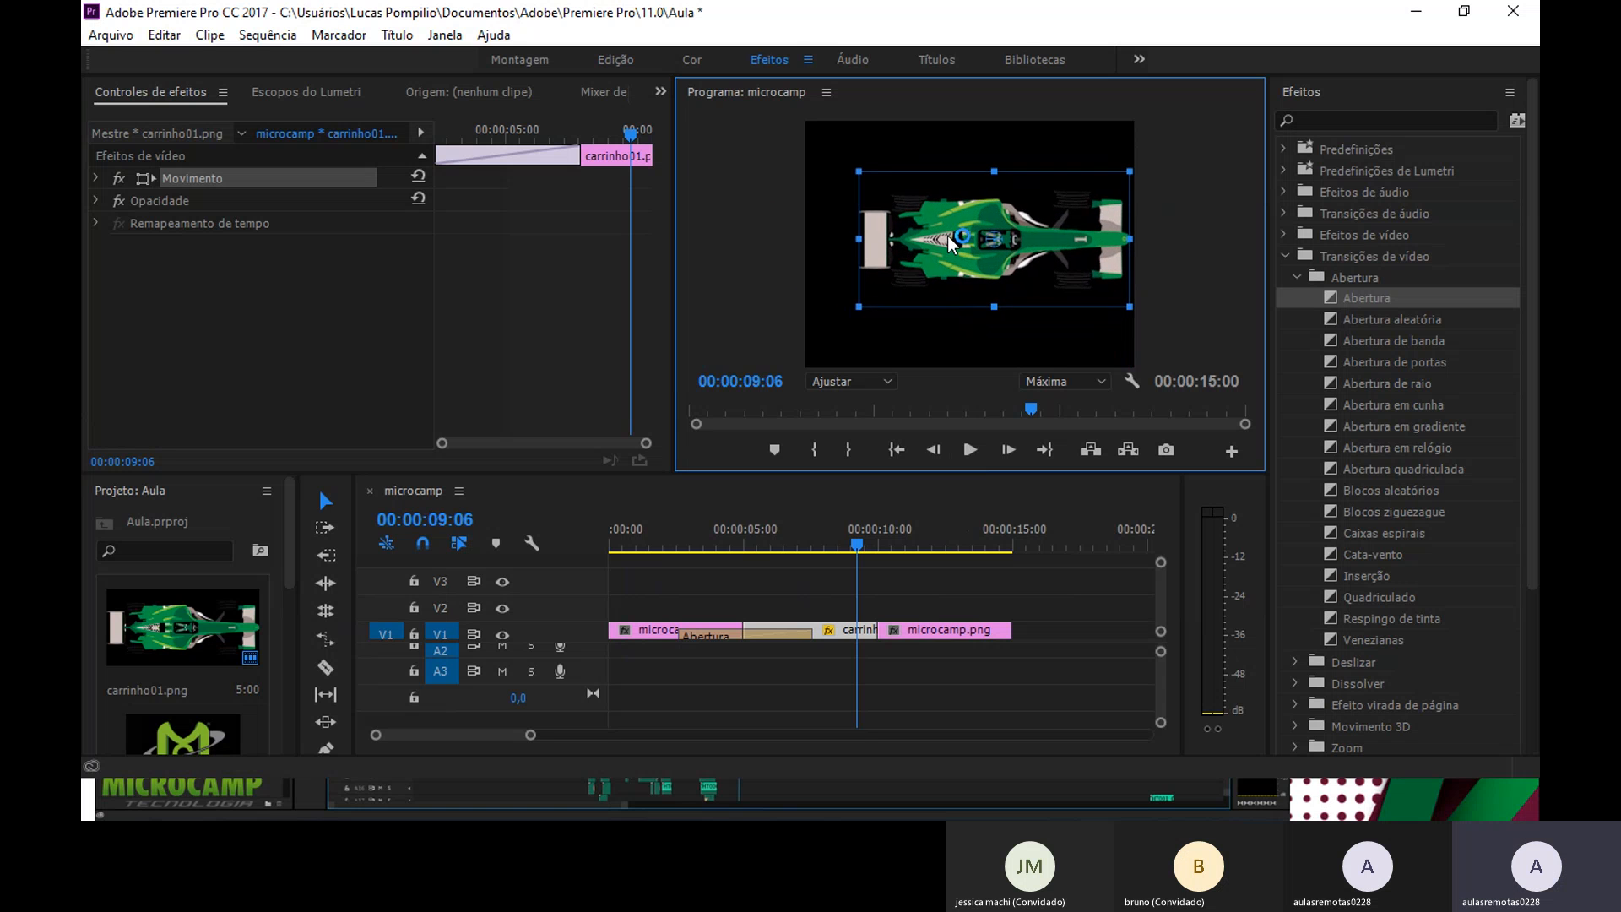
left_click_drag(861, 310, 848, 325)
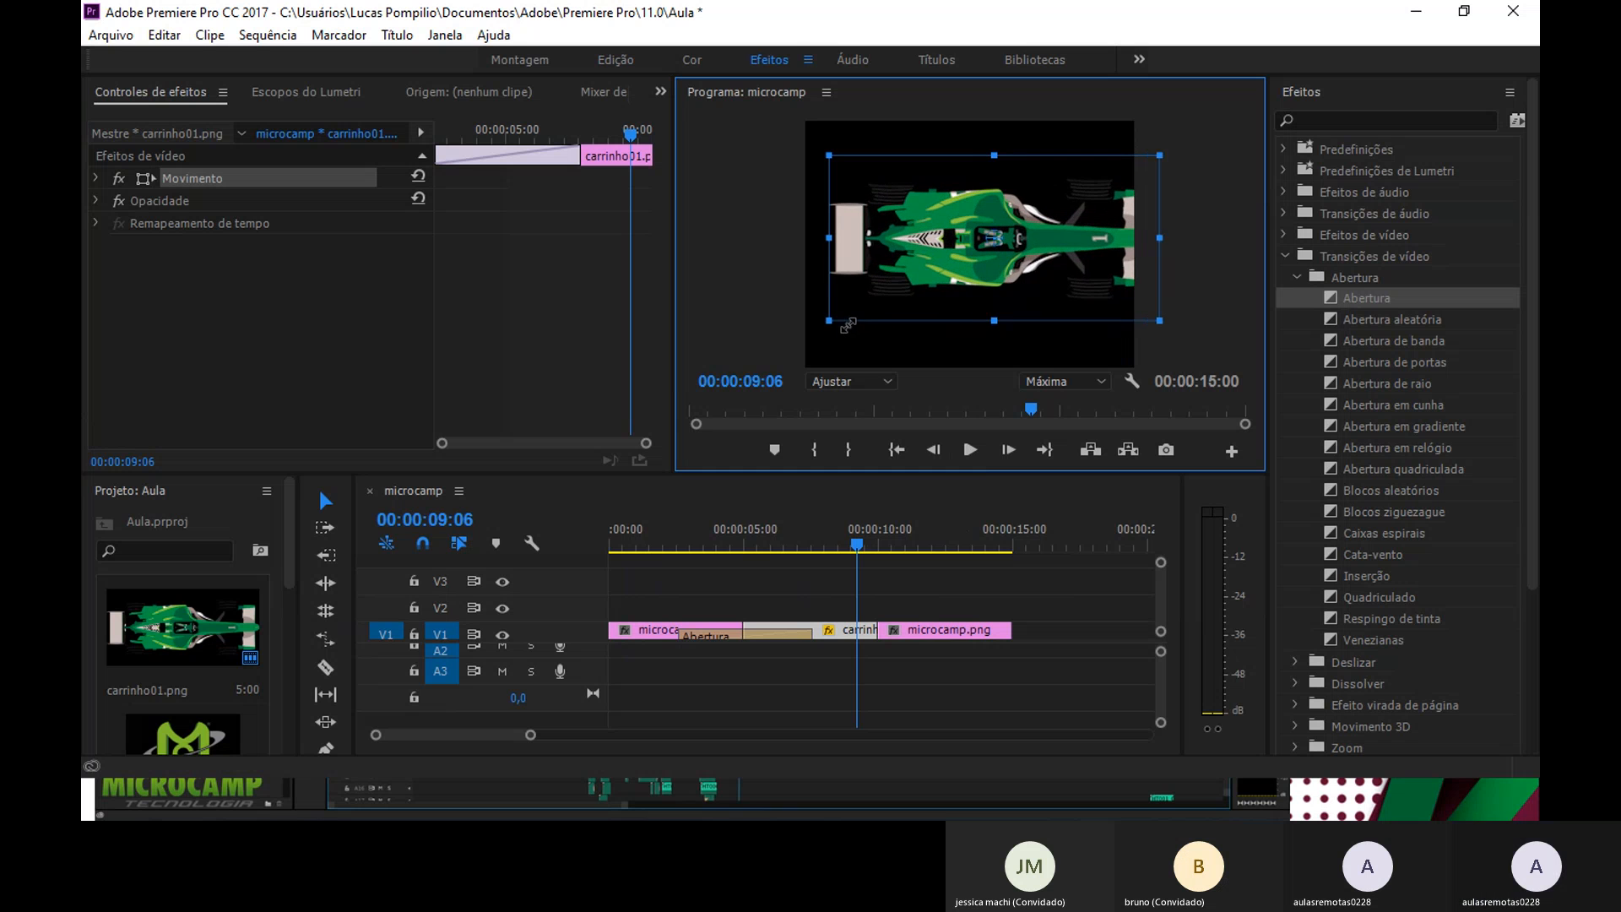
left_click_drag(895, 262, 883, 267)
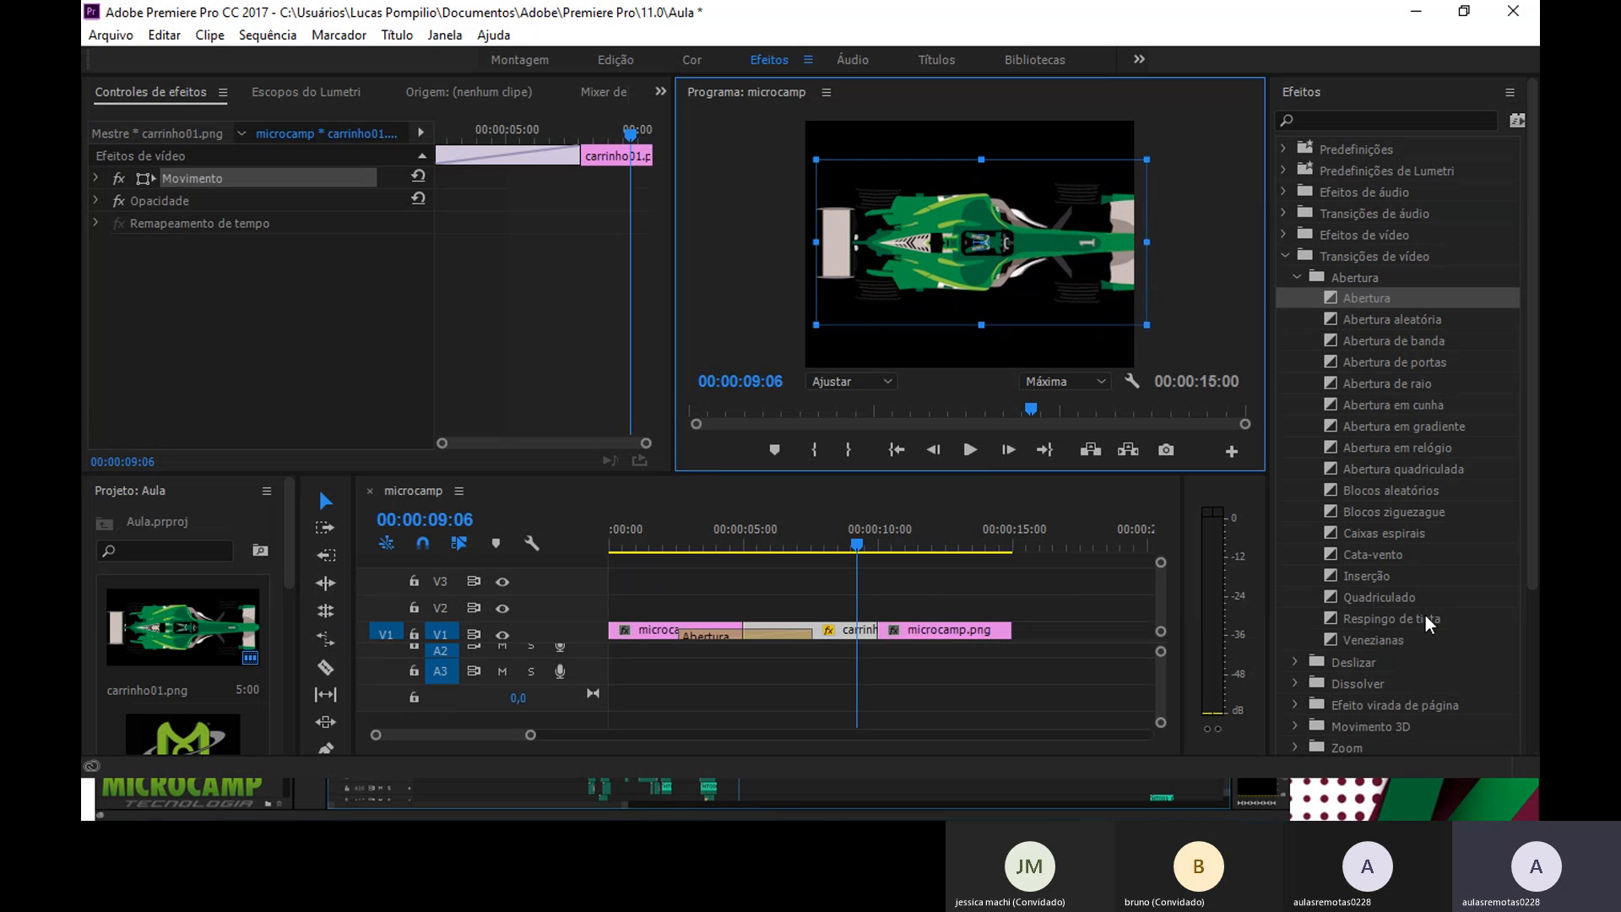
- Apply the Zoom cruzado video transition at the cut between carrinho01.png and the last microcamp.png clip
left_click(1309, 667)
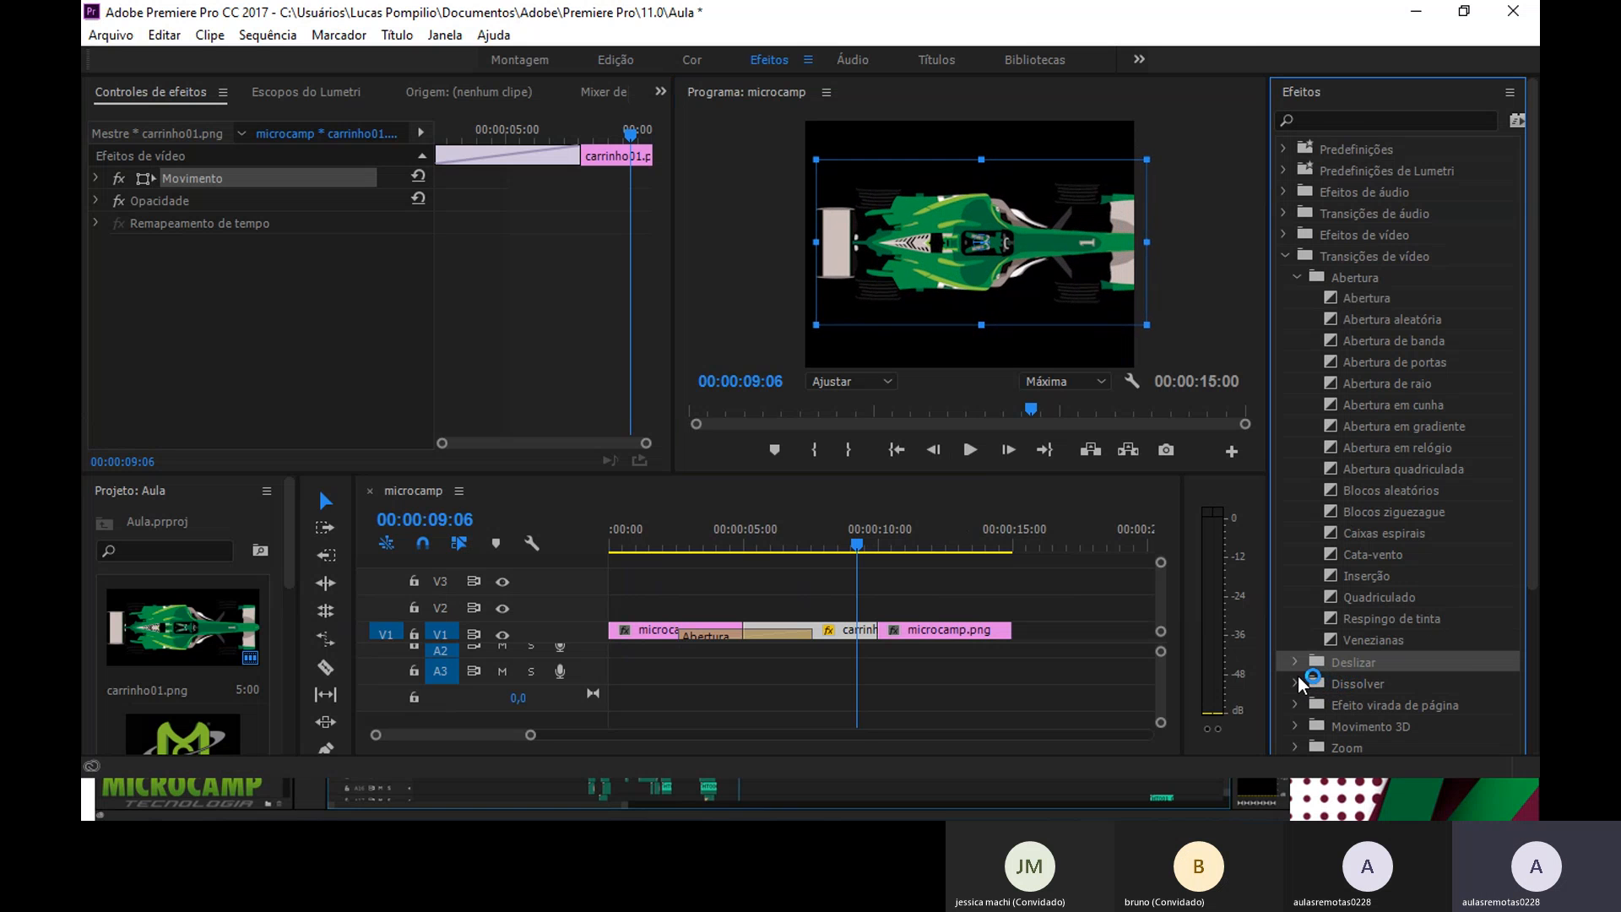
left_click(1301, 667)
scroll(1301, 669, "down", 3)
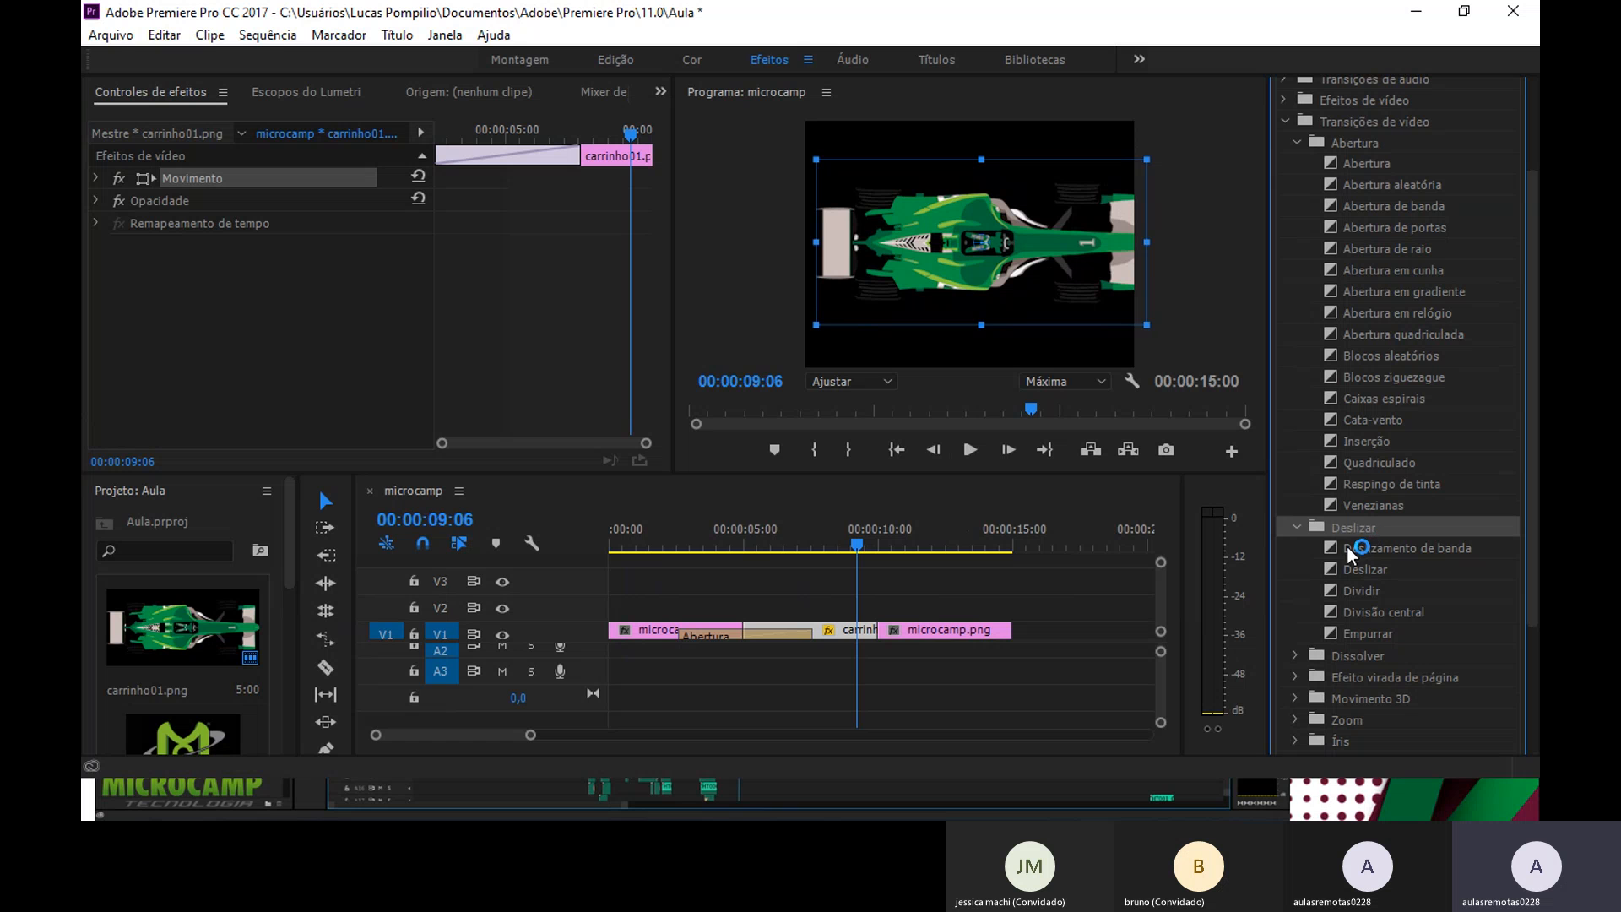
left_click_drag(1369, 591, 1430, 598)
scroll(1421, 619, "down", 4)
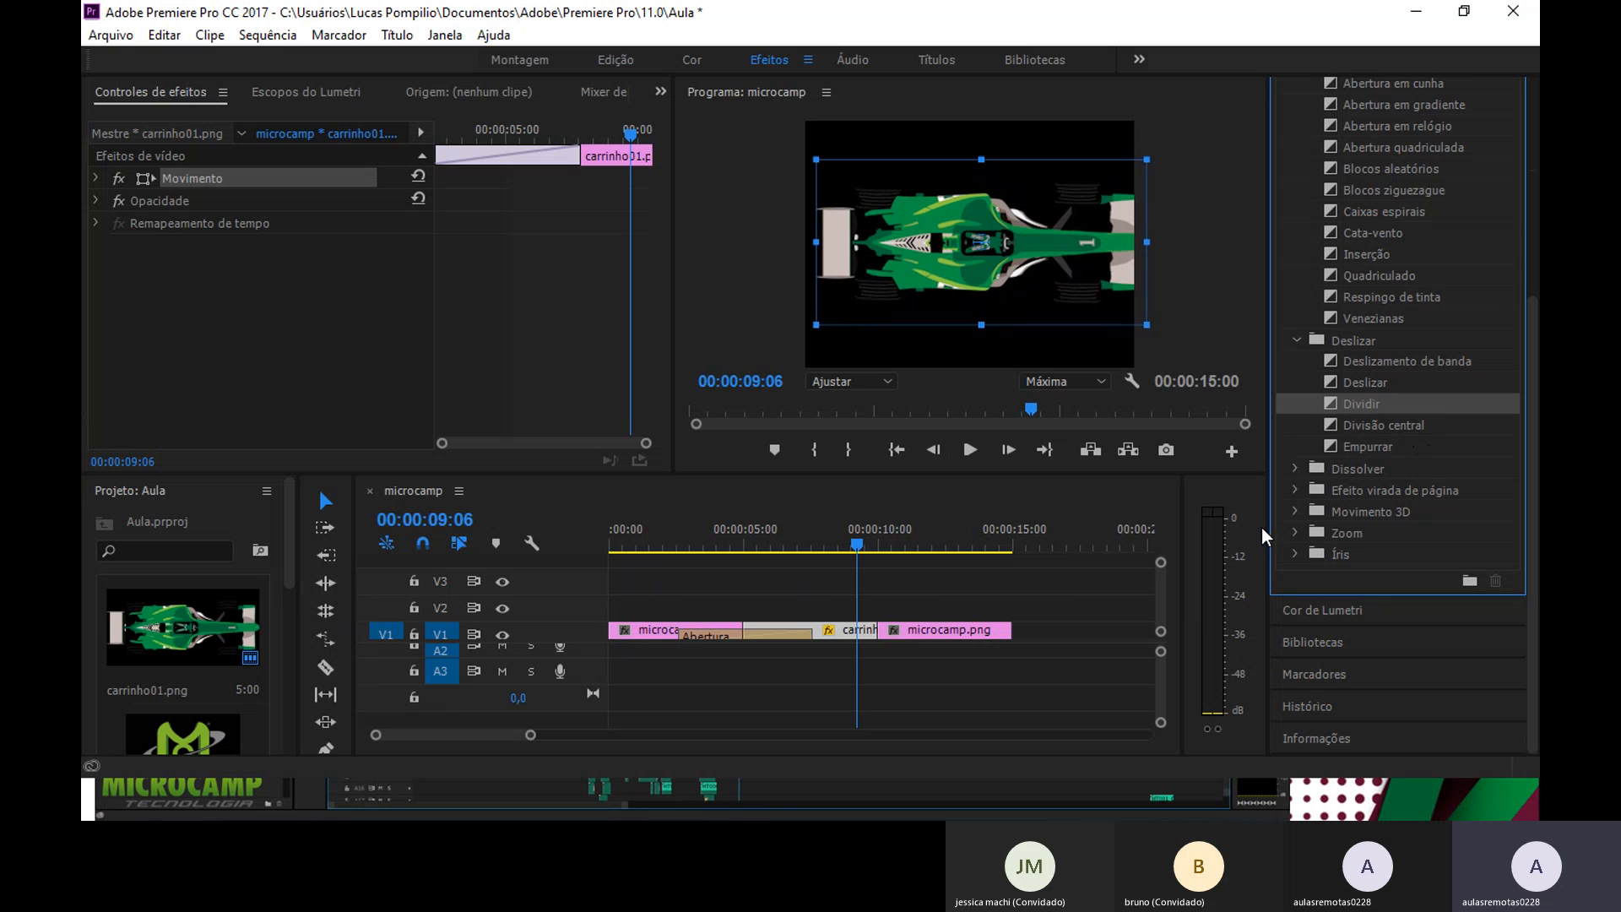
left_click(1298, 534)
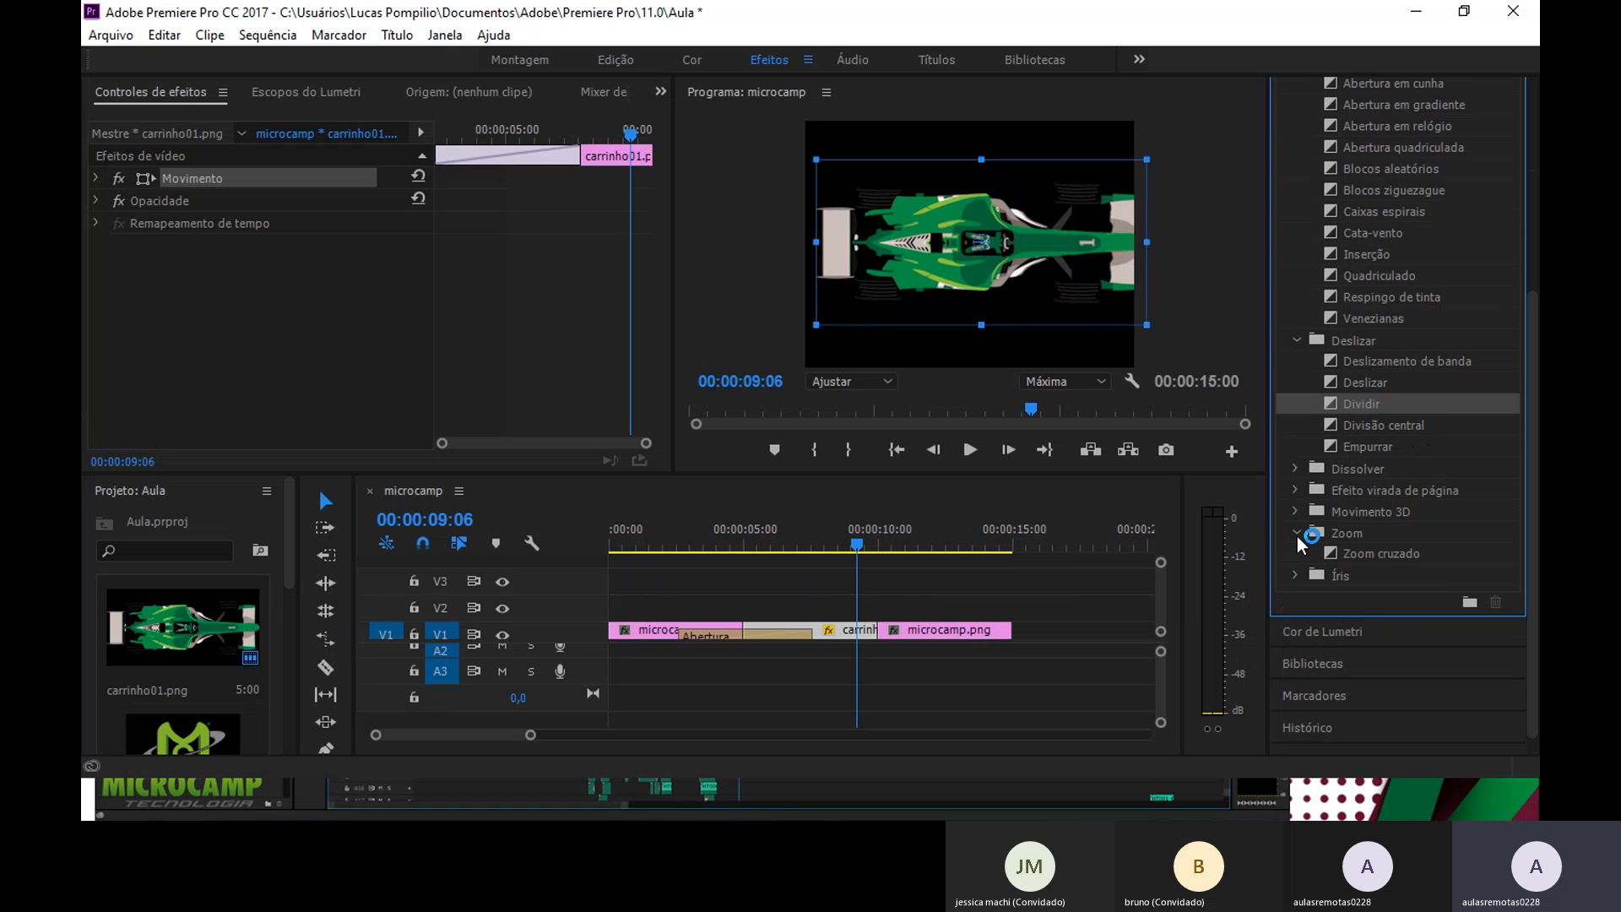
left_click(1364, 557)
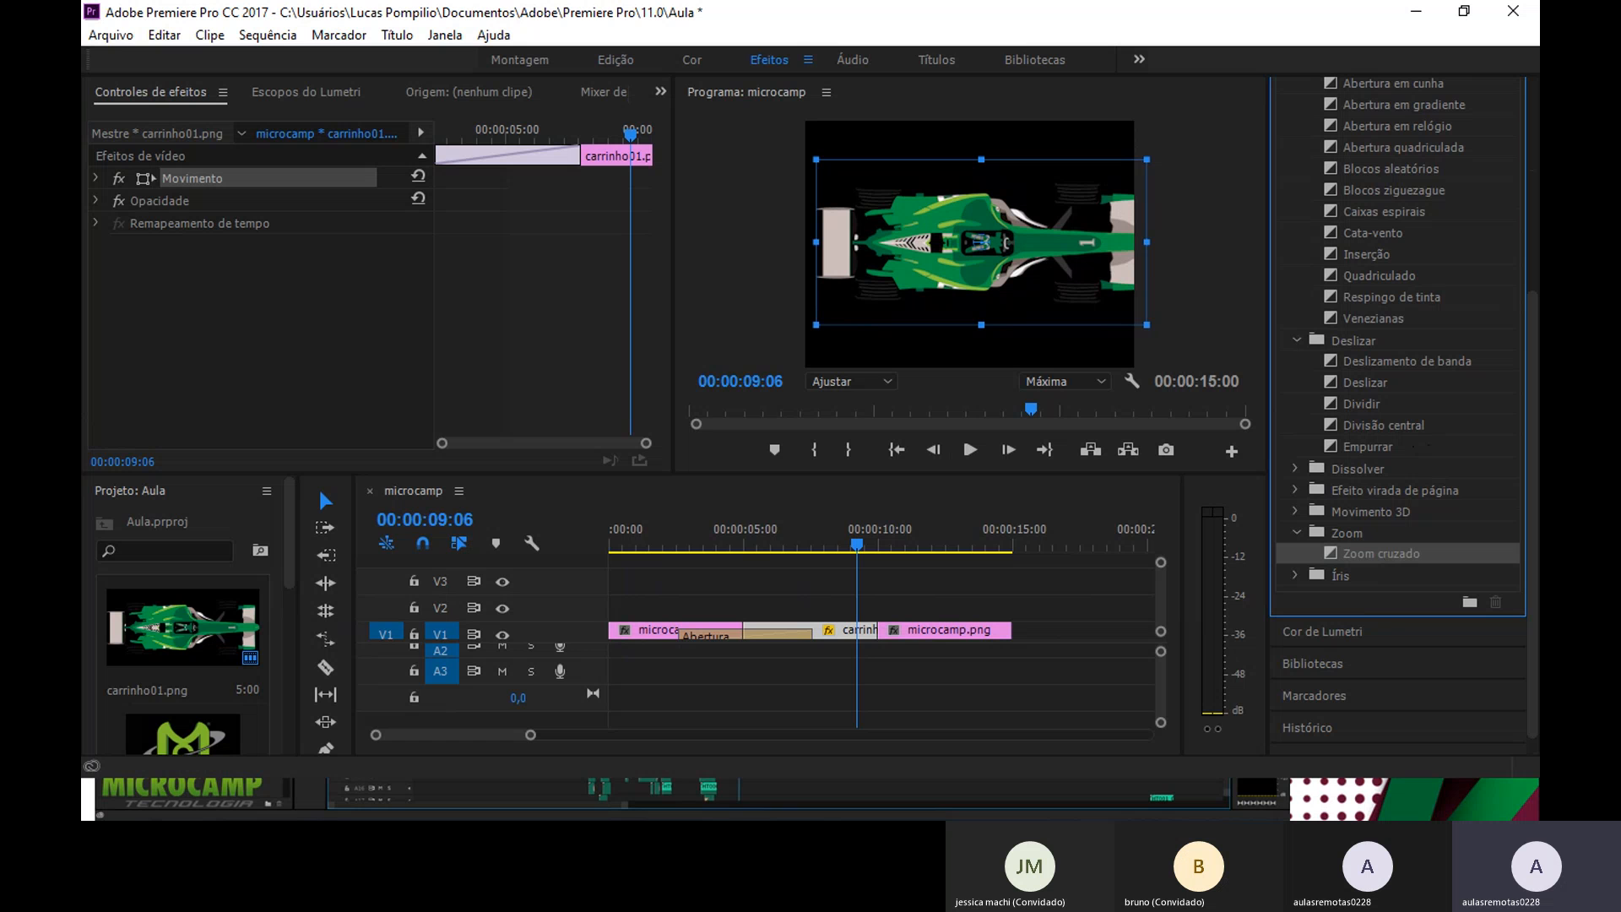
left_click_drag(1369, 561, 883, 650)
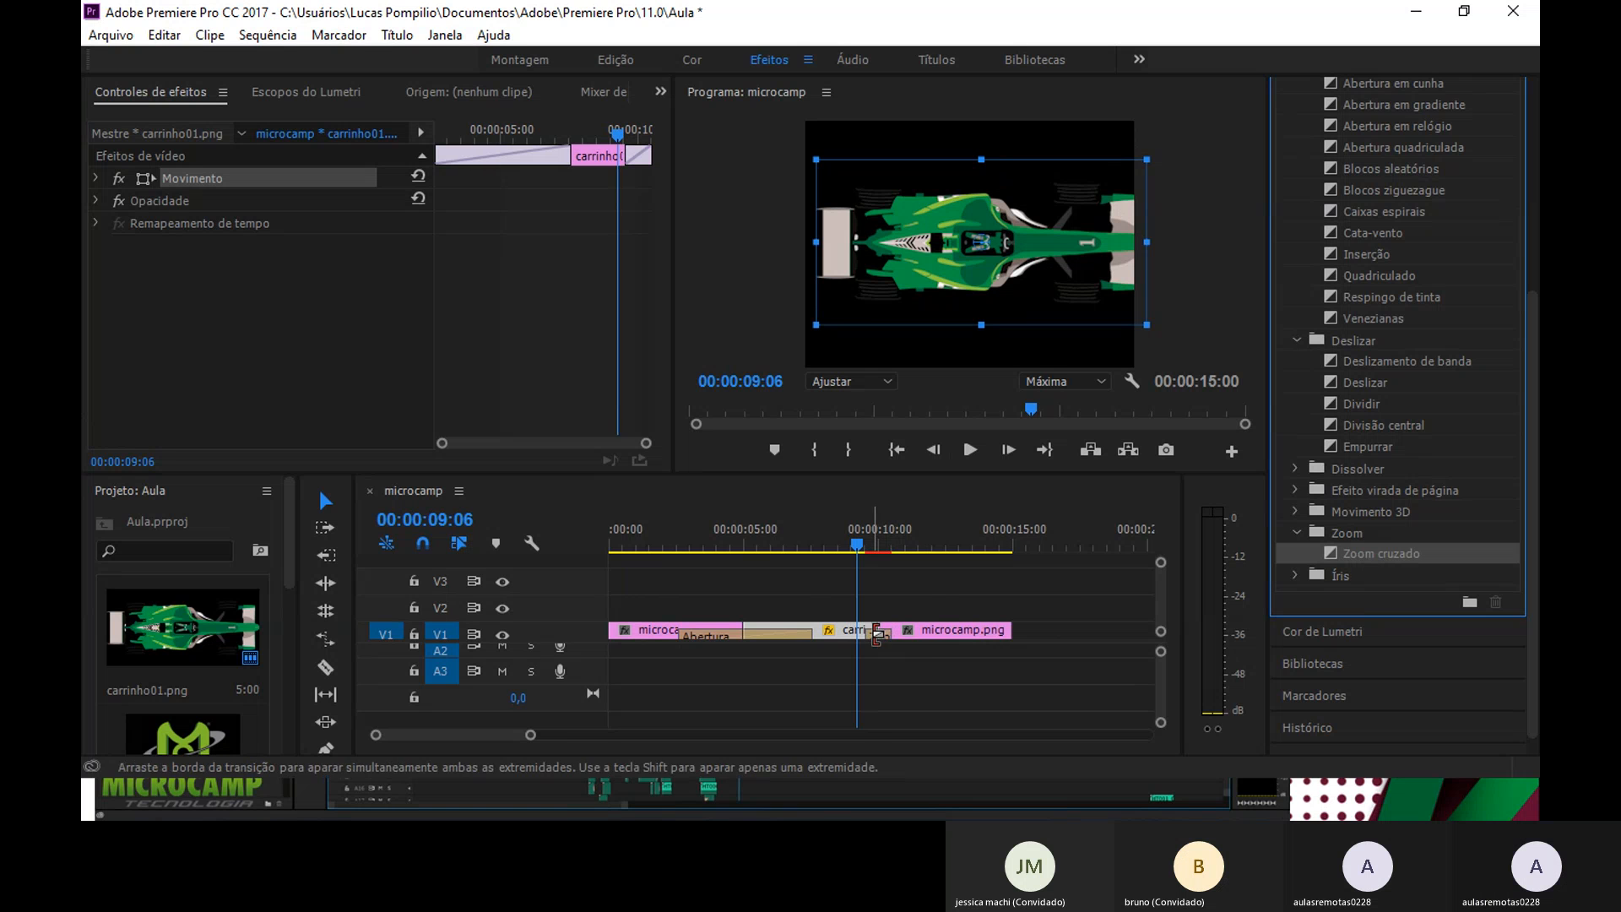
- Set the duration of the Zoom cruzado transition to 3 seconds
double_click(879, 635)
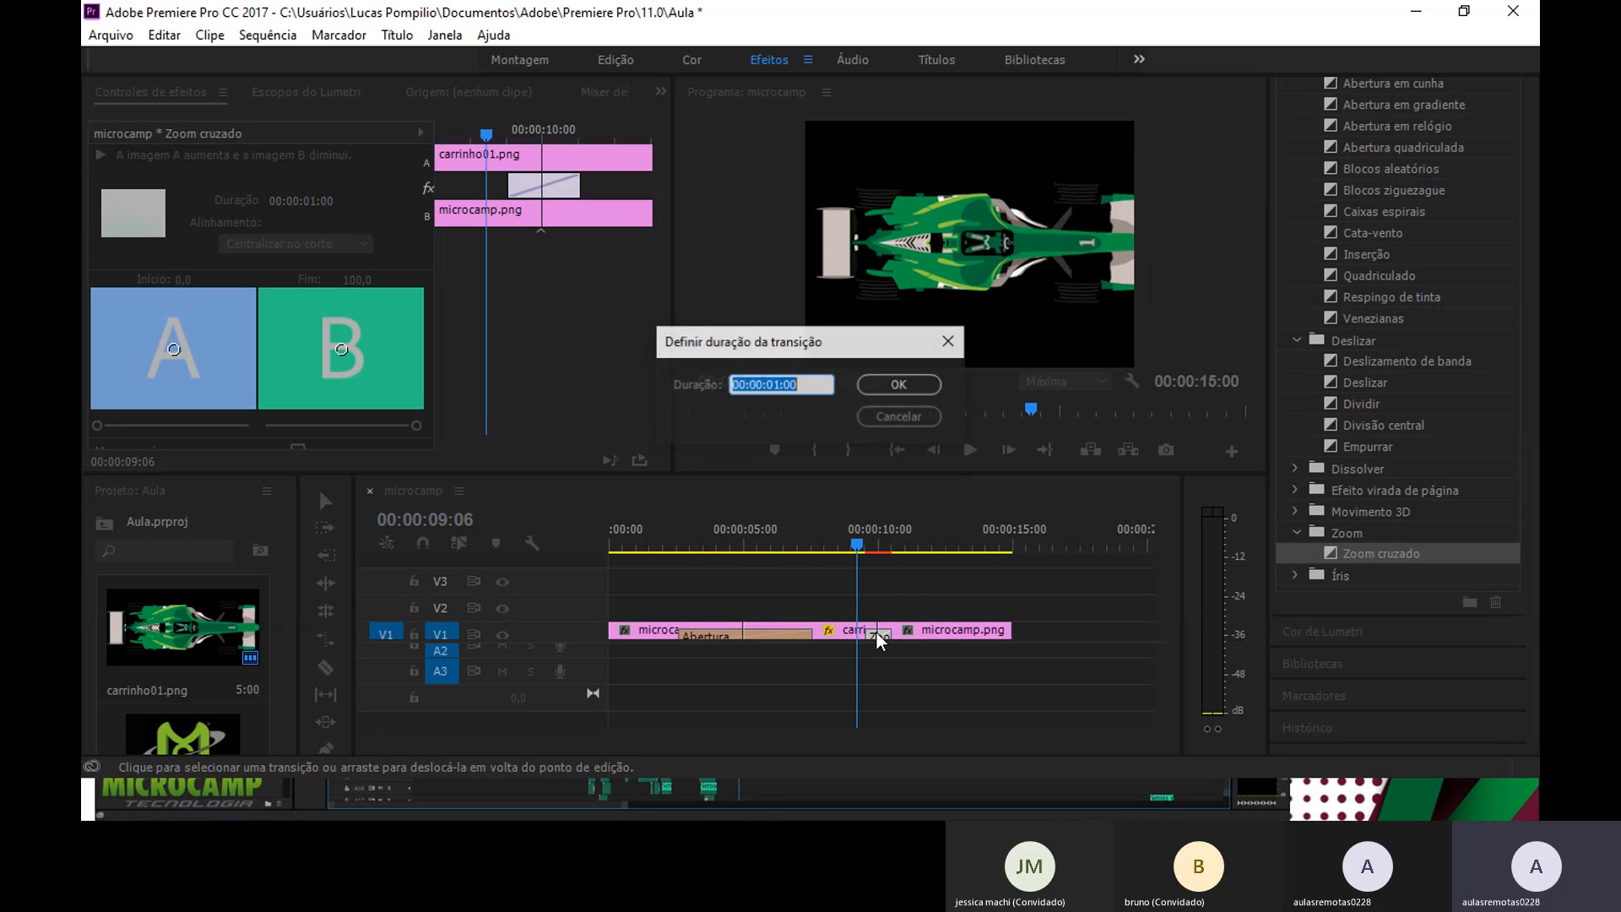
left_click(772, 380)
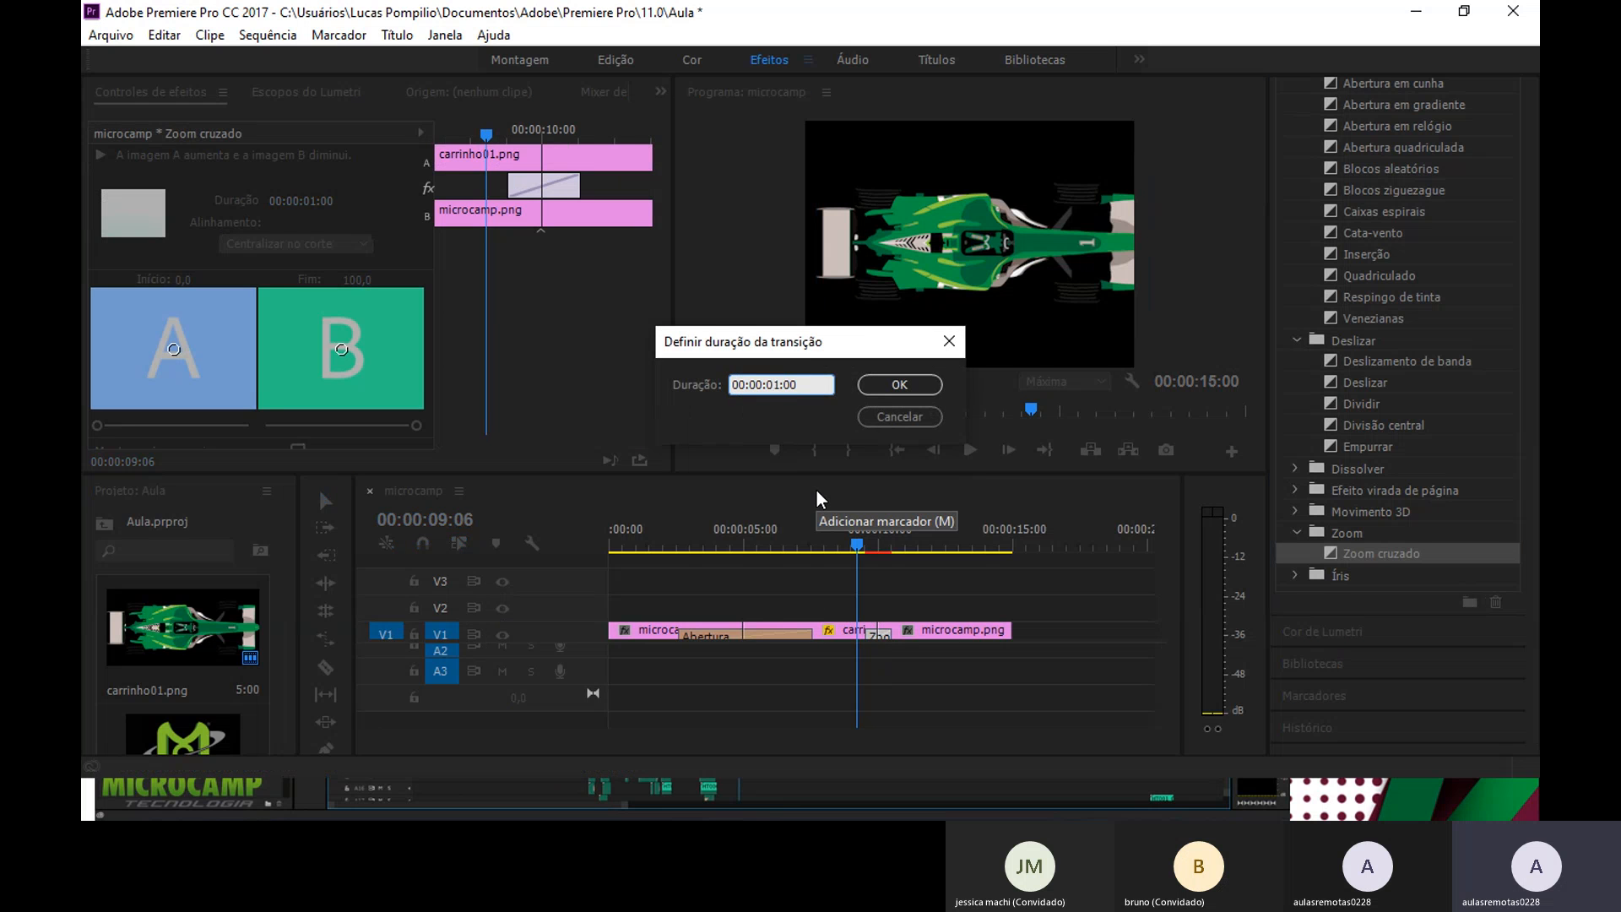
type("3")
key("Return")
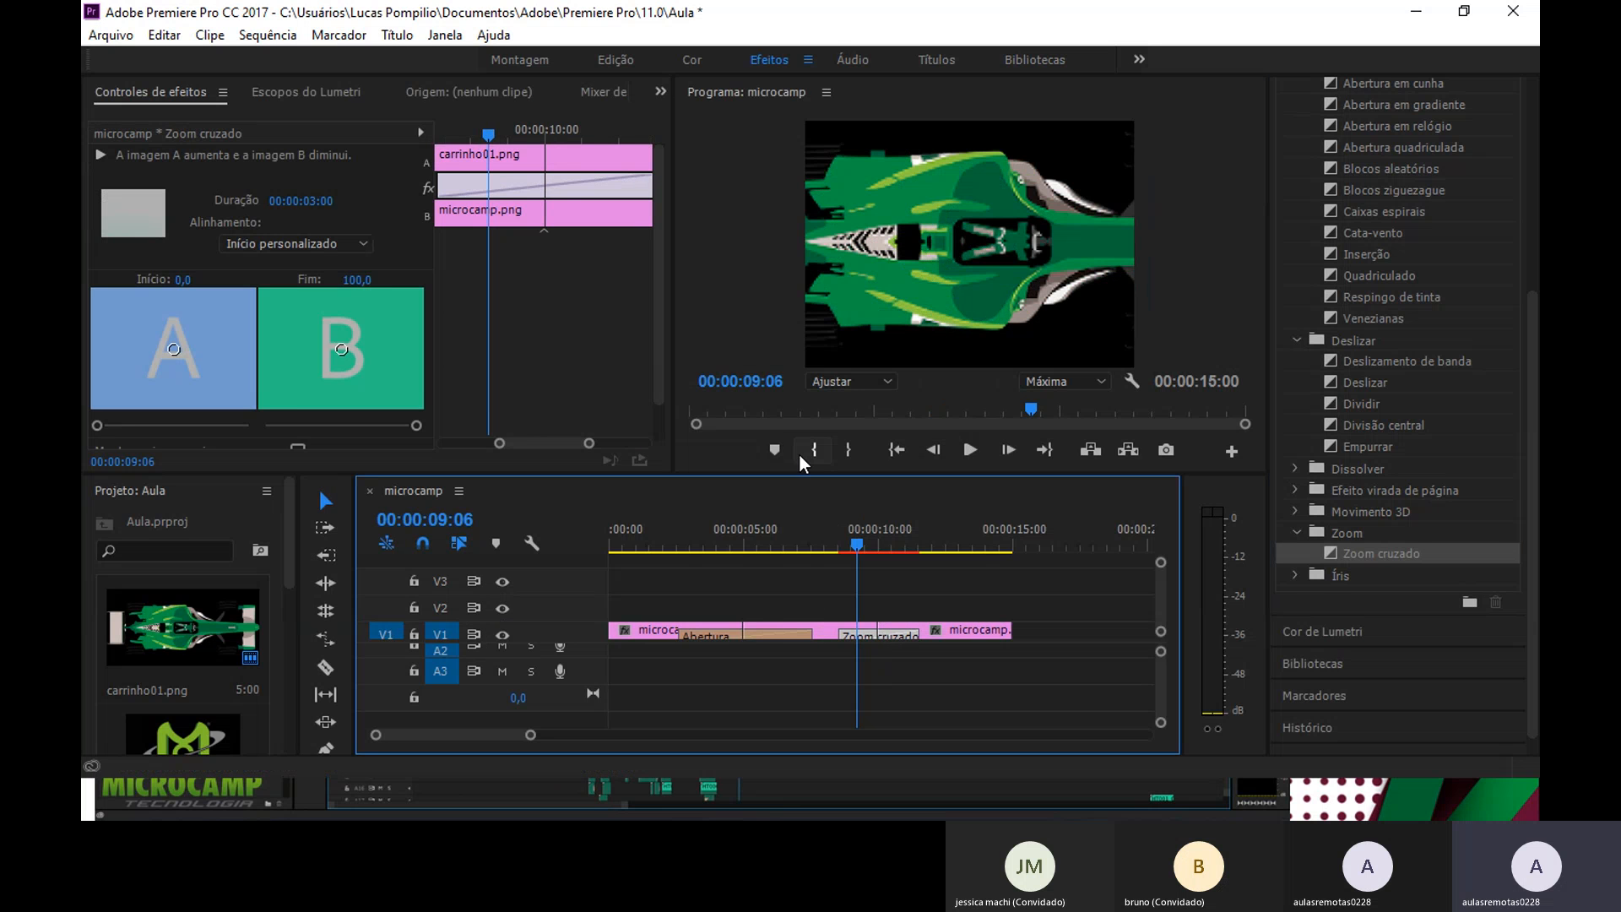
- Play back the Zoom cruzado transition, and play the sequence from its start to check both transitions
left_click(961, 460)
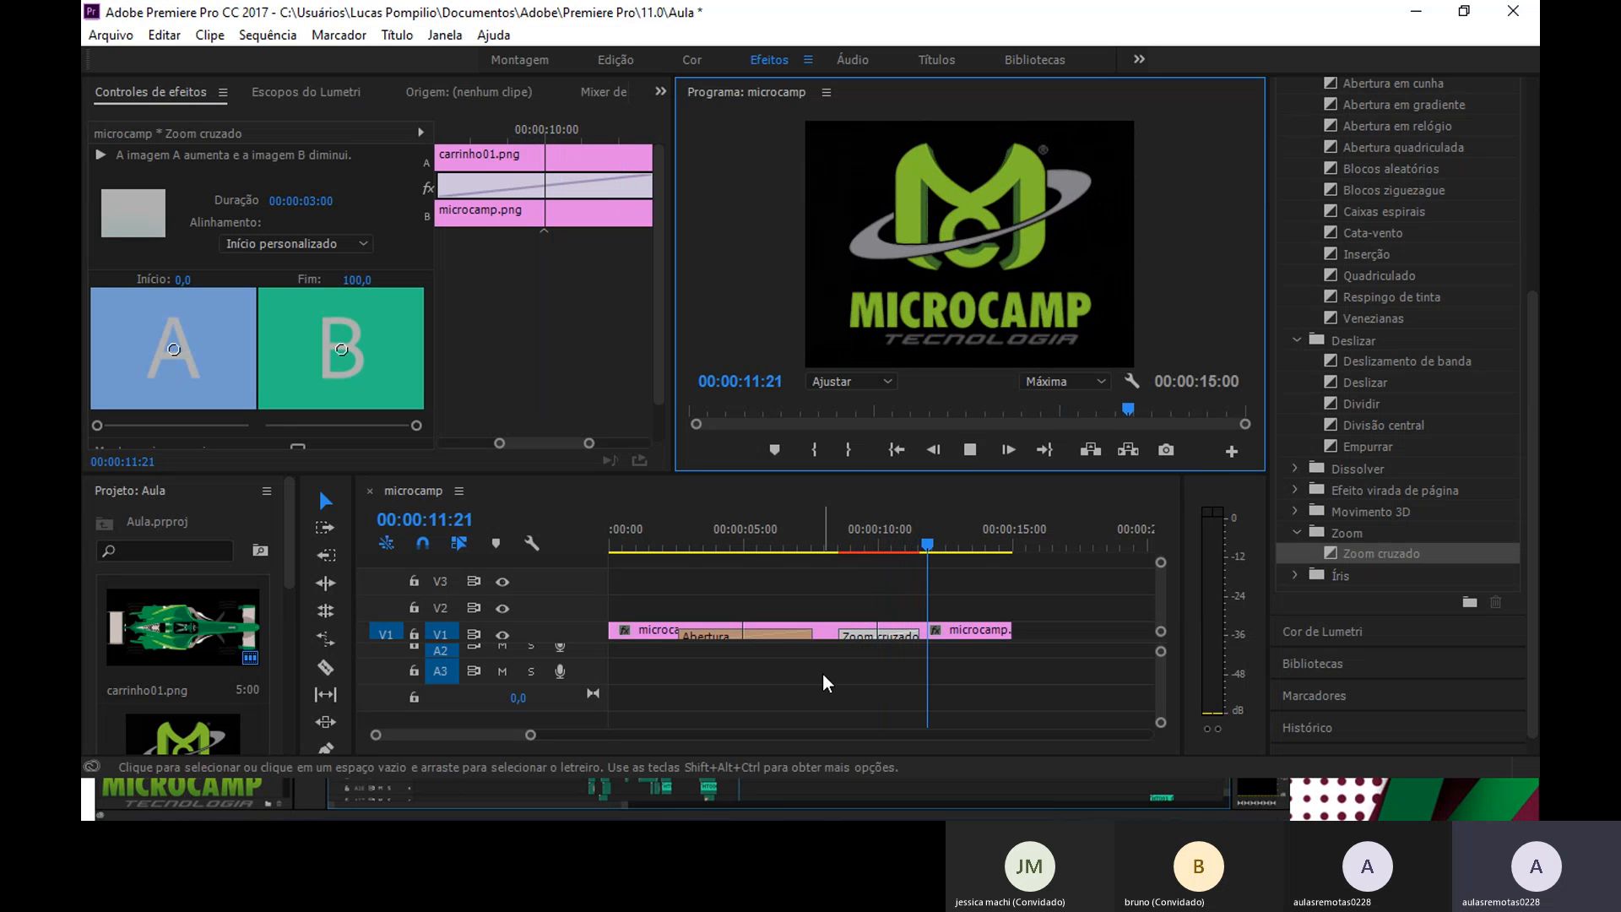
left_click(944, 557)
key("Home")
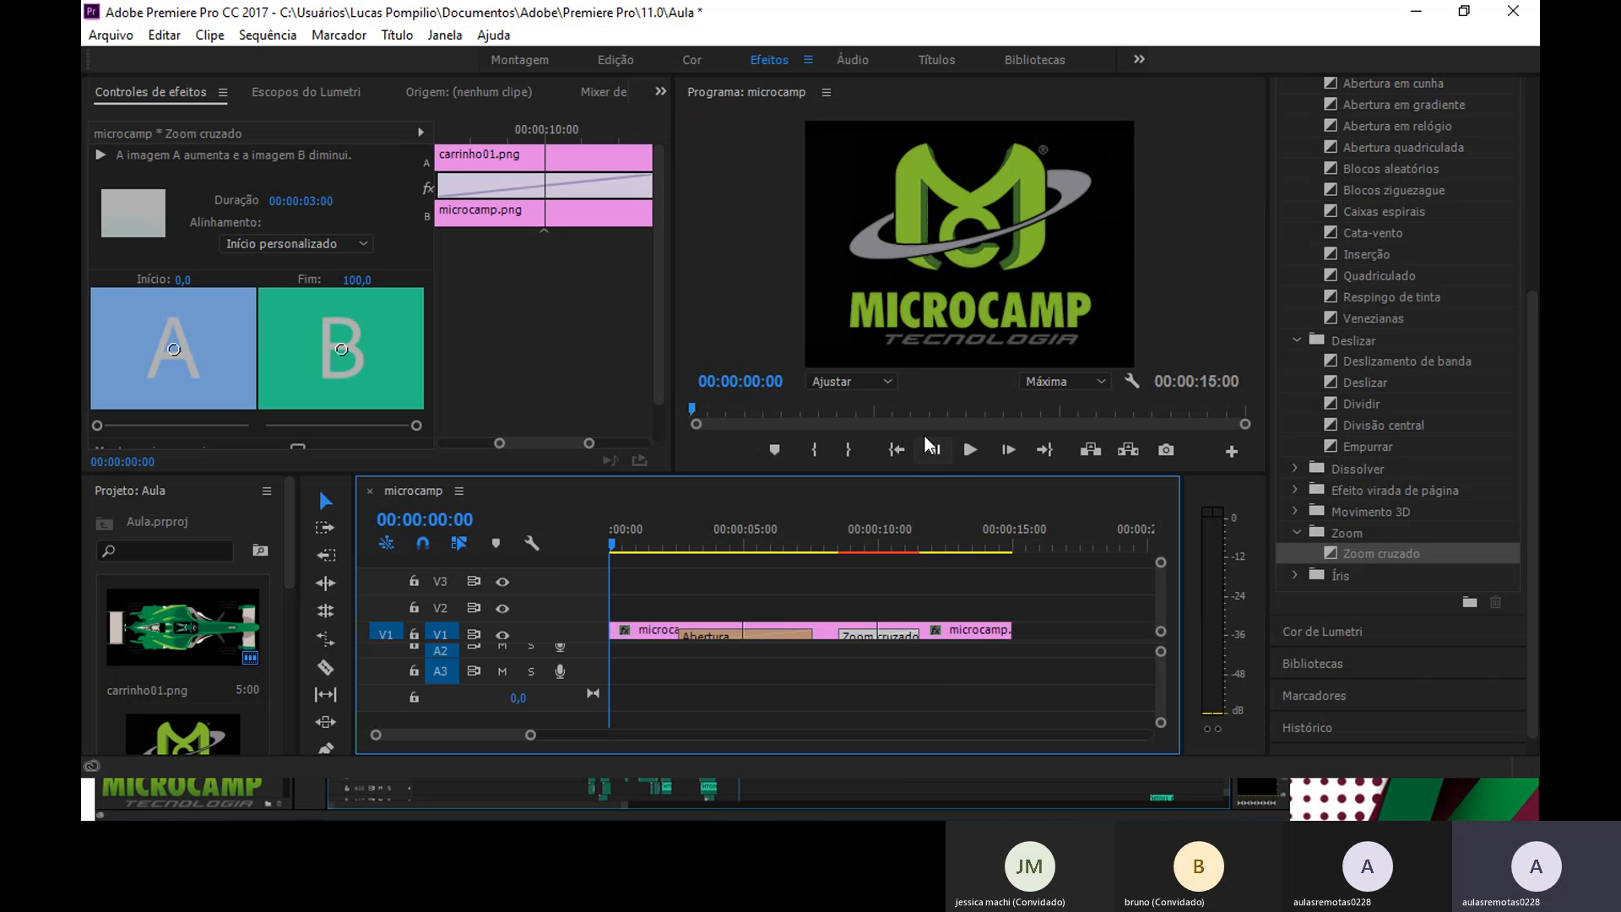
left_click(970, 450)
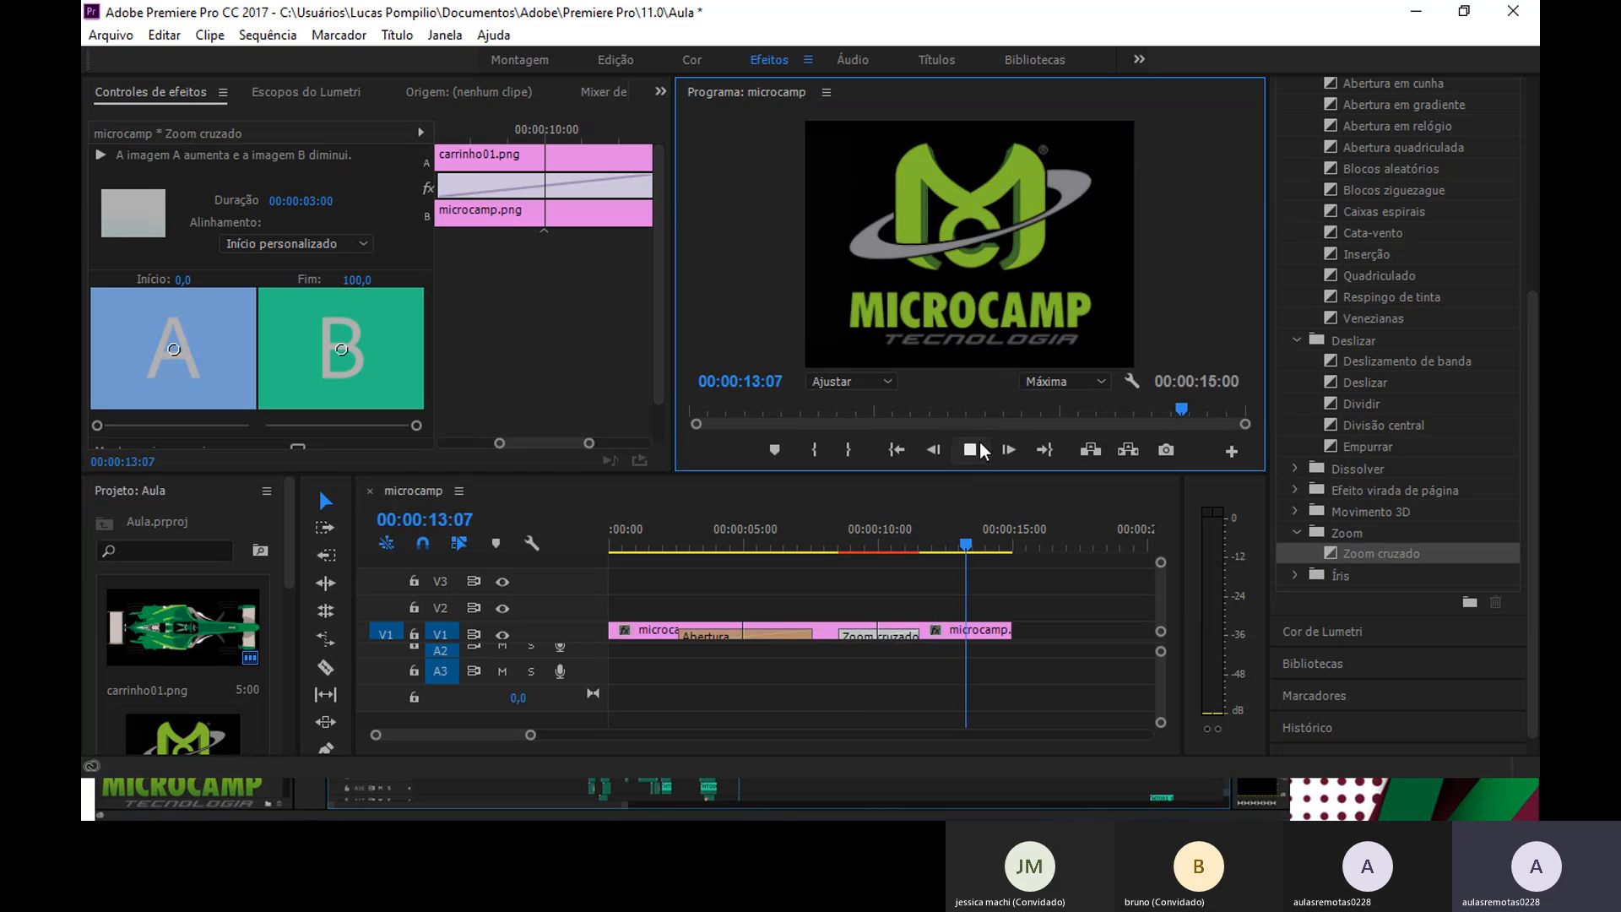
left_click(971, 450)
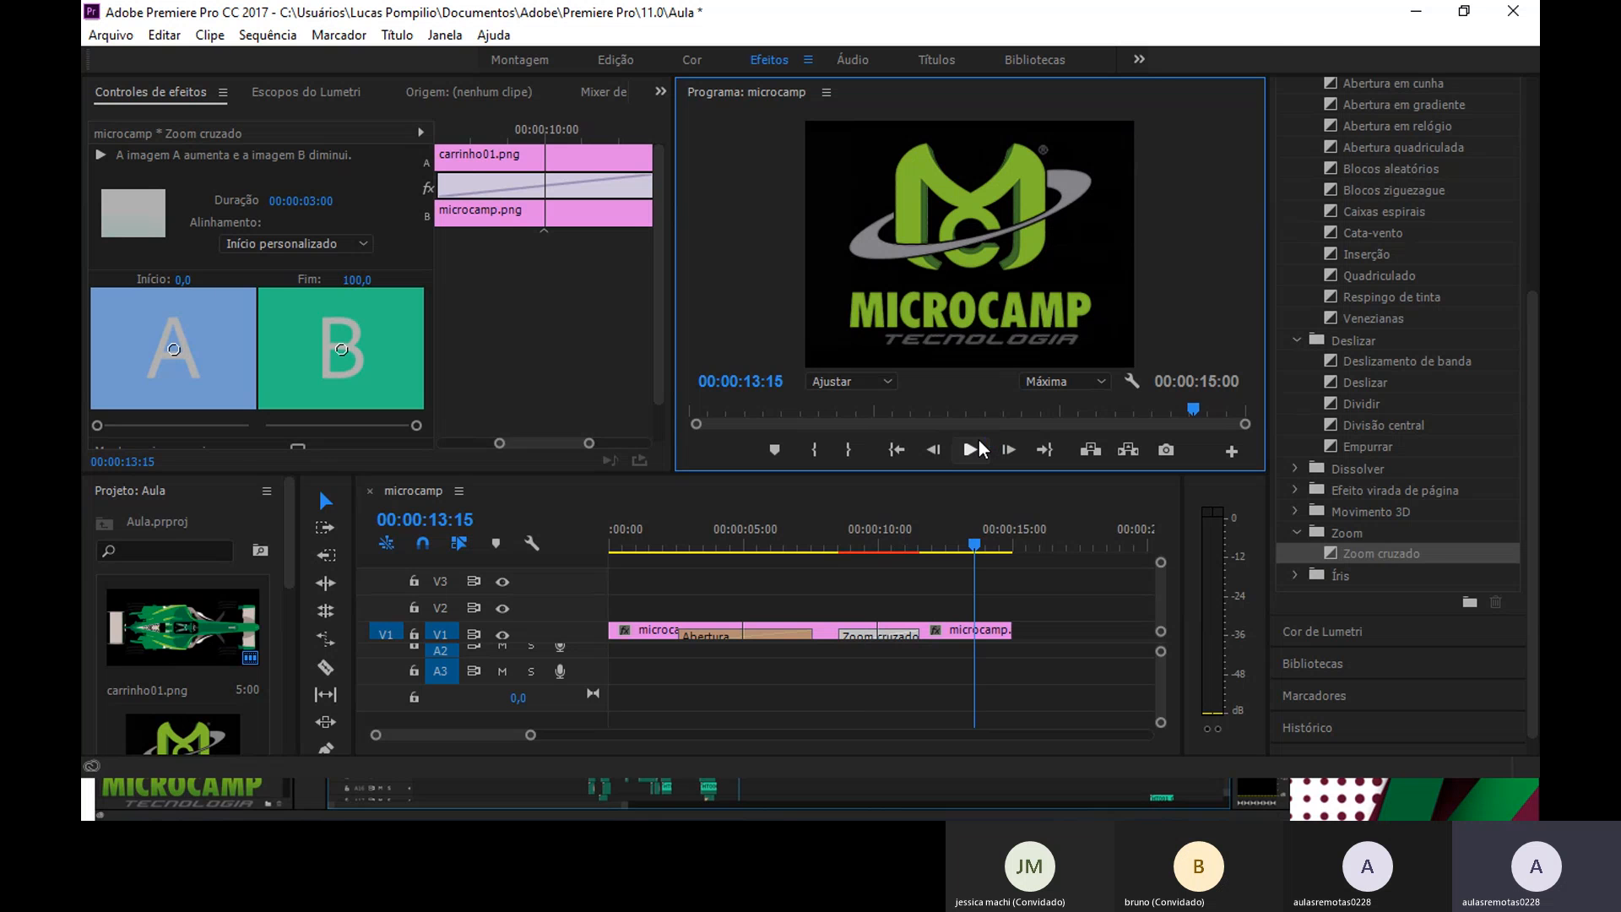
- Open the sequence's export settings and review the format, preset and output file location options without changing them
key("ctrl+m")
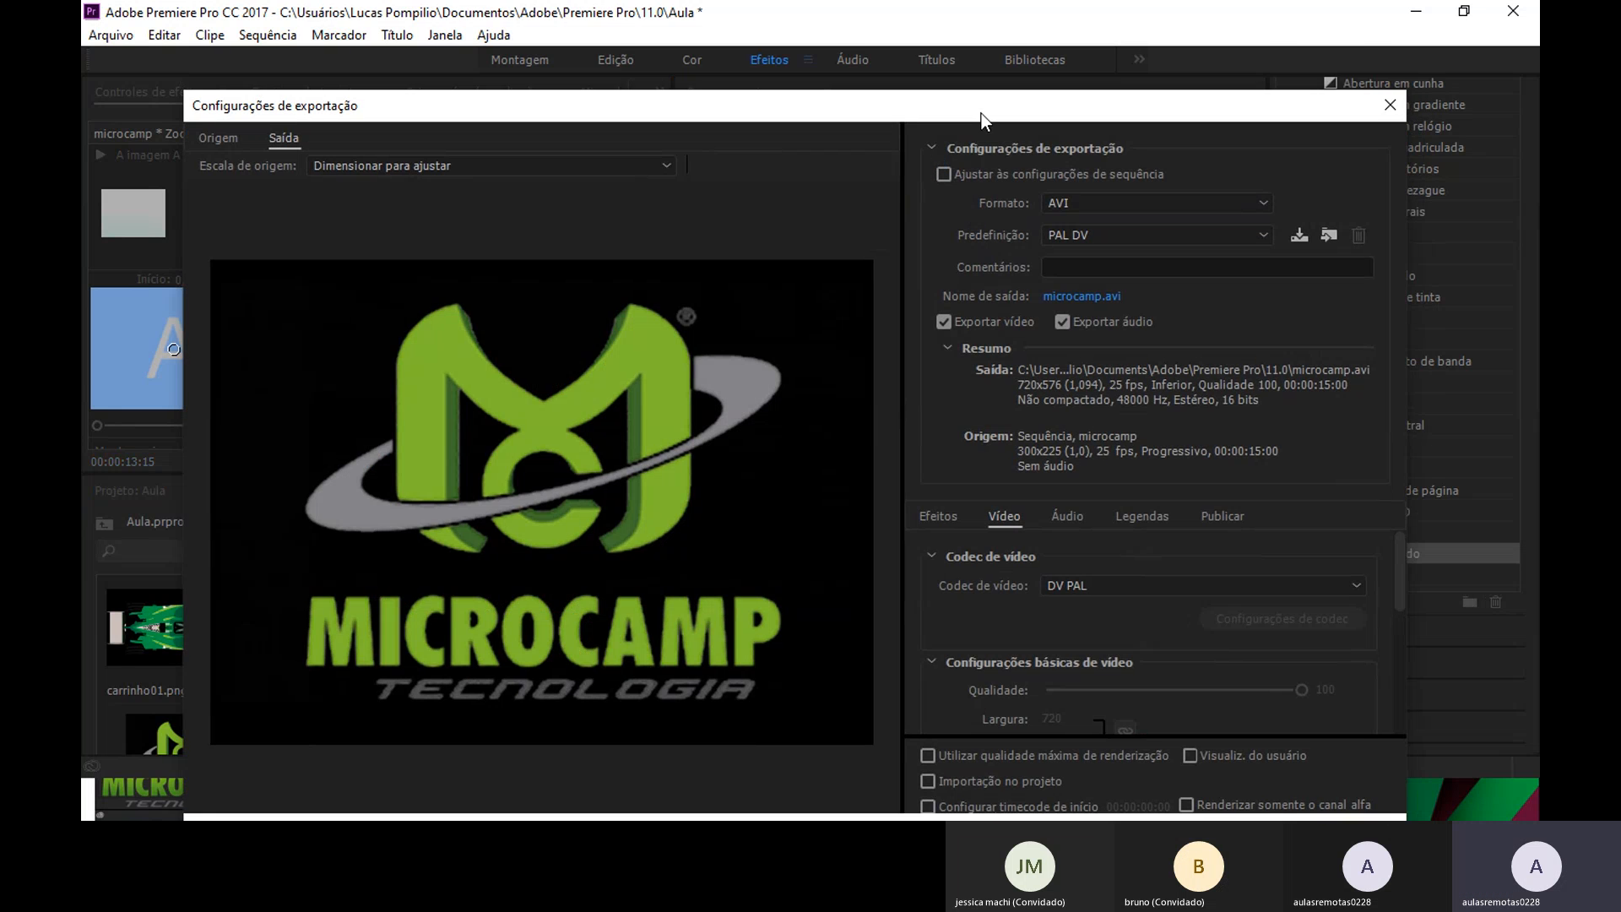
left_click_drag(981, 114, 914, 17)
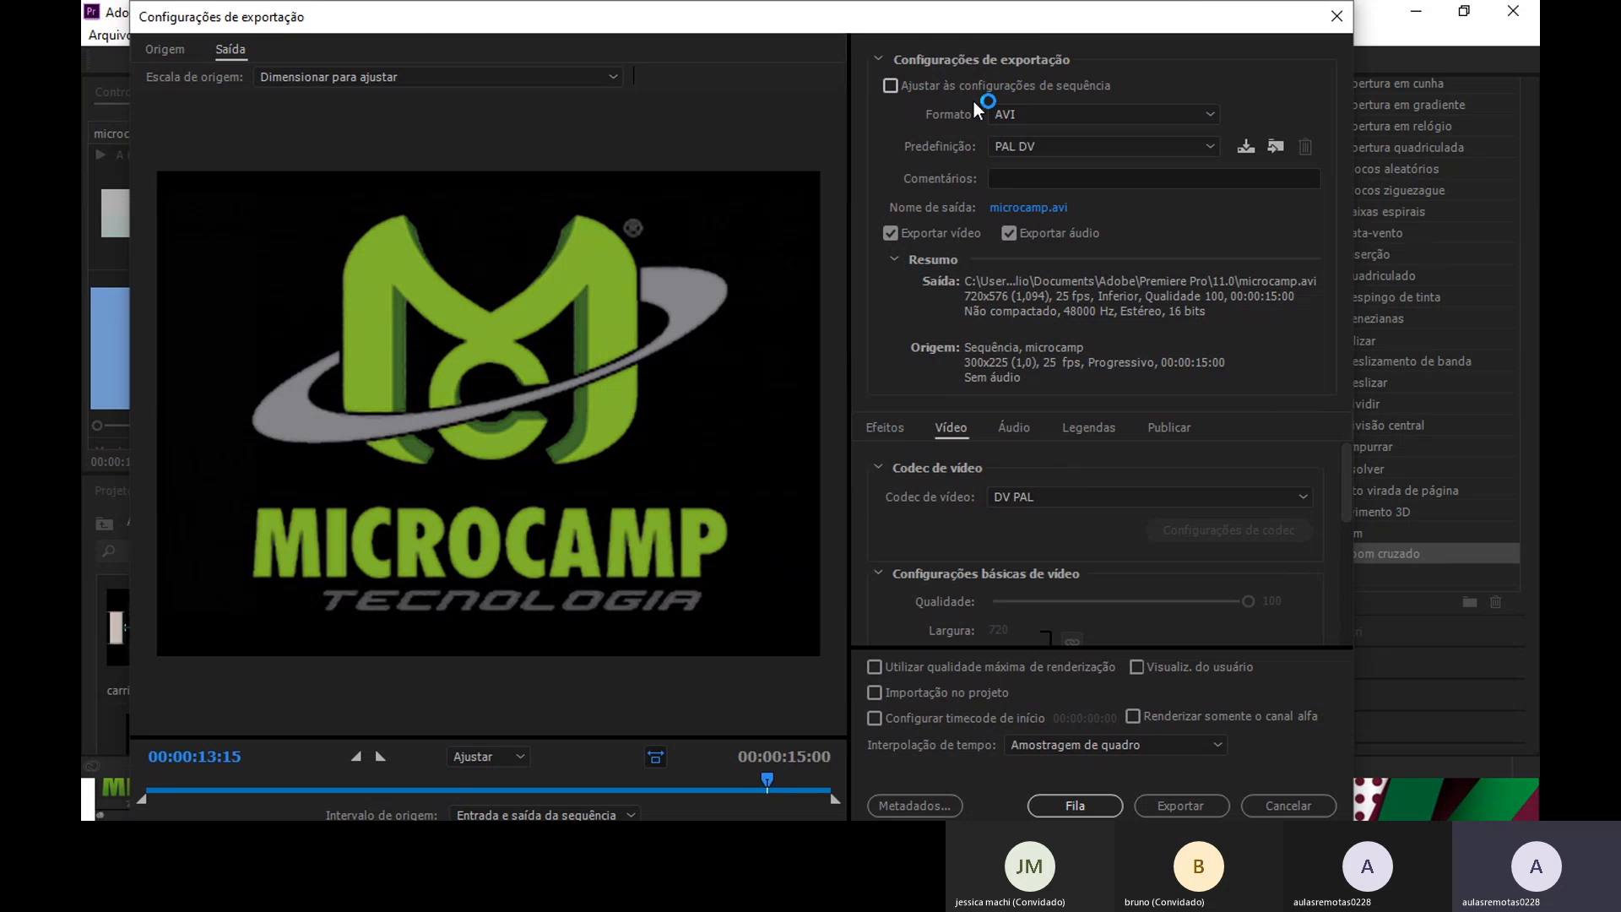
left_click(1032, 118)
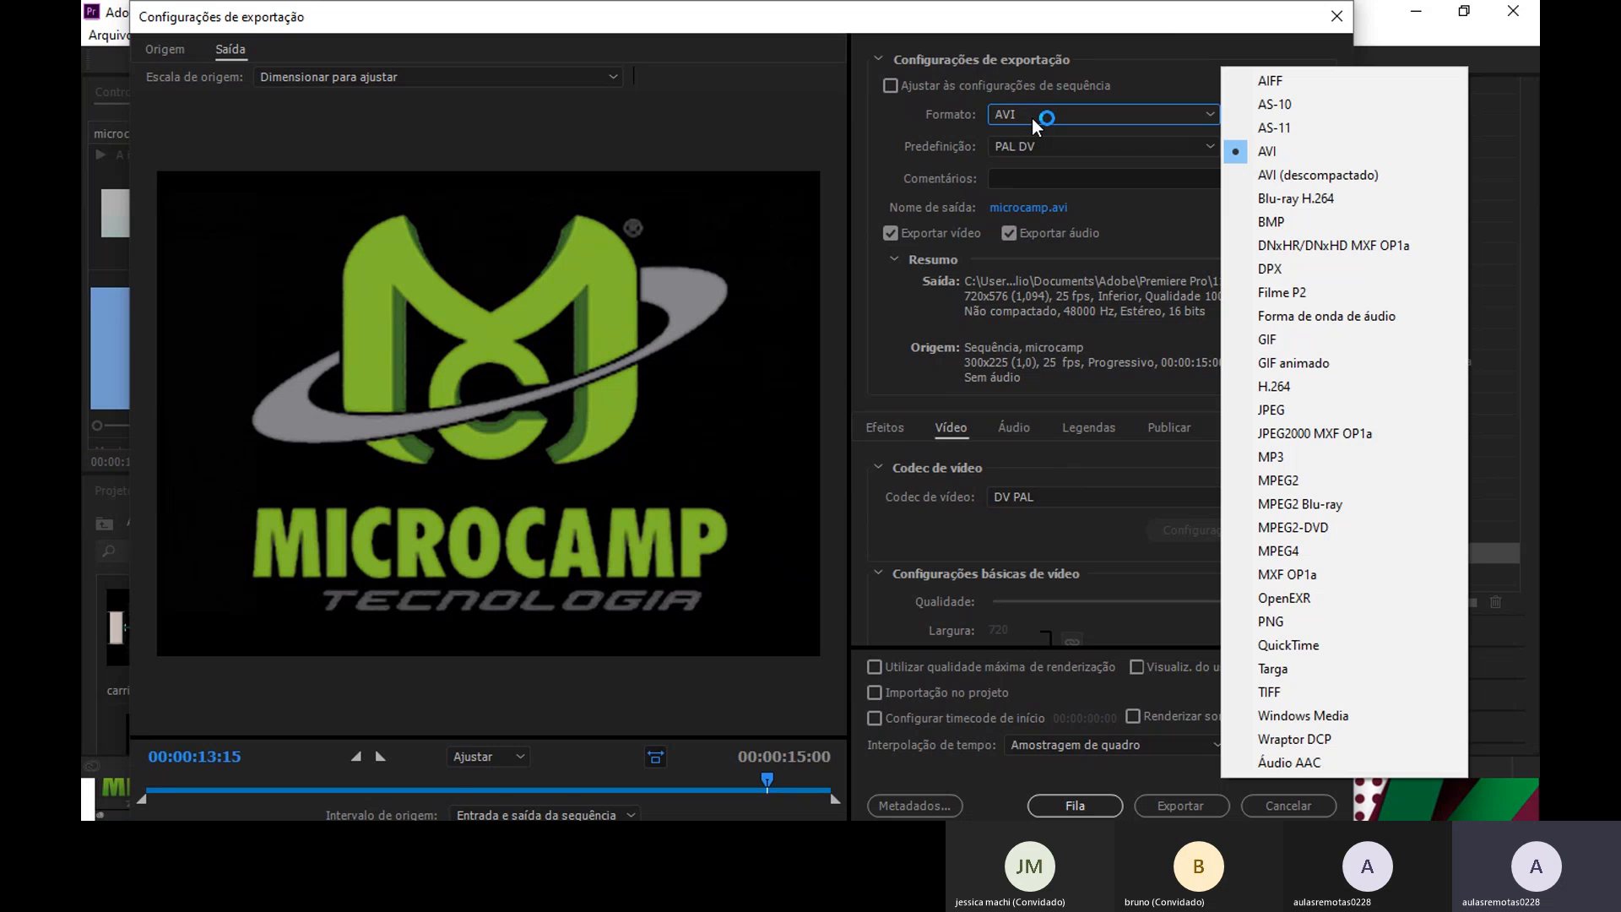
left_click(1032, 112)
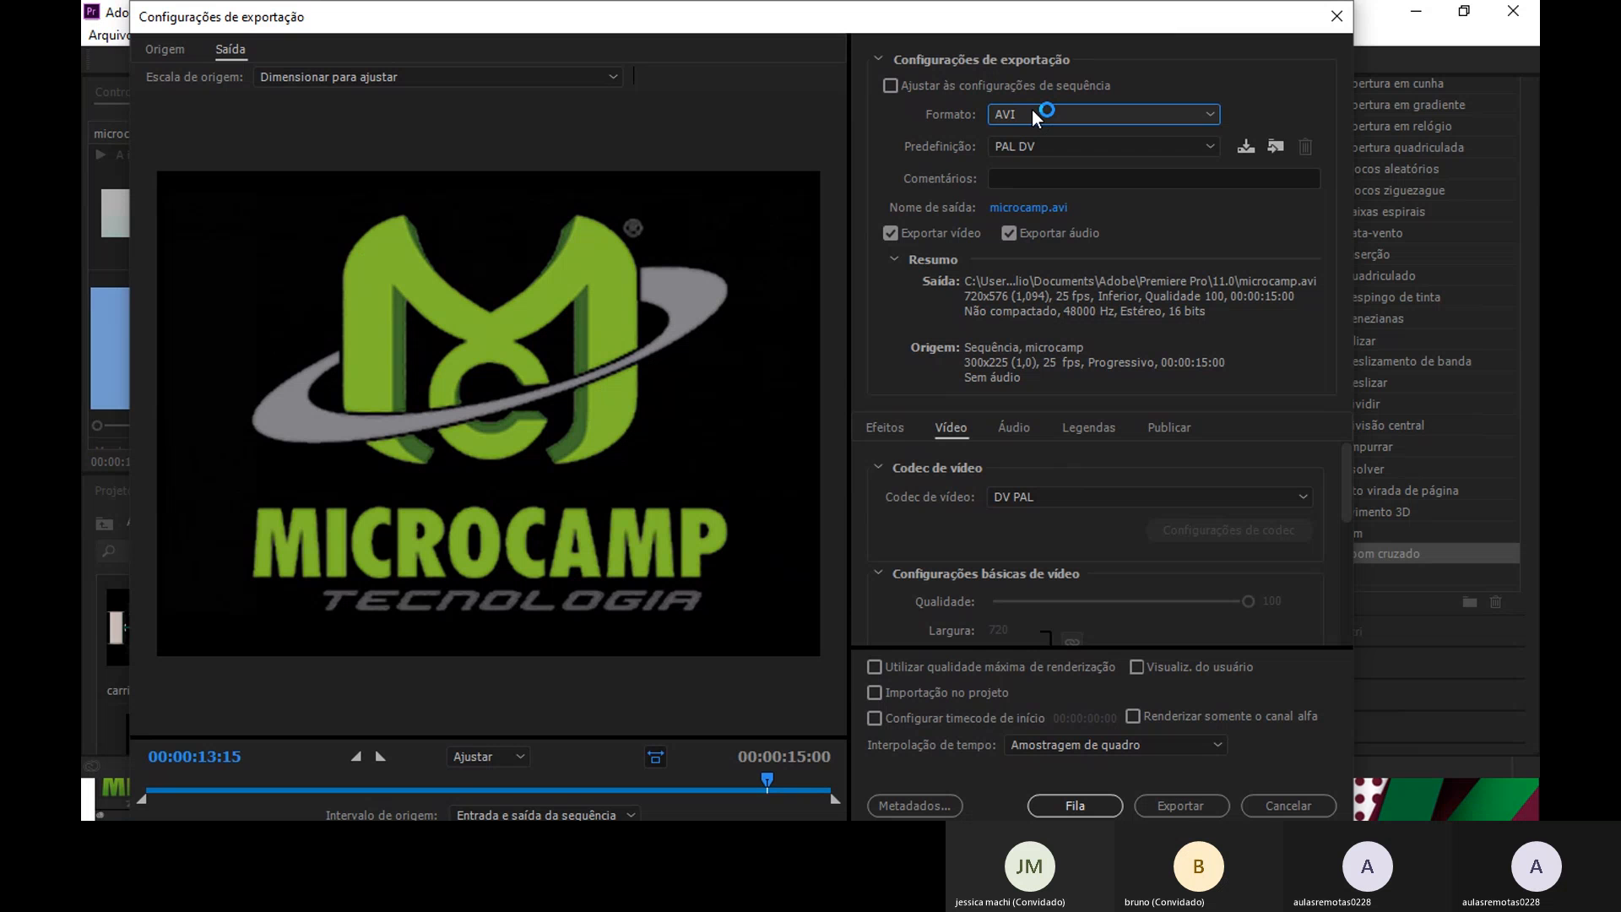
left_click(1106, 148)
left_click(1106, 149)
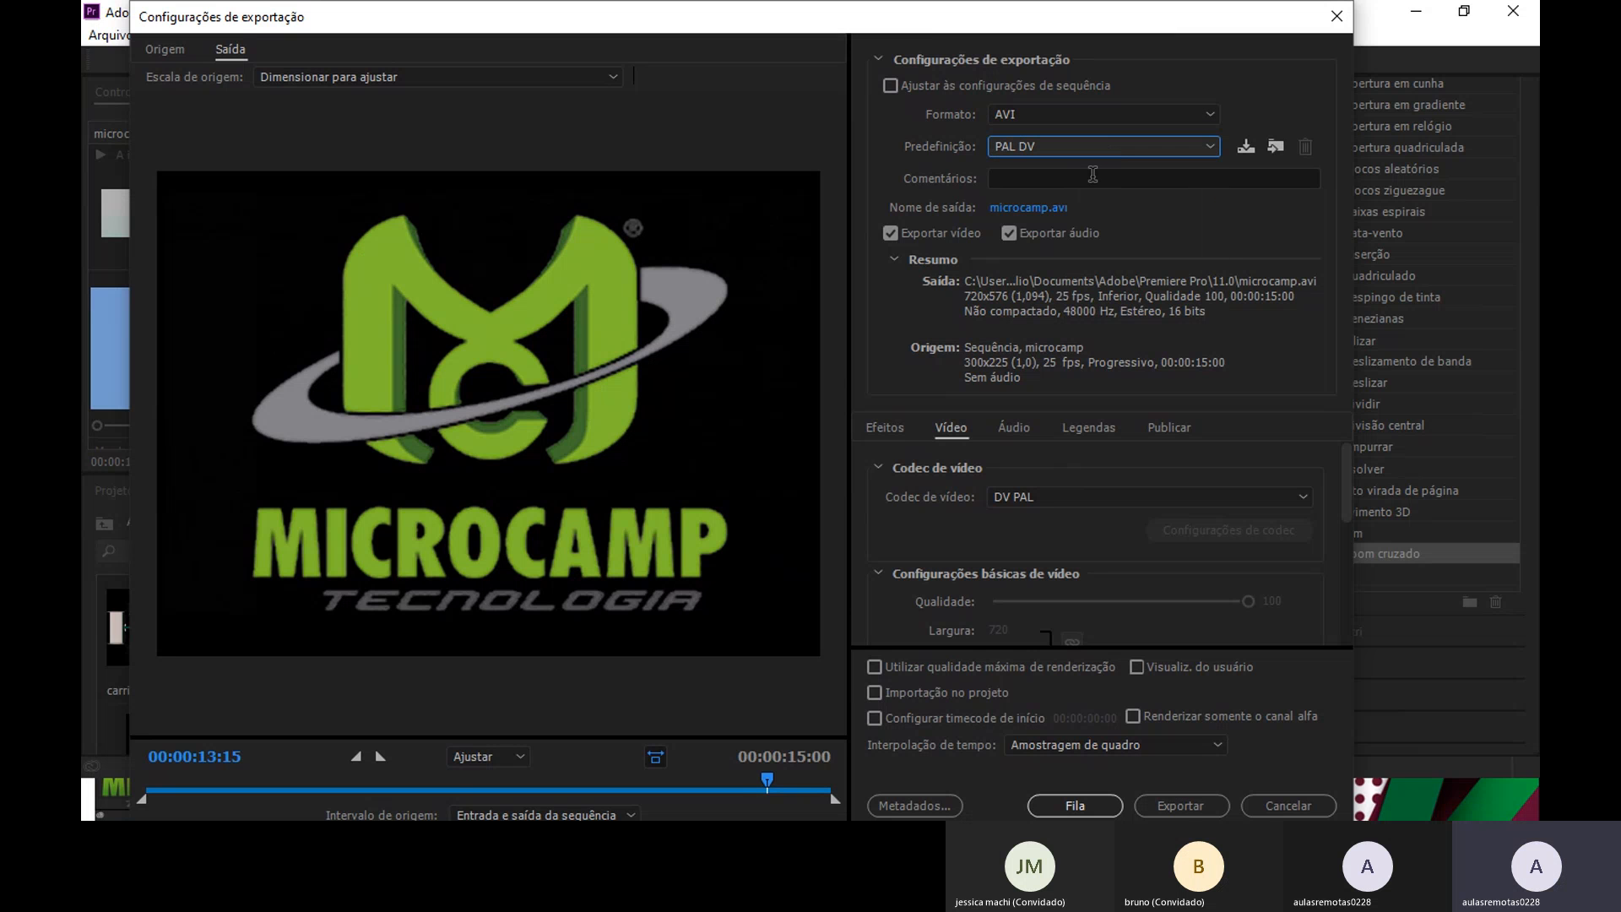
left_click(1032, 208)
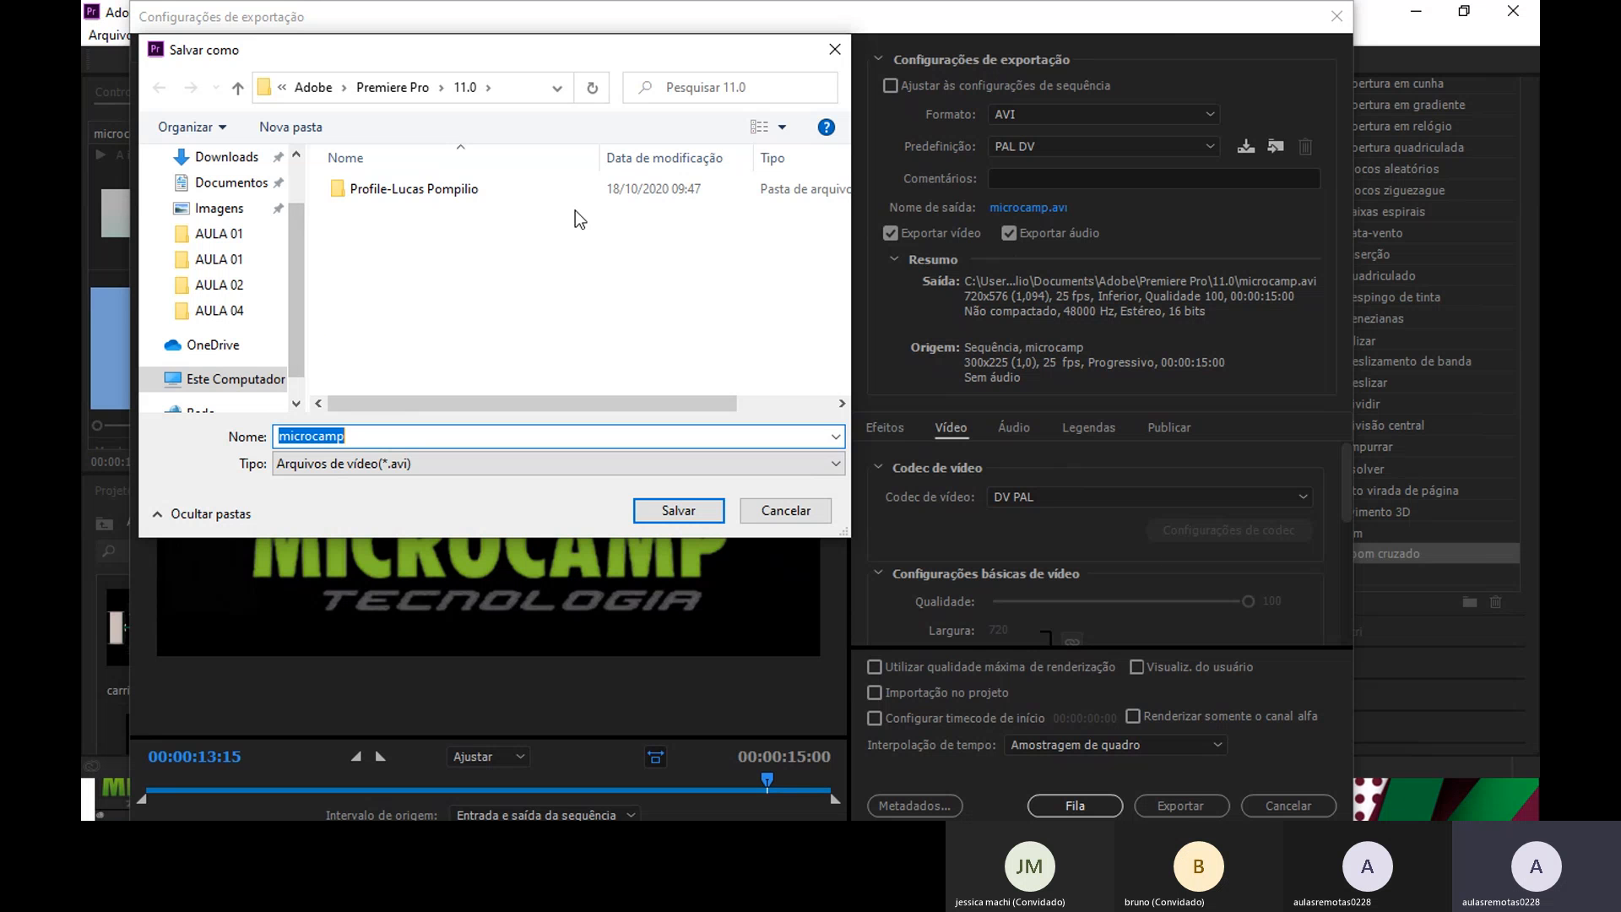
left_click(785, 511)
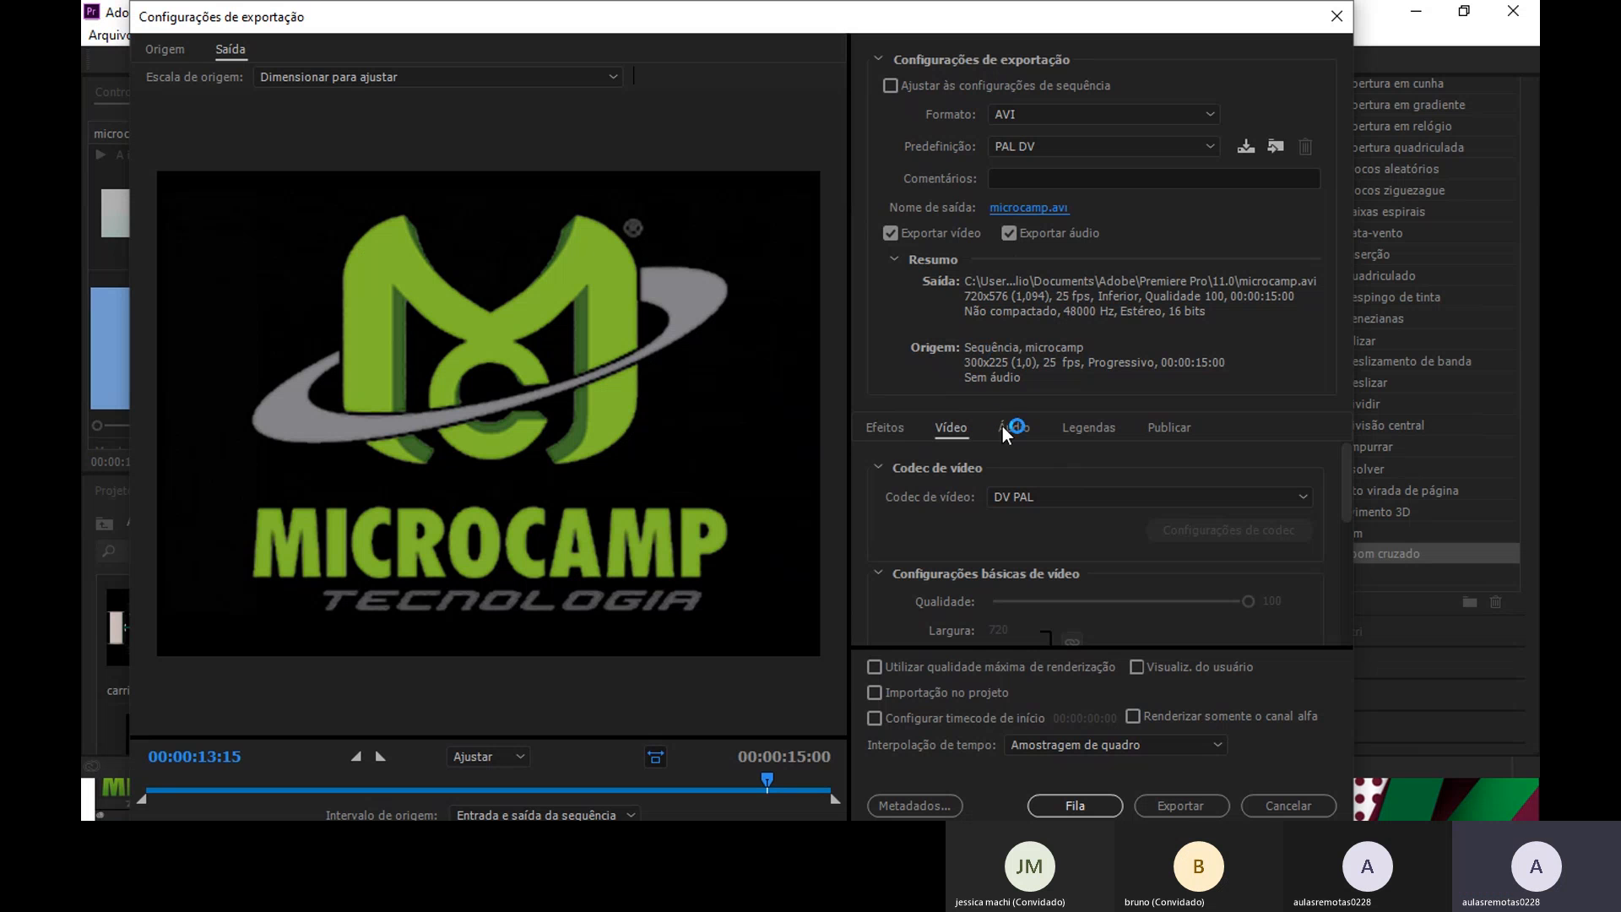
- Set the output location to the Área de Trabalho folder with the file name microcamp, and export the sequence as AVI
left_click(1050, 208)
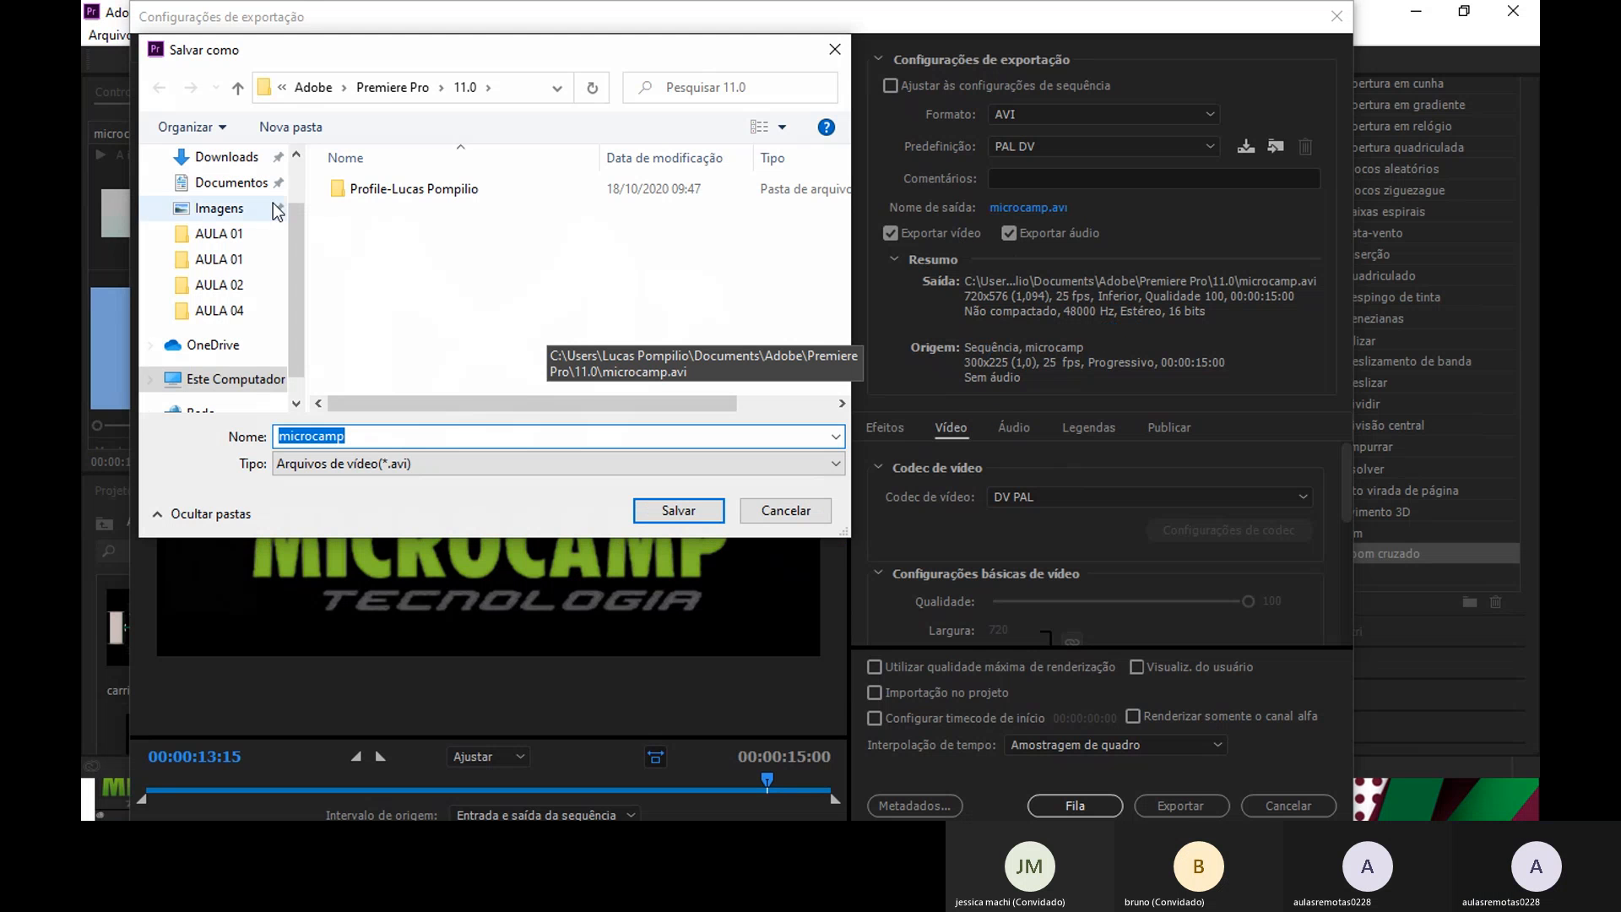
scroll(215, 207, "up", 1)
left_click(217, 201)
left_click(659, 511)
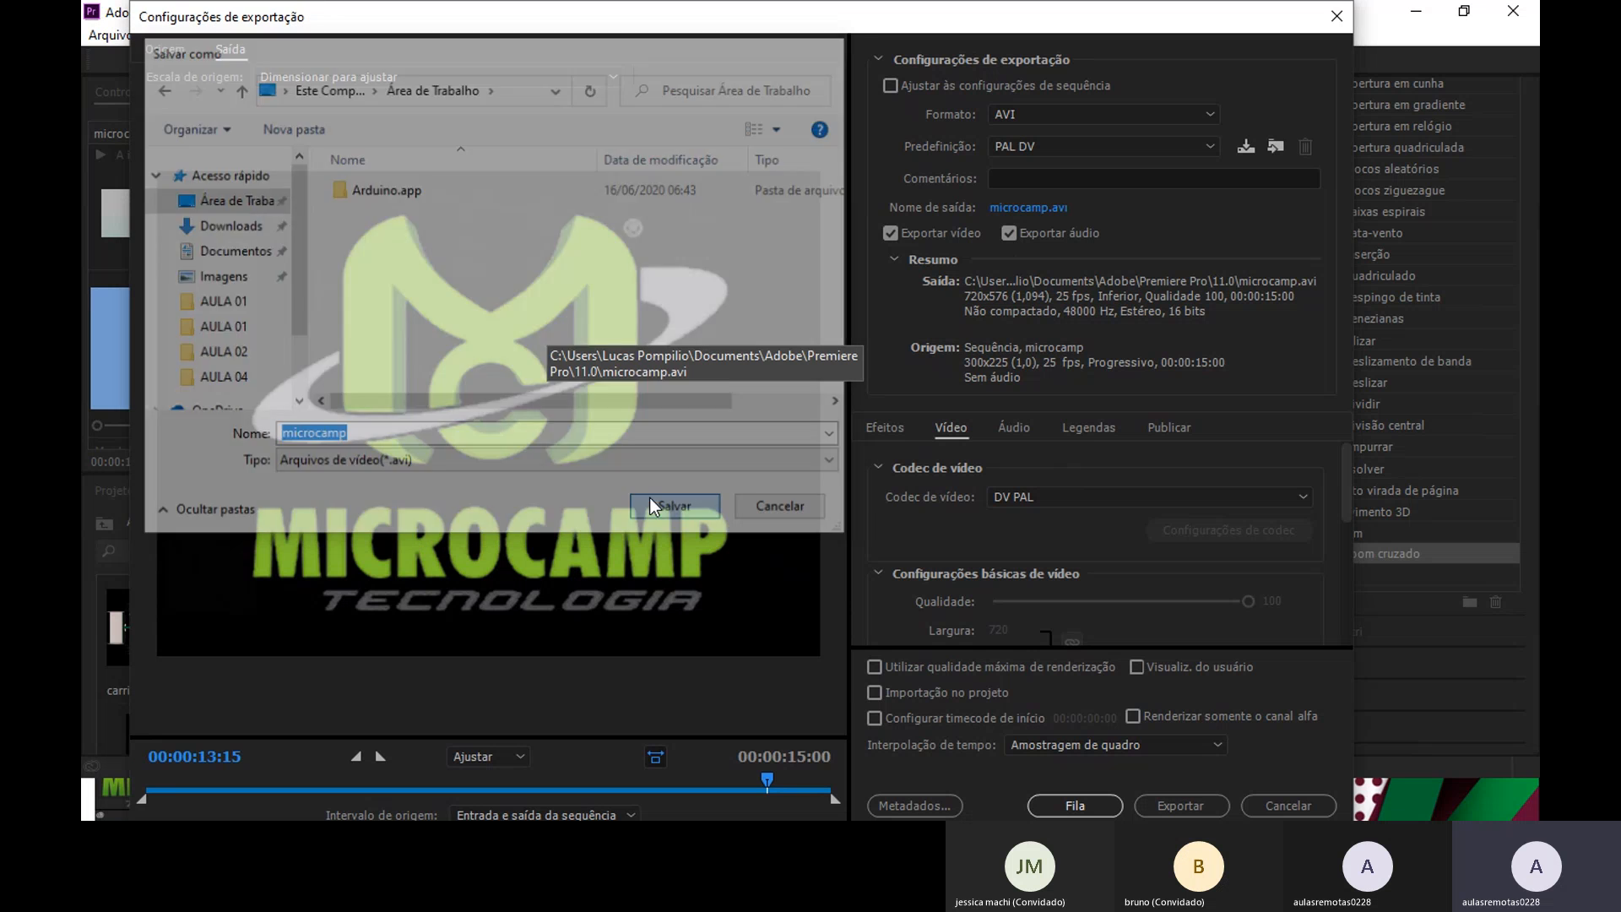
left_click(1172, 811)
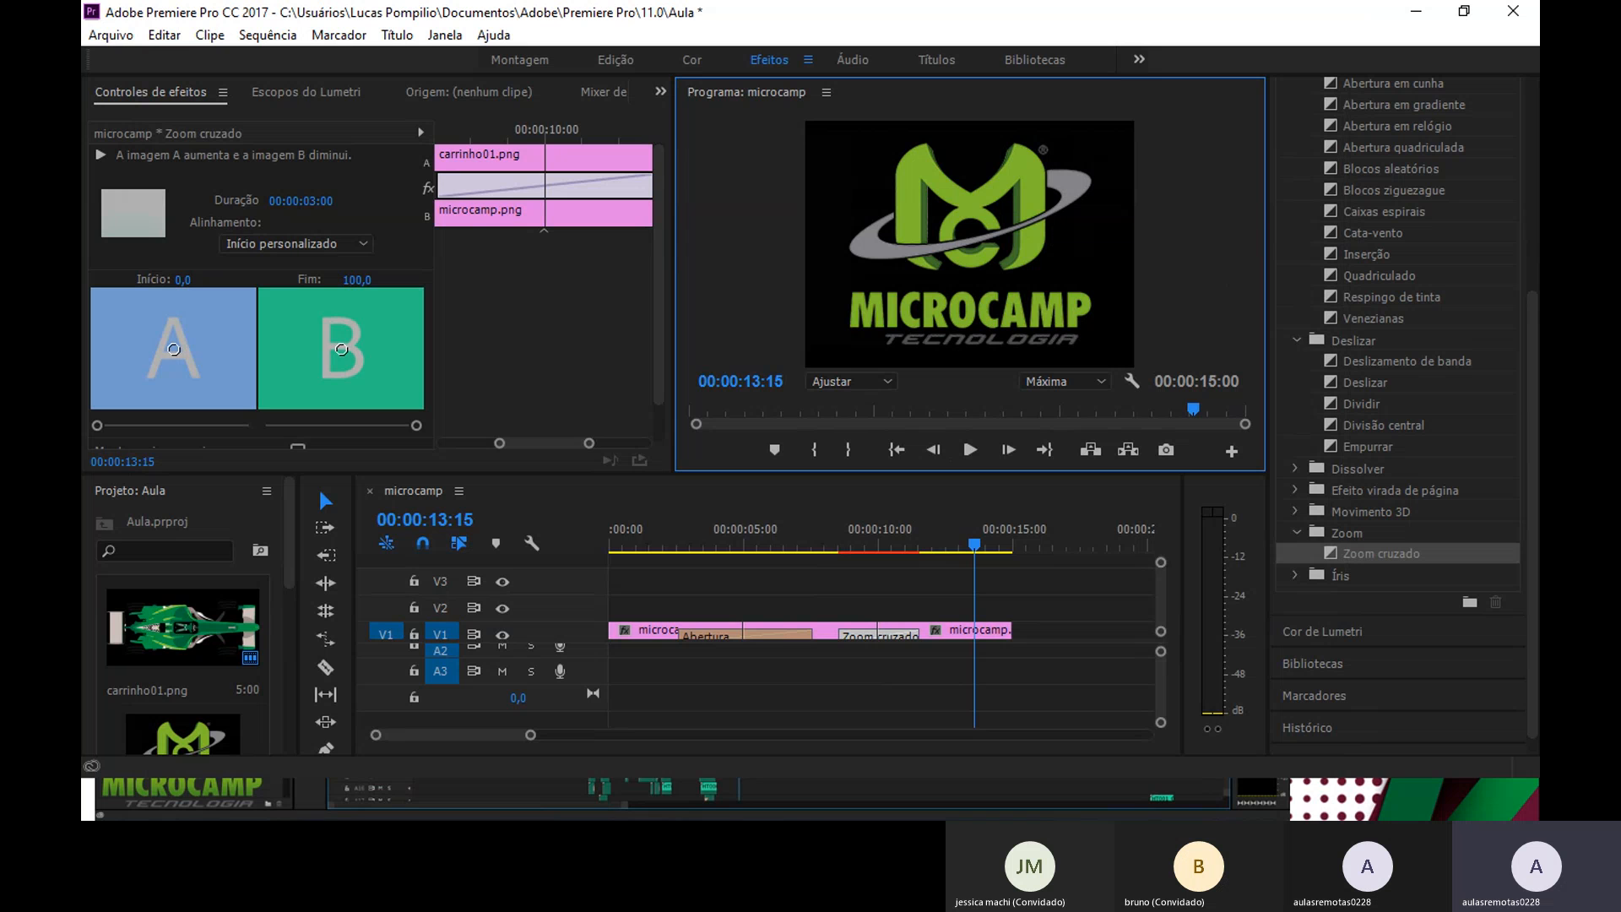
- Open the exported microcamp video from the Windows desktop and maximize the player window
key("super+d")
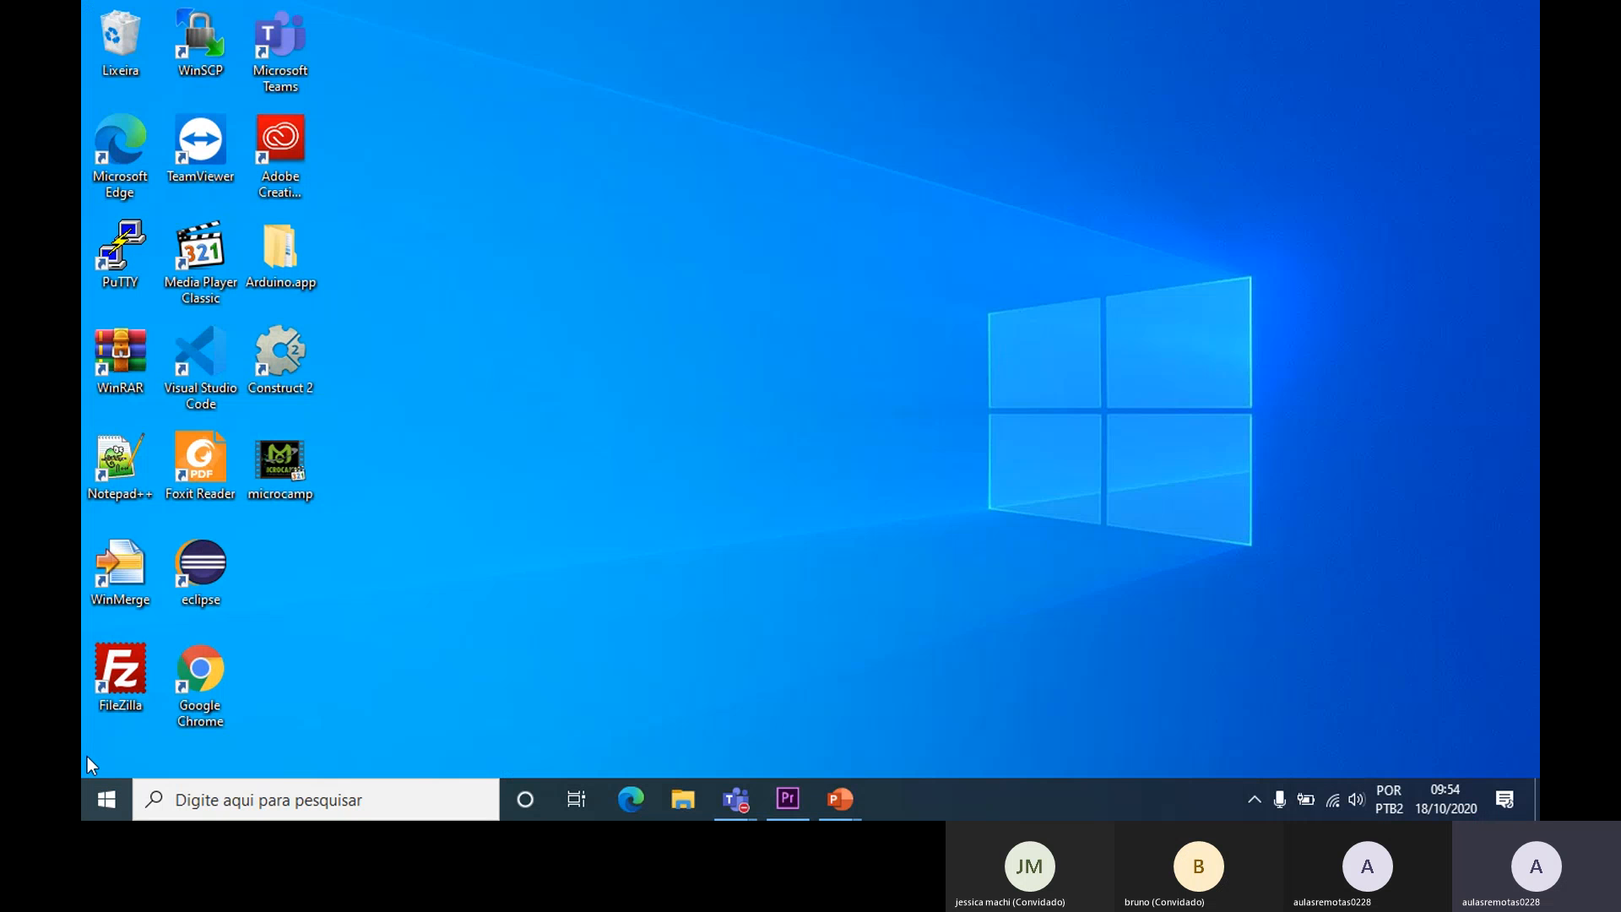
double_click(272, 482)
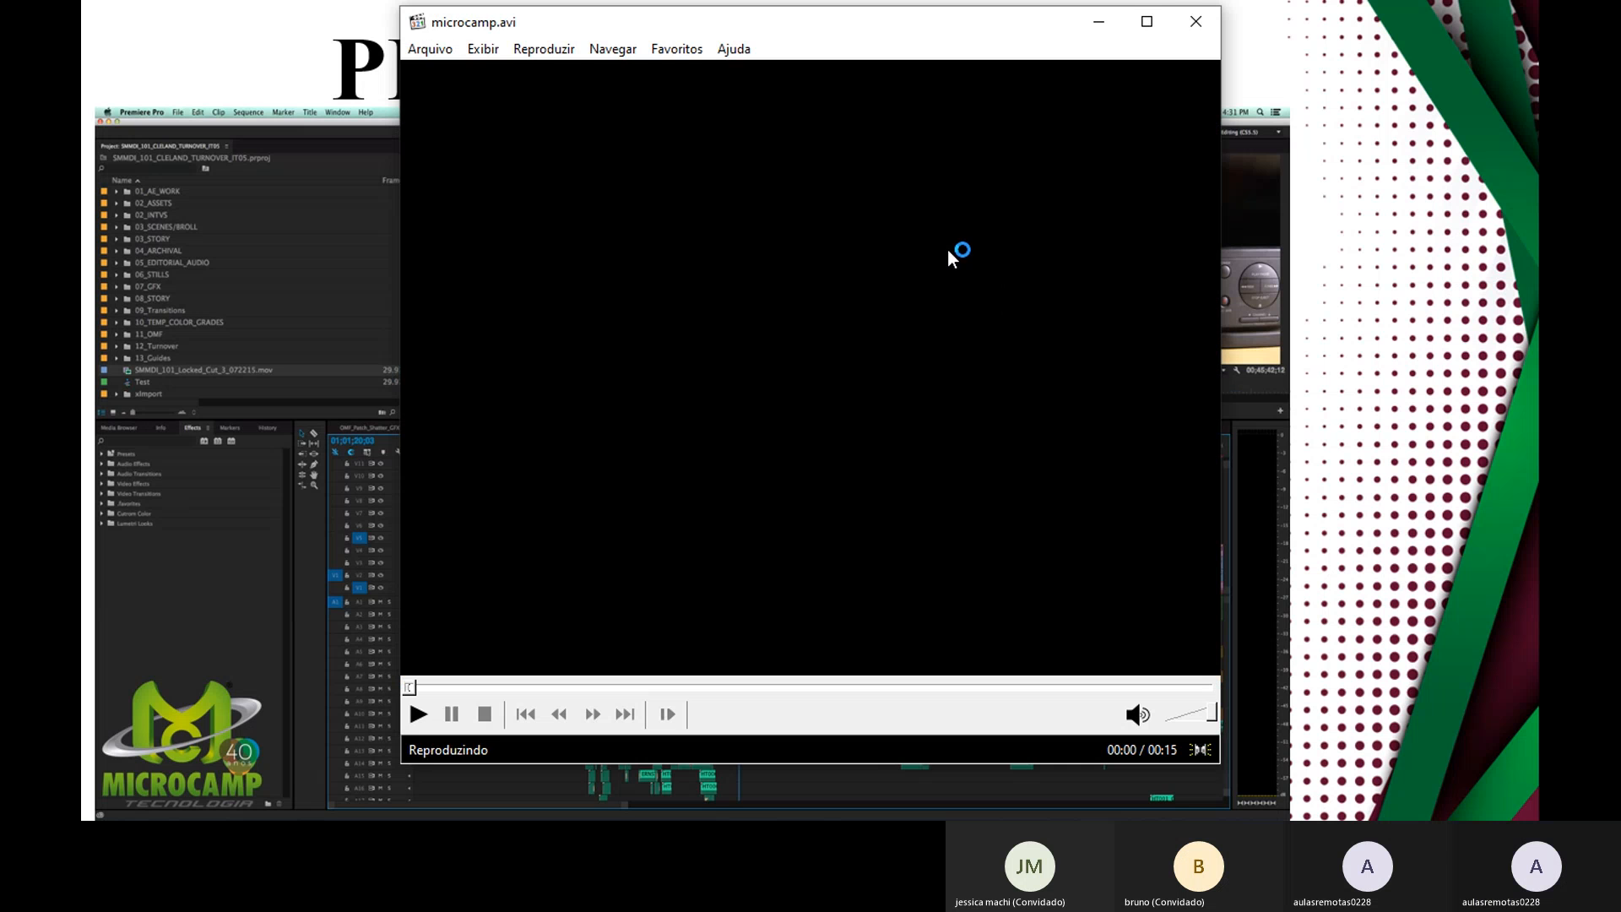
left_click(1147, 21)
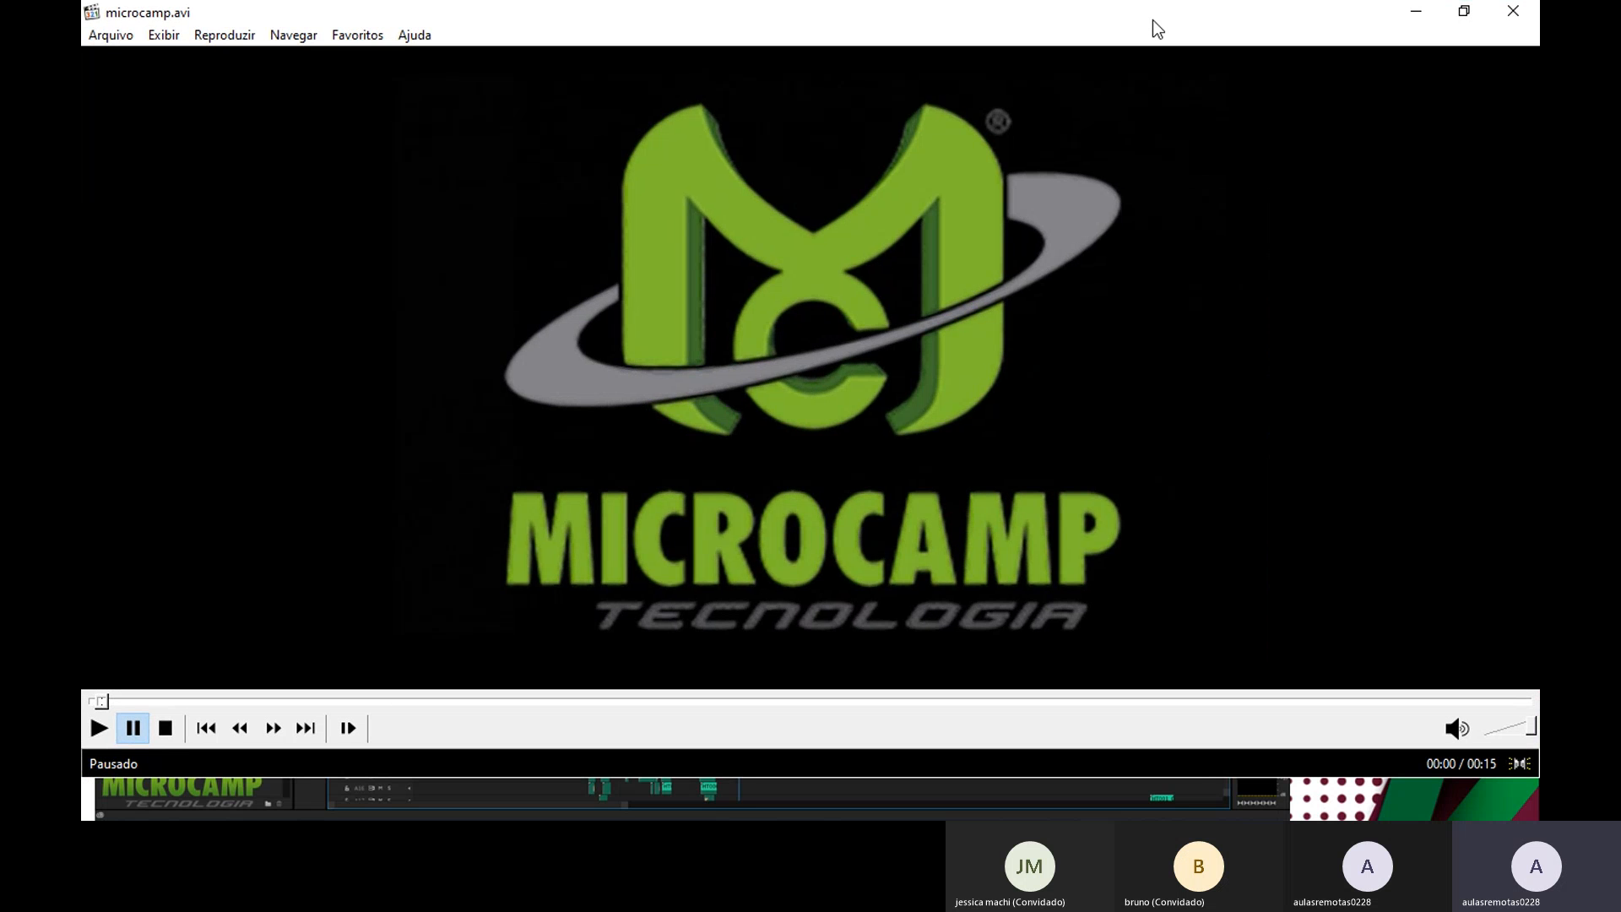